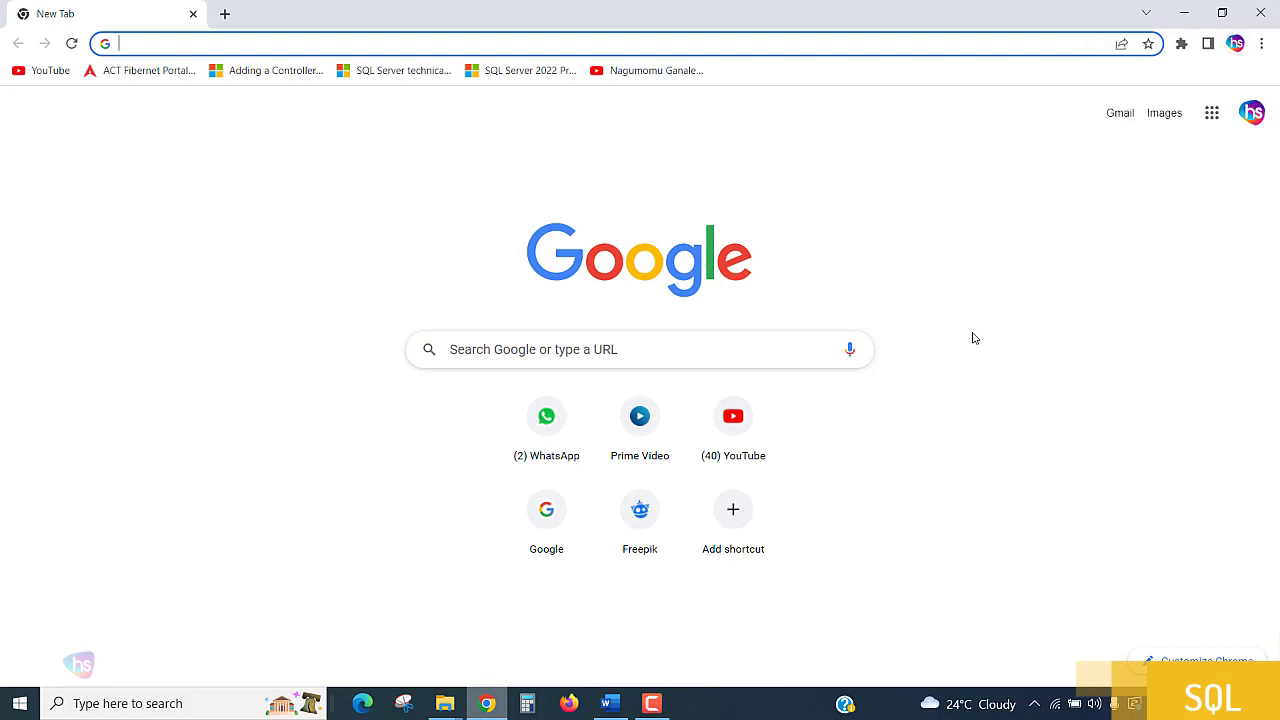
# Search the web for microsoft sql server and open Microsoft's SQL Server Downloads page.
pyautogui.write('microsoft')
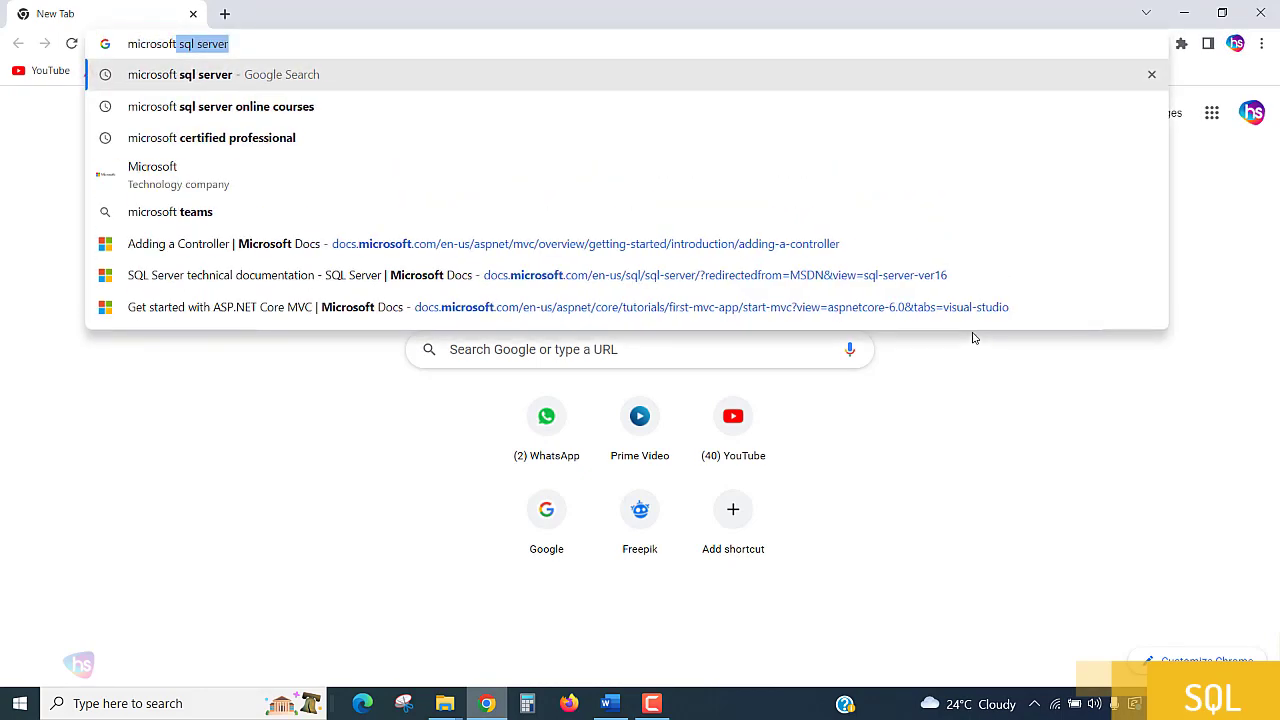
pyautogui.press('Return')
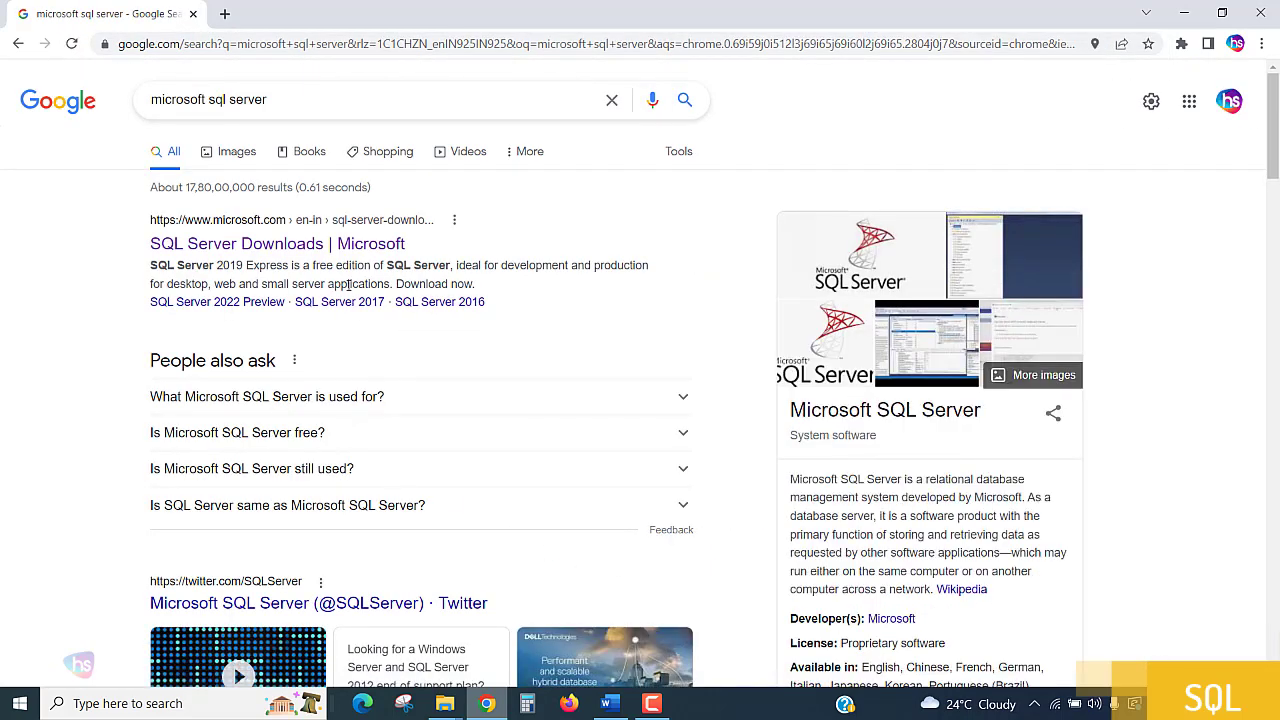
pyautogui.click(530, 249)
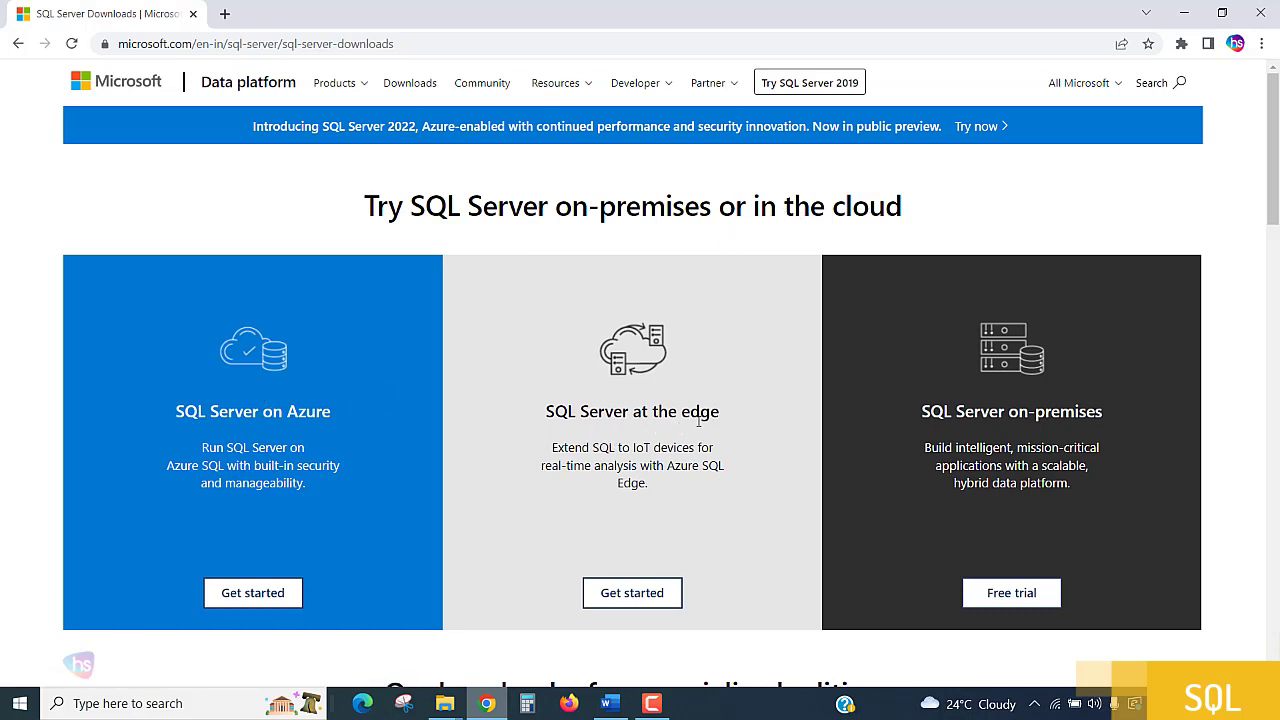
# Look over the free specialised editions, and open the SQL Server 2022 preview trial page from the announcement banner.
pyautogui.scroll(-5, 742, 429)
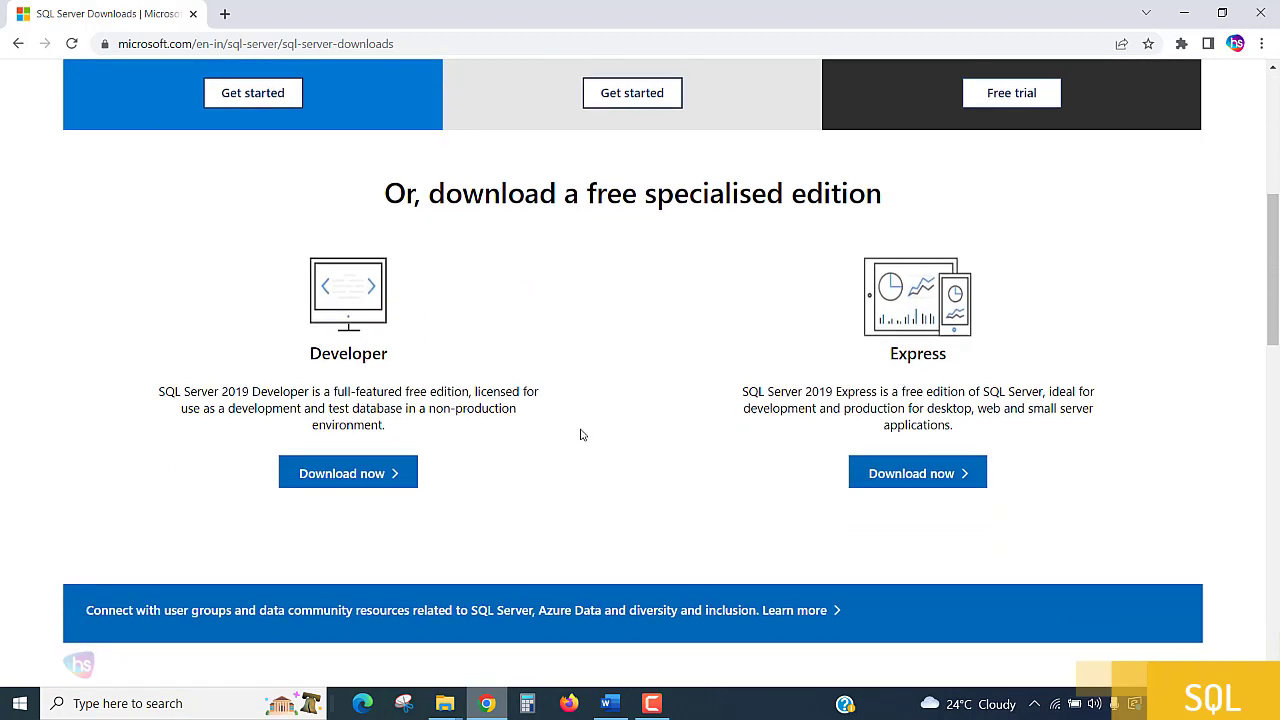
pyautogui.scroll(5, 581, 434)
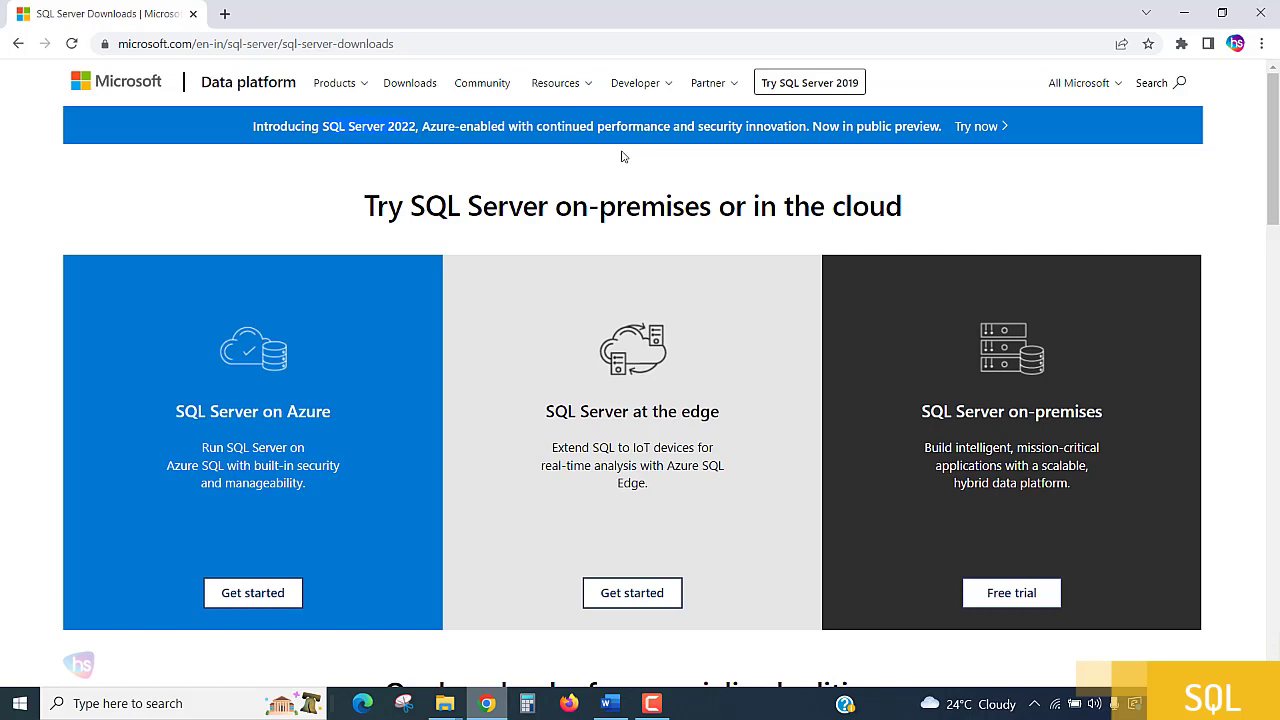
pyautogui.click(972, 129)
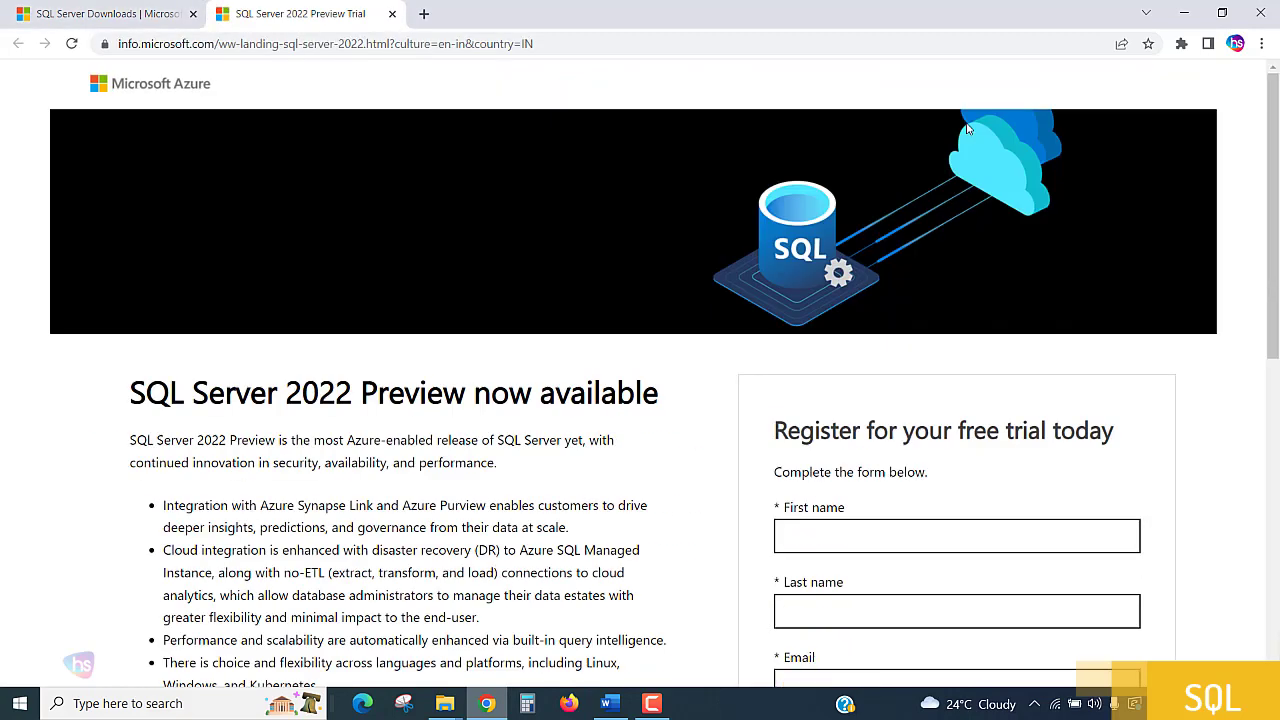
# Examine the SQL Server 2022 Preview feature list and the fields of the free trial registration form.
pyautogui.scroll(-2, 674, 133)
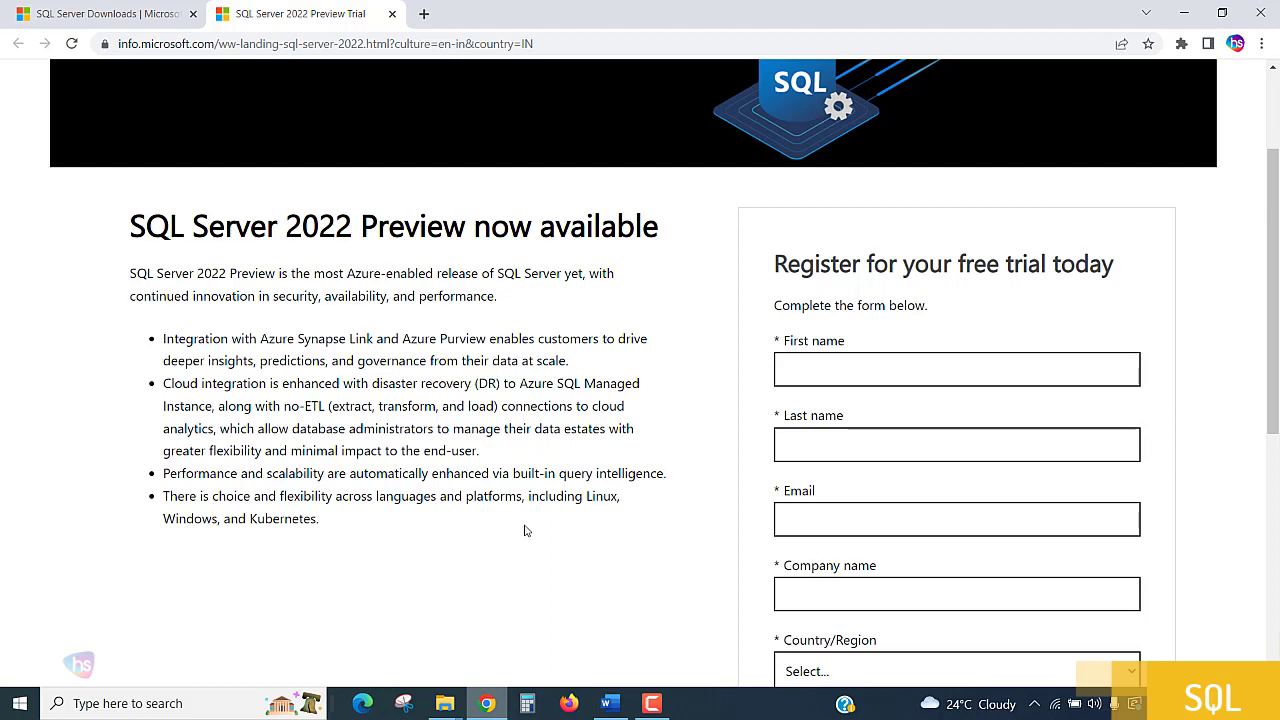
pyautogui.scroll(-2, 527, 528)
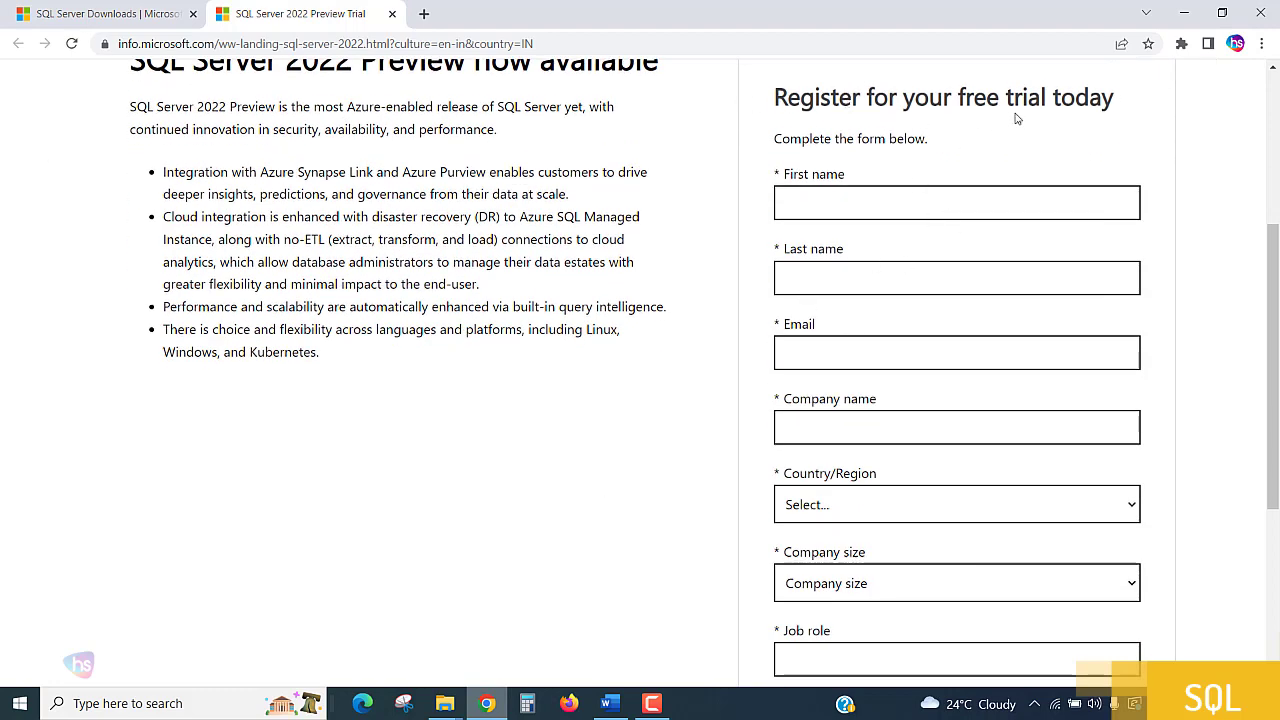
pyautogui.scroll(-1, 1016, 118)
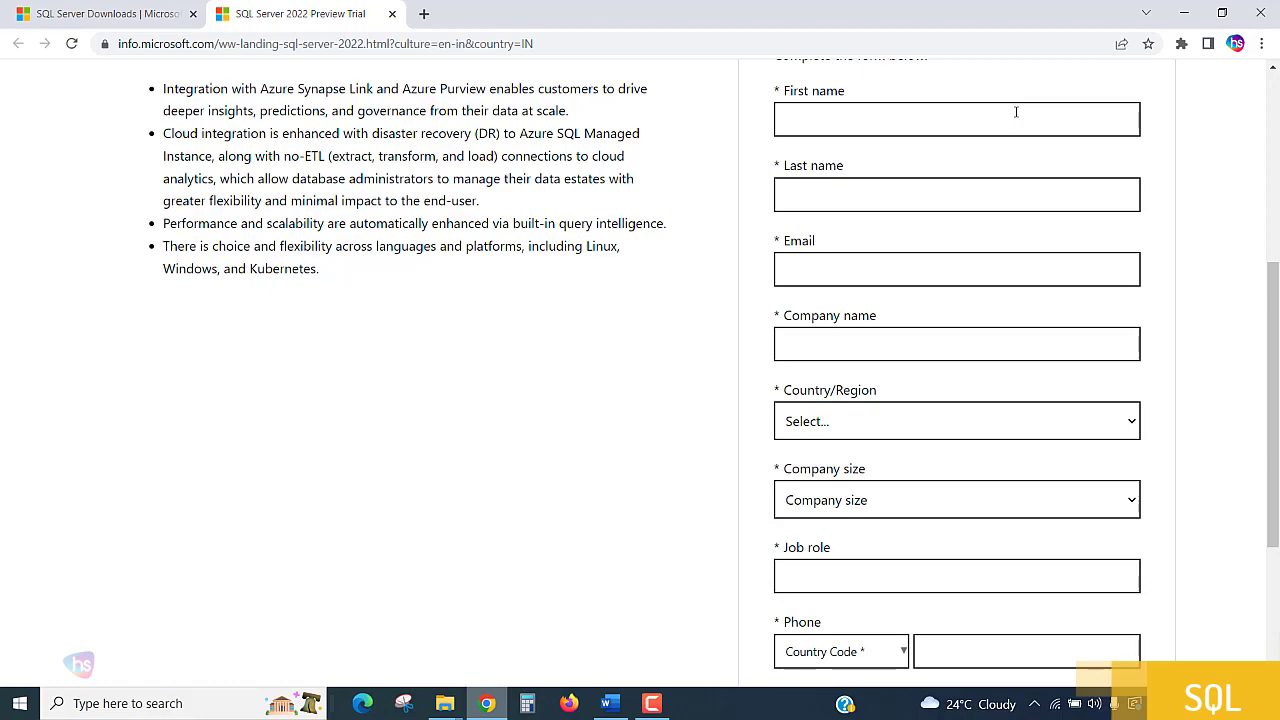
pyautogui.scroll(2, 1016, 112)
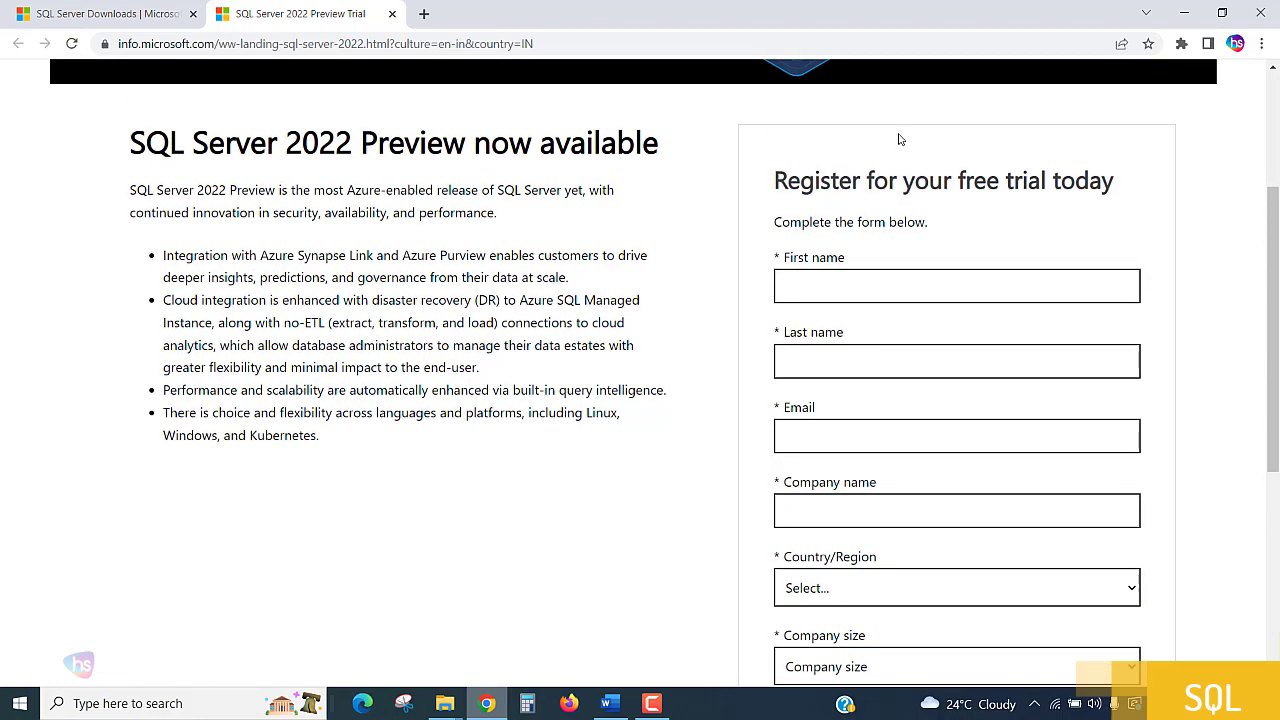
pyautogui.scroll(2, 646, 334)
pyautogui.scroll(1, 582, 398)
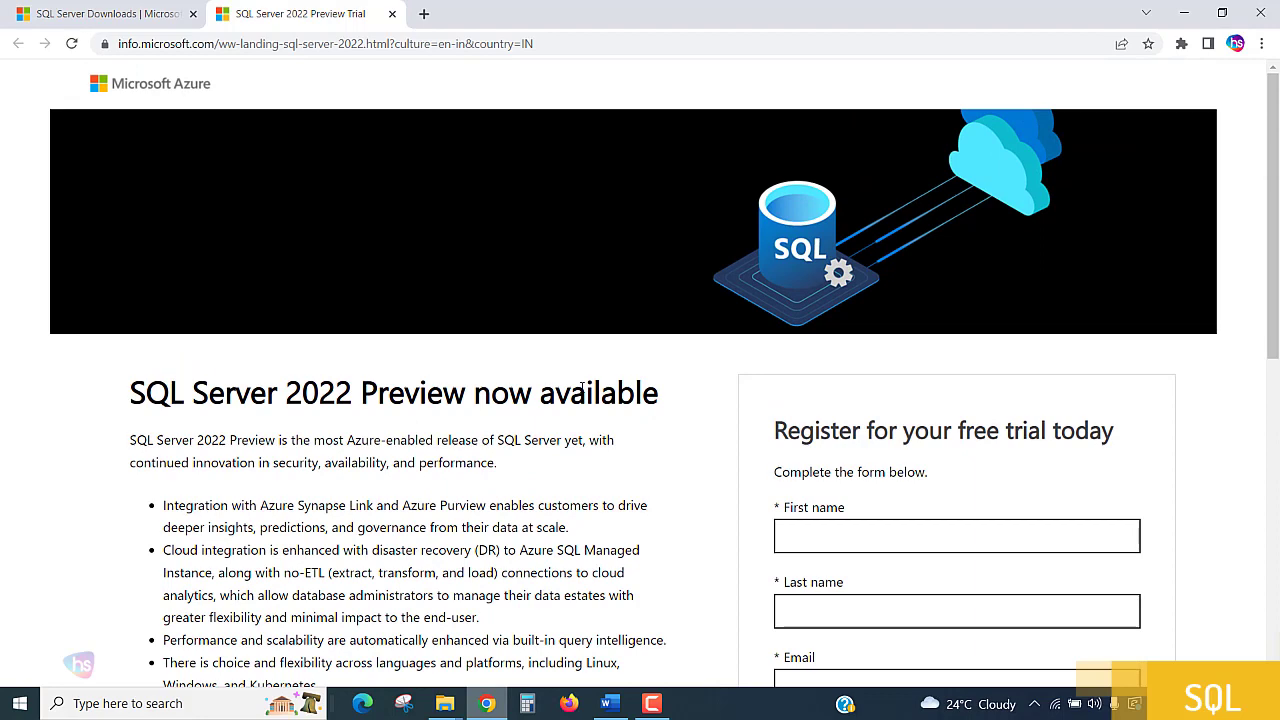
pyautogui.scroll(-2, 586, 374)
pyautogui.scroll(-1, 923, 334)
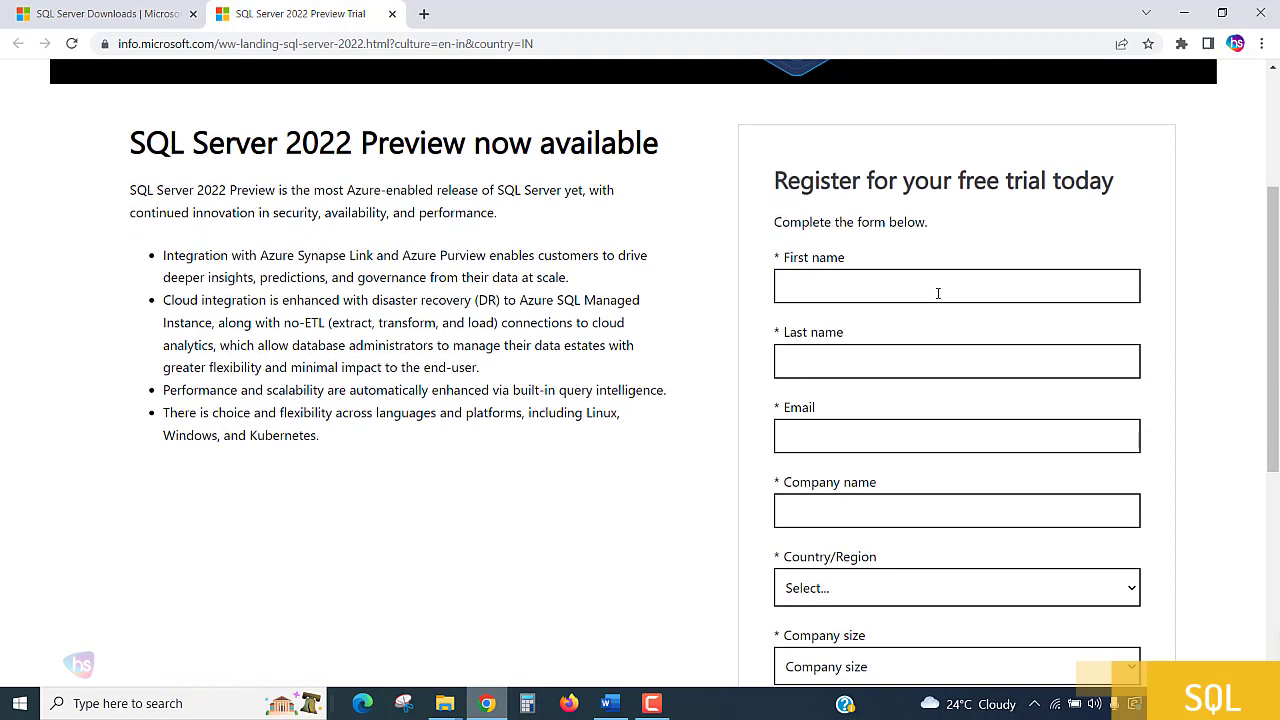
# Fill in the registrant's first name and last name in the trial registration form.
pyautogui.click(942, 289)
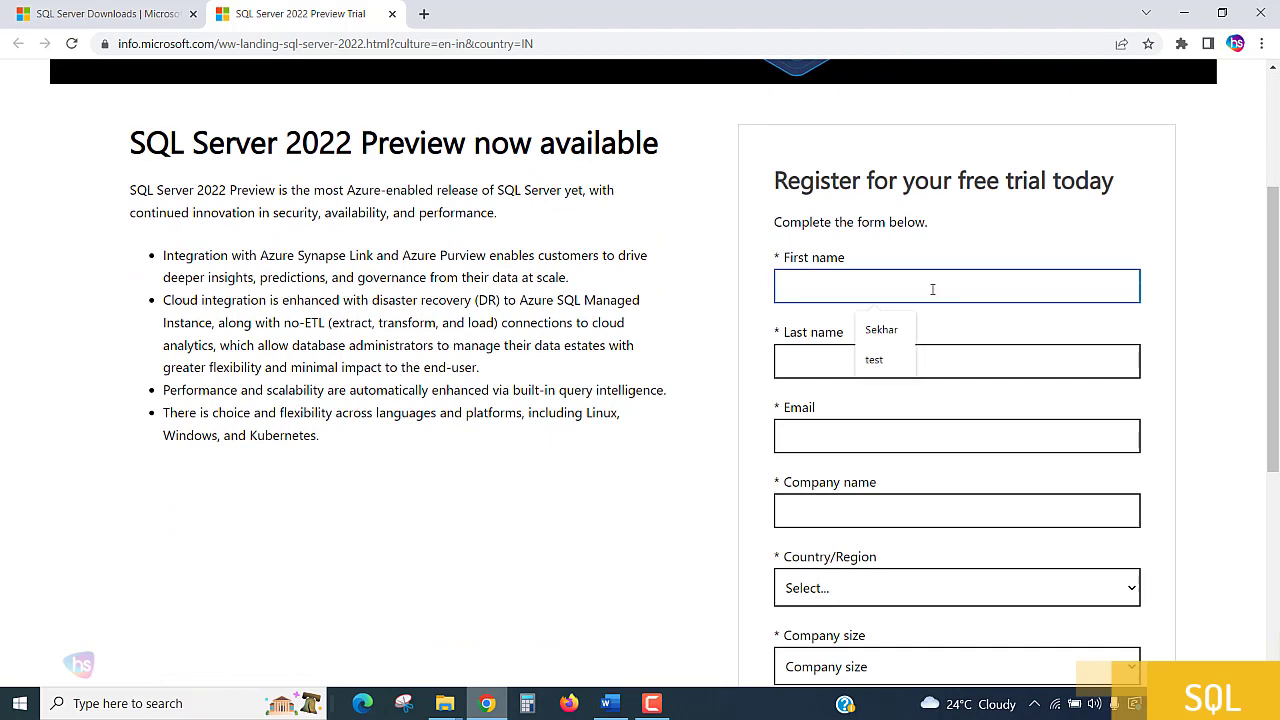
pyautogui.press('Down')
pyautogui.press('Tab')
pyautogui.write('m')
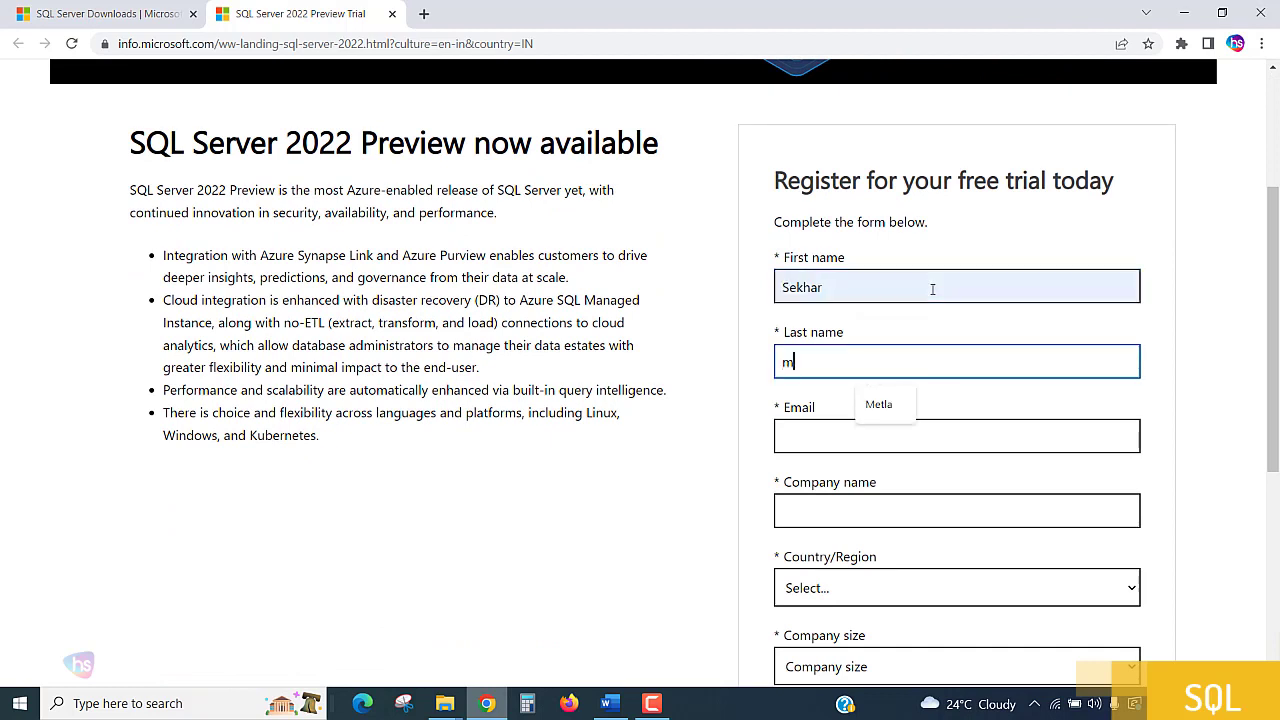
pyautogui.press('Tab')
# Fill in the registrant's e-mail address, replacing the part before the @ sign of the suggested address.
pyautogui.write('for')
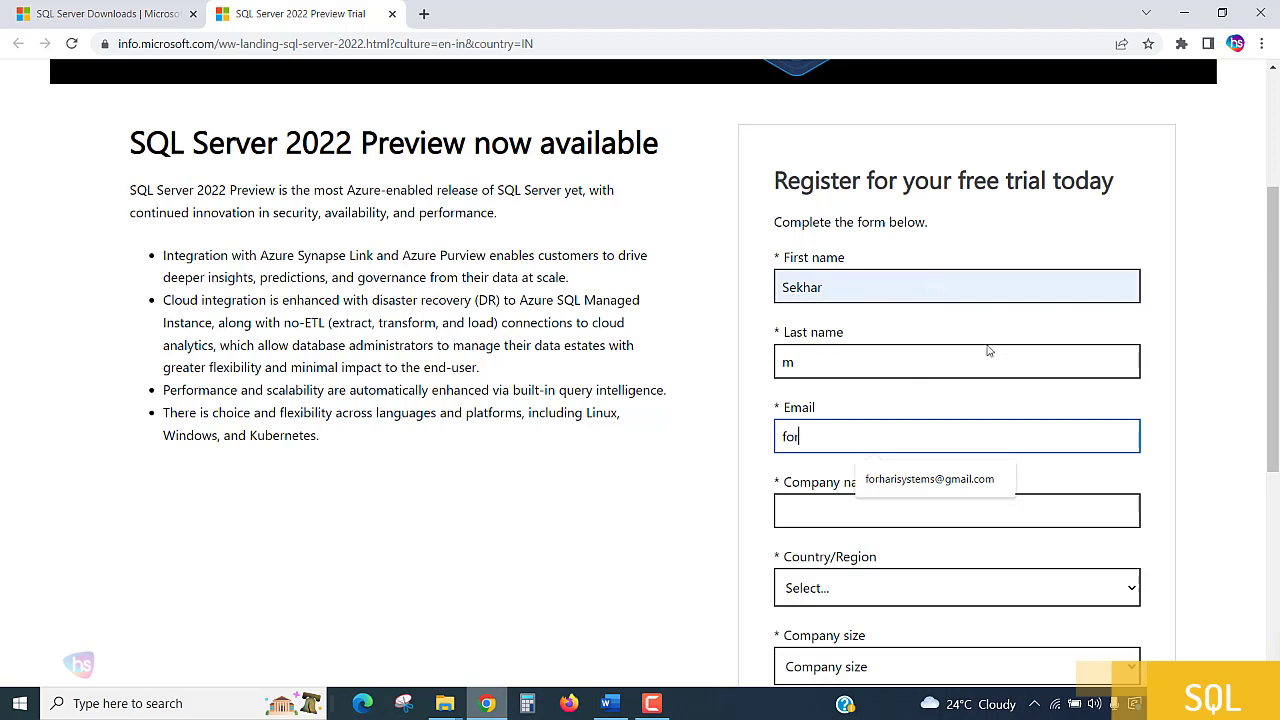
pyautogui.click(922, 472)
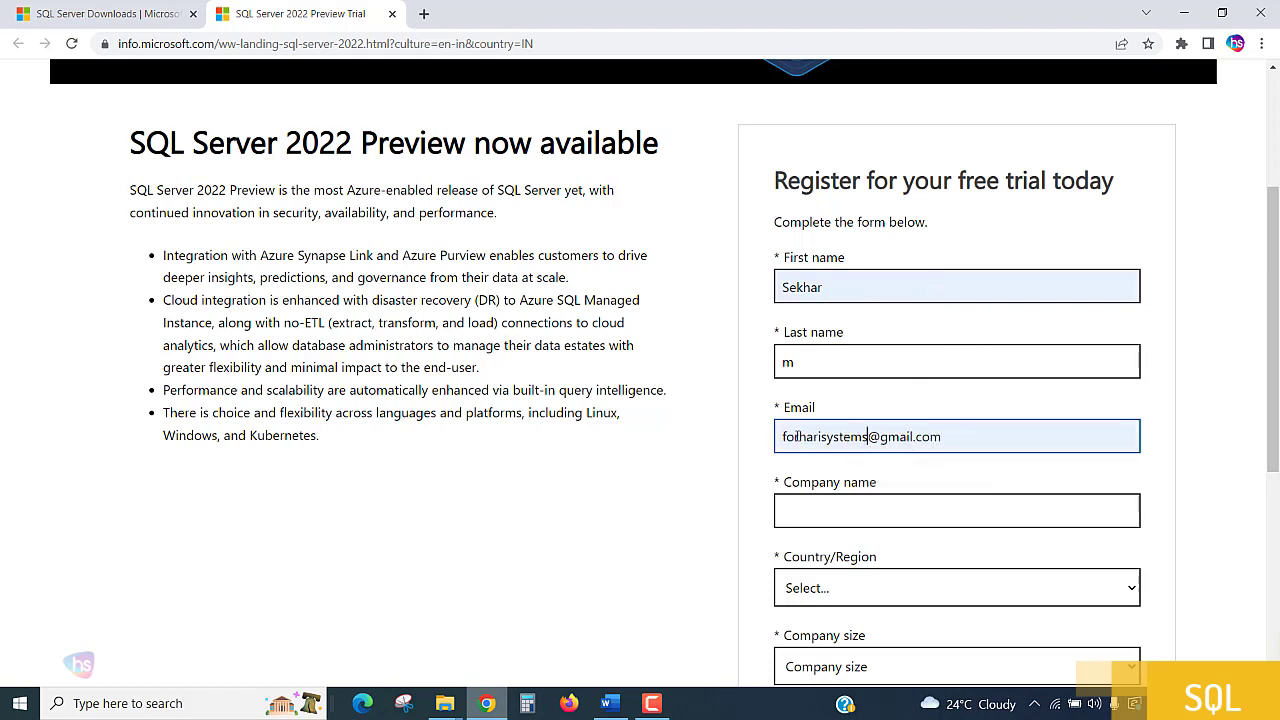
pyautogui.moveTo(868, 437); pyautogui.dragTo(672, 424)
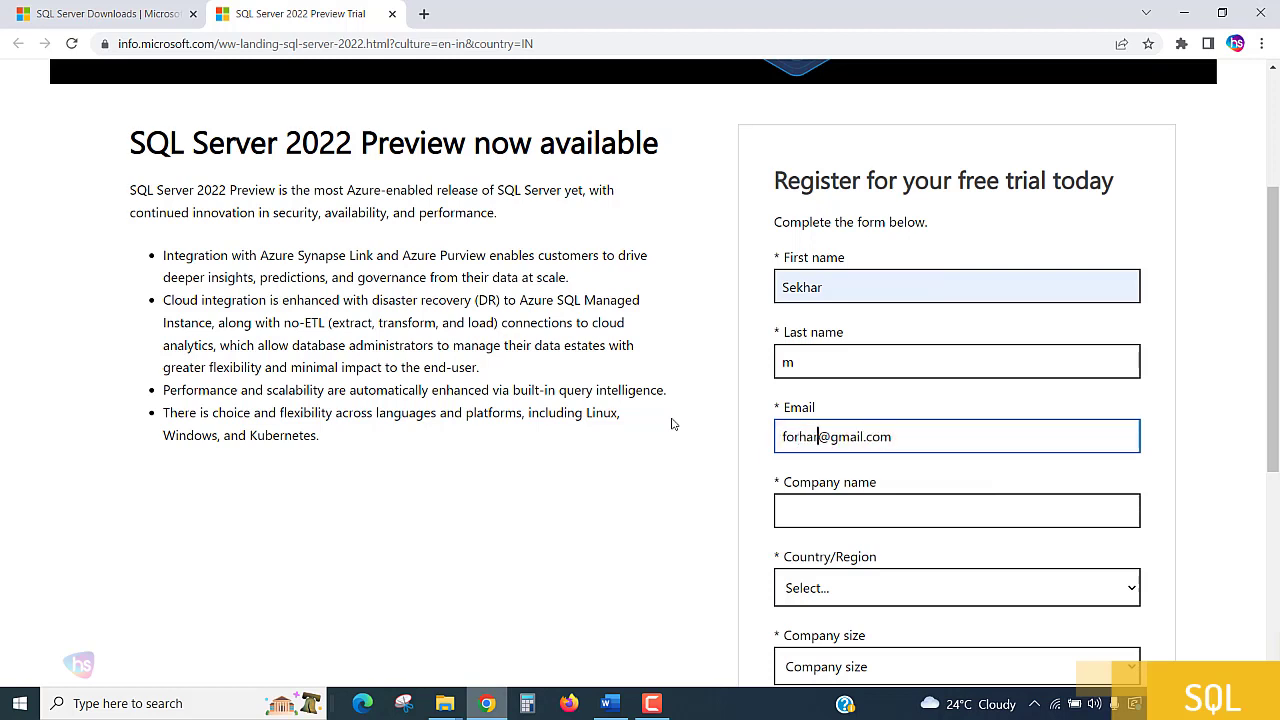
pyautogui.press('Tab')
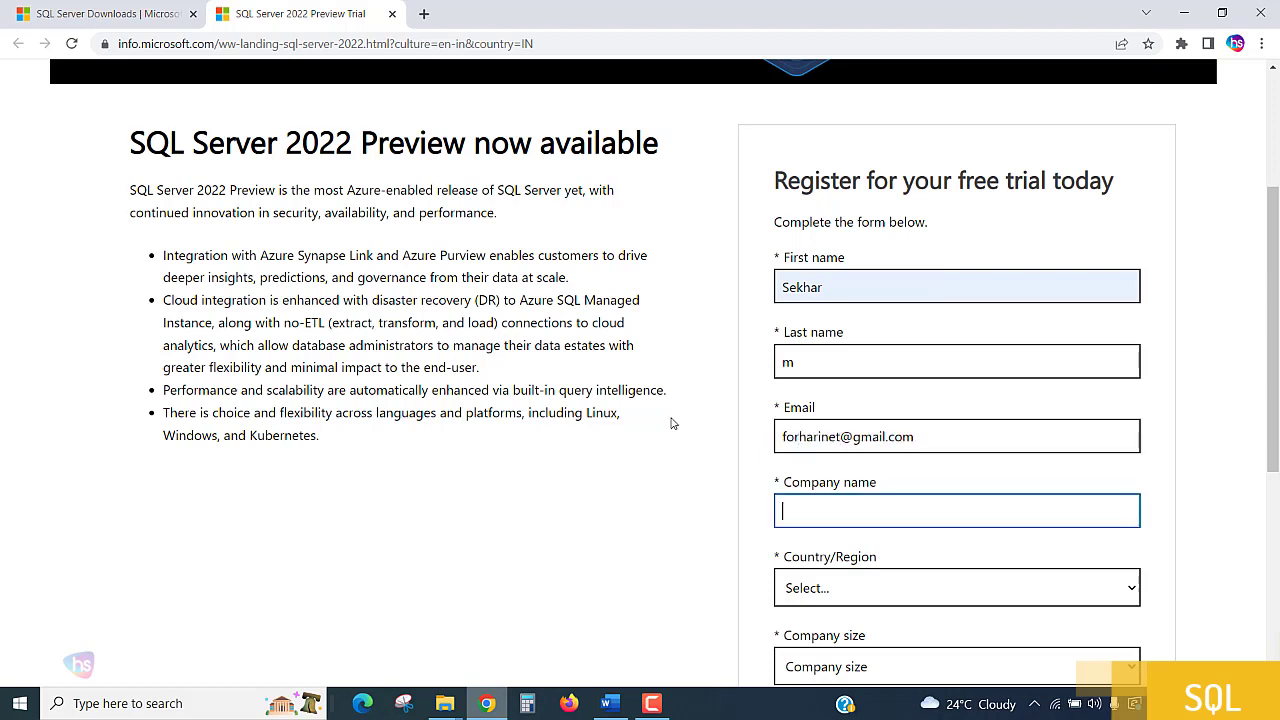
# Enter harisys as the company name and choose India as the country/region.
pyautogui.write('harisys')
pyautogui.press('Tab')
pyautogui.scroll(-2, 800, 382)
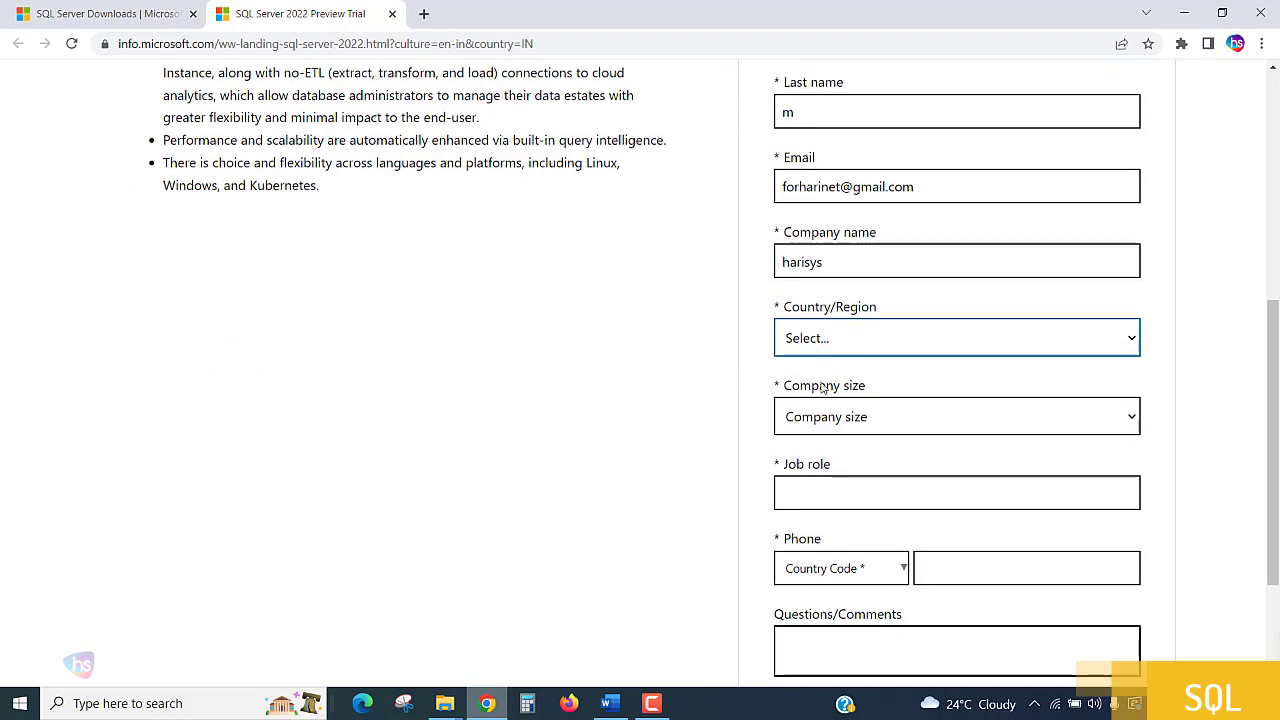
pyautogui.click(860, 339)
pyautogui.press('i')
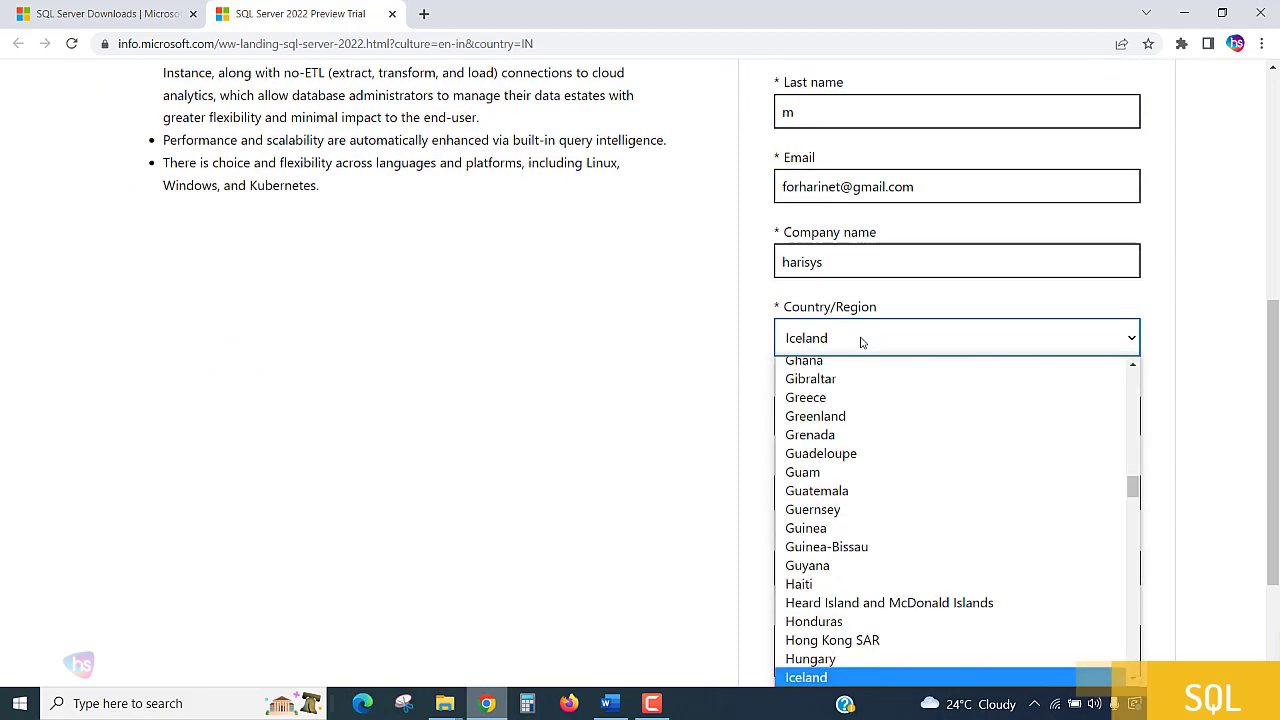
pyautogui.press('n')
pyautogui.press('Return')
# Set the company size to 2-4 and enter sql developer as the job role.
pyautogui.click(864, 418)
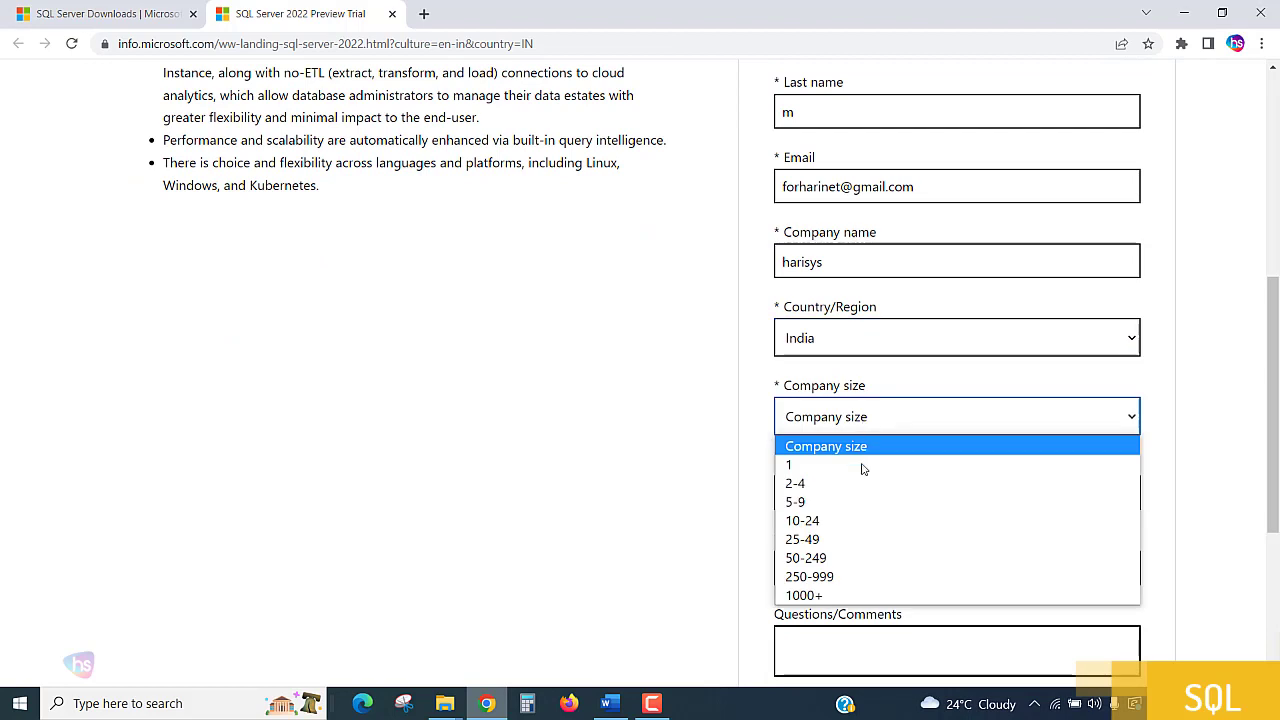
pyautogui.click(860, 478)
pyautogui.scroll(-2, 900, 440)
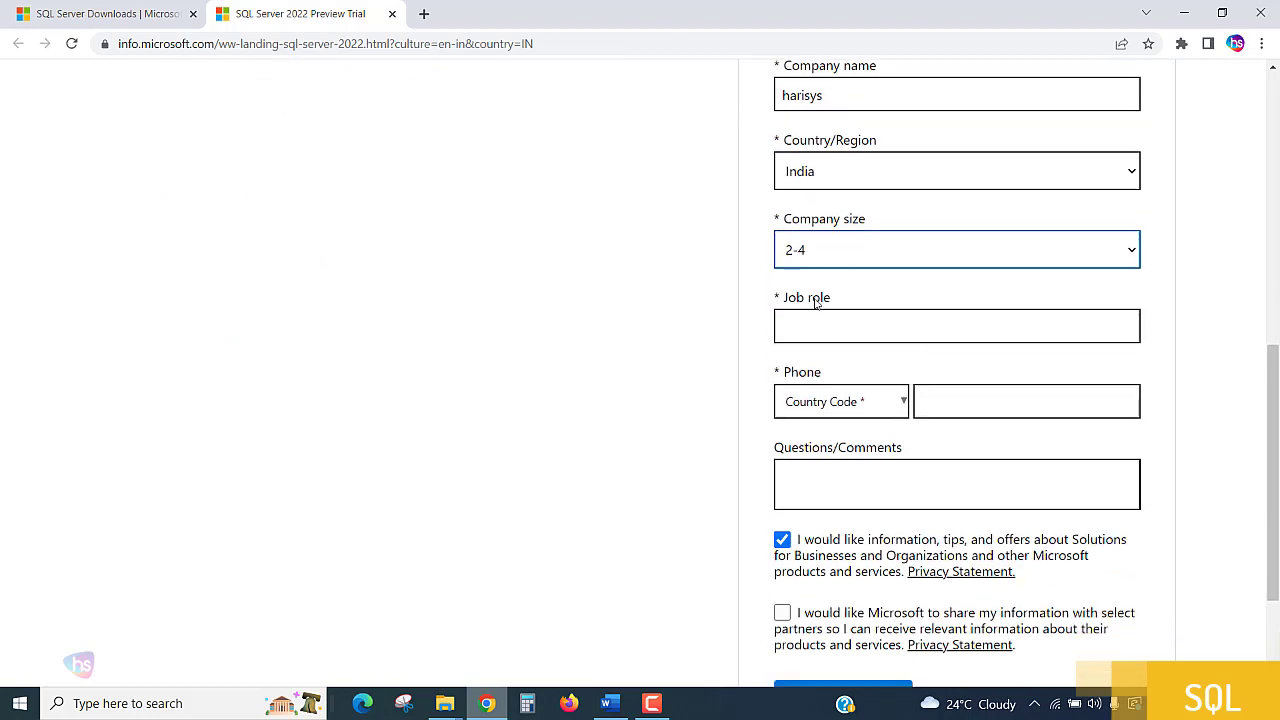
pyautogui.click(846, 331)
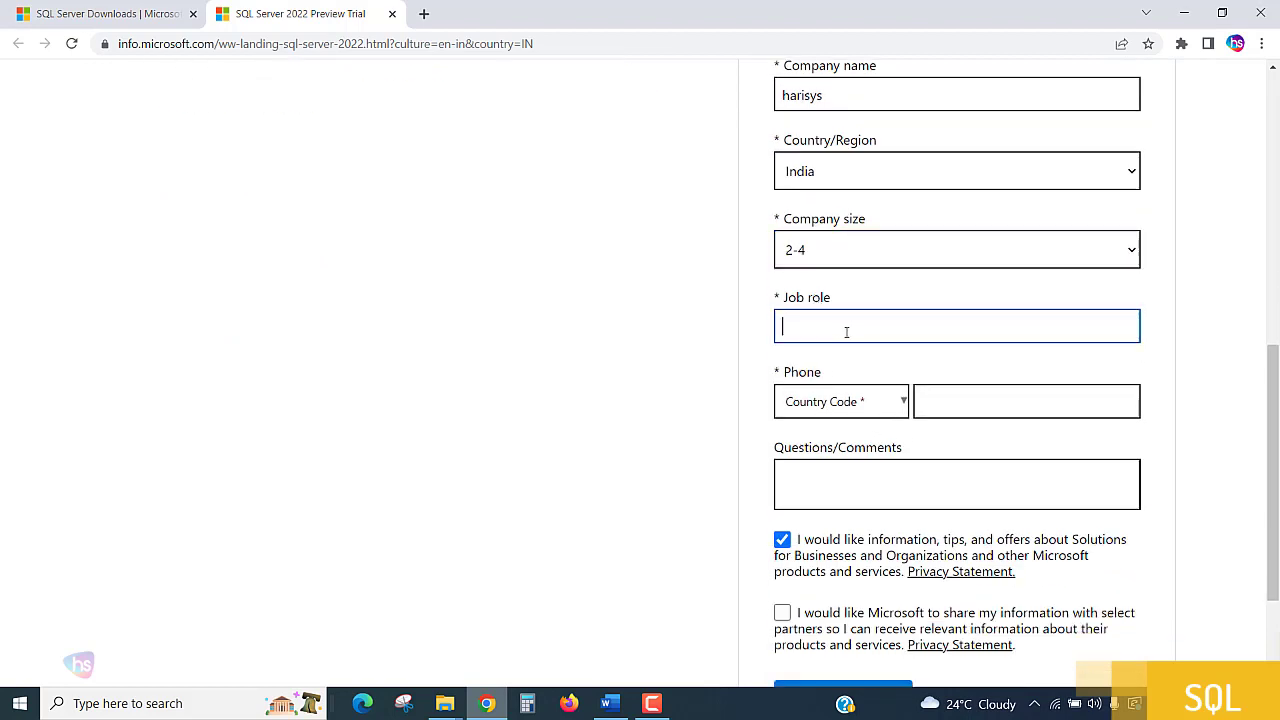
pyautogui.write('sql devel')
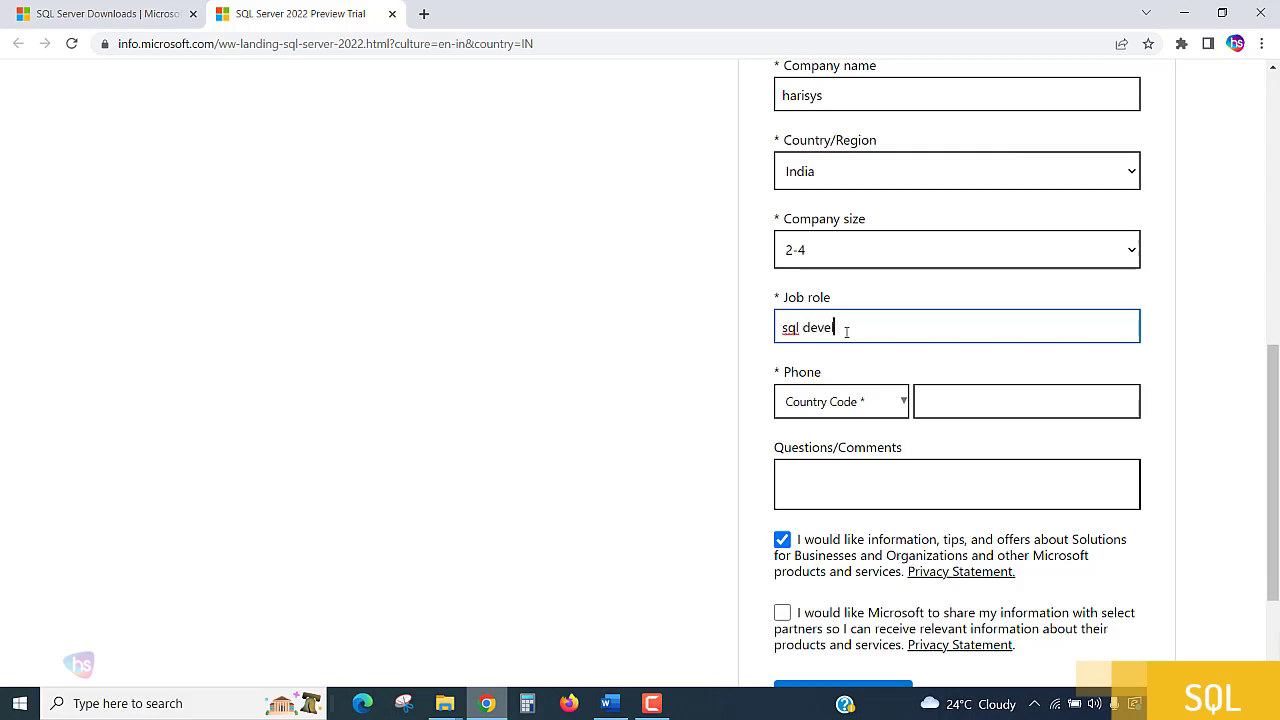
pyautogui.write('oper')
# Set the phone country code to India (+91).
pyautogui.click(840, 404)
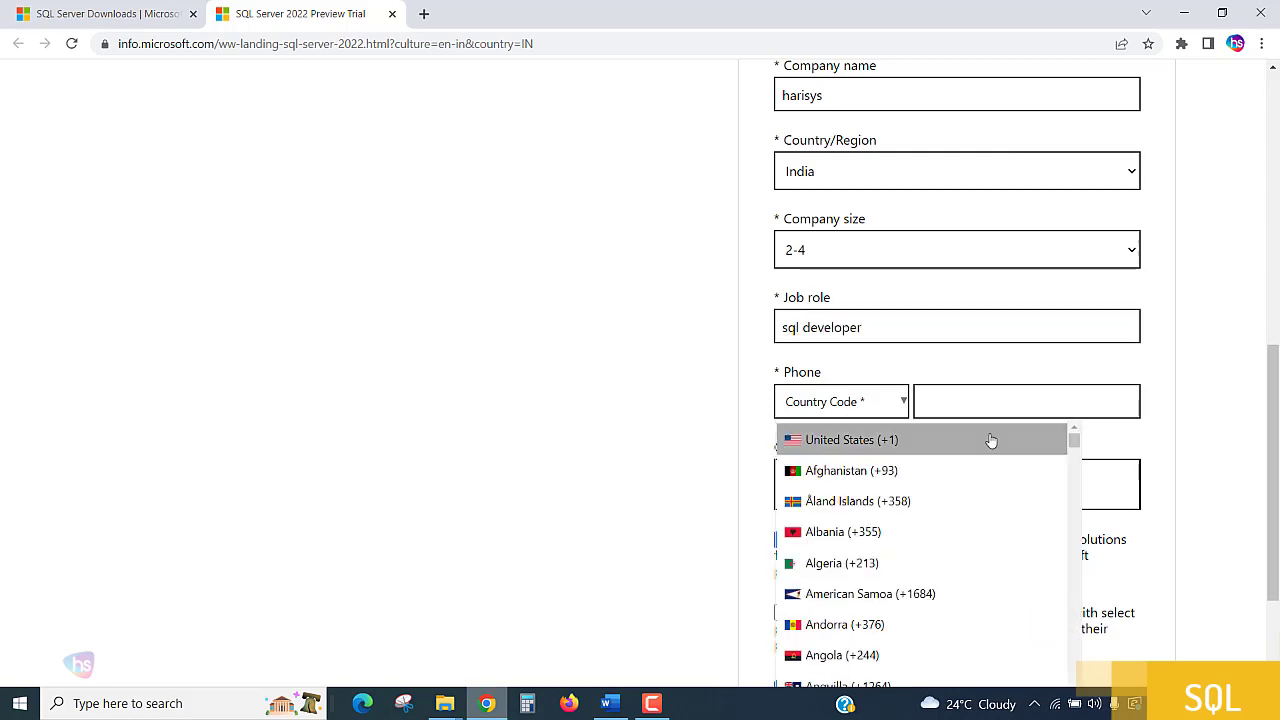
pyautogui.scroll(-3, 990, 445)
pyautogui.scroll(-5, 990, 453)
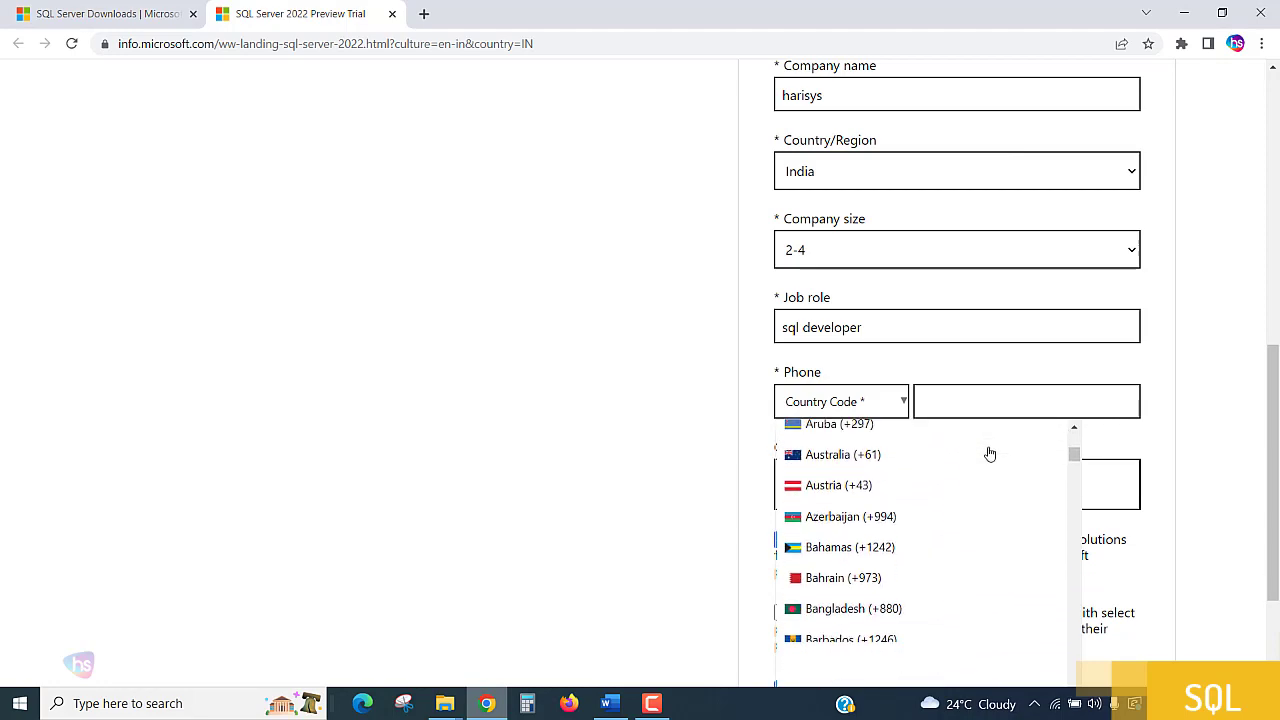
pyautogui.scroll(-3, 1049, 477)
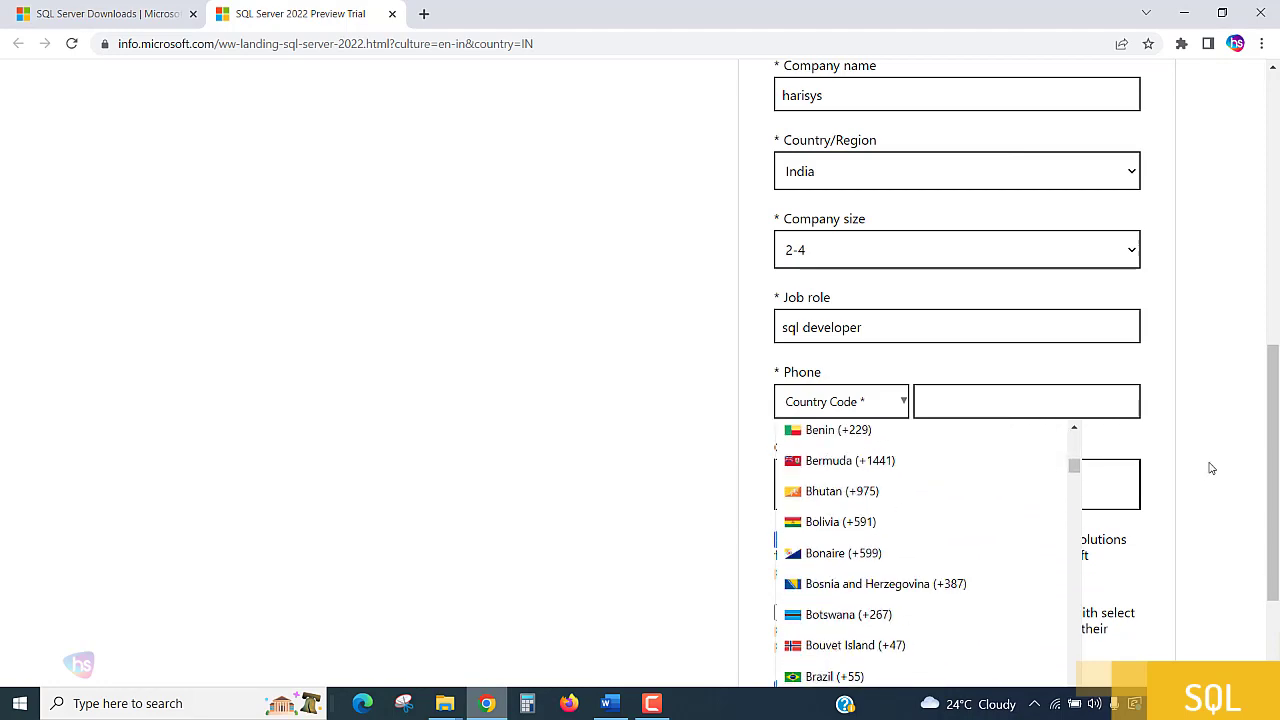
pyautogui.scroll(-1, 1208, 466)
pyautogui.scroll(-2, 1034, 466)
pyautogui.scroll(10, 1034, 469)
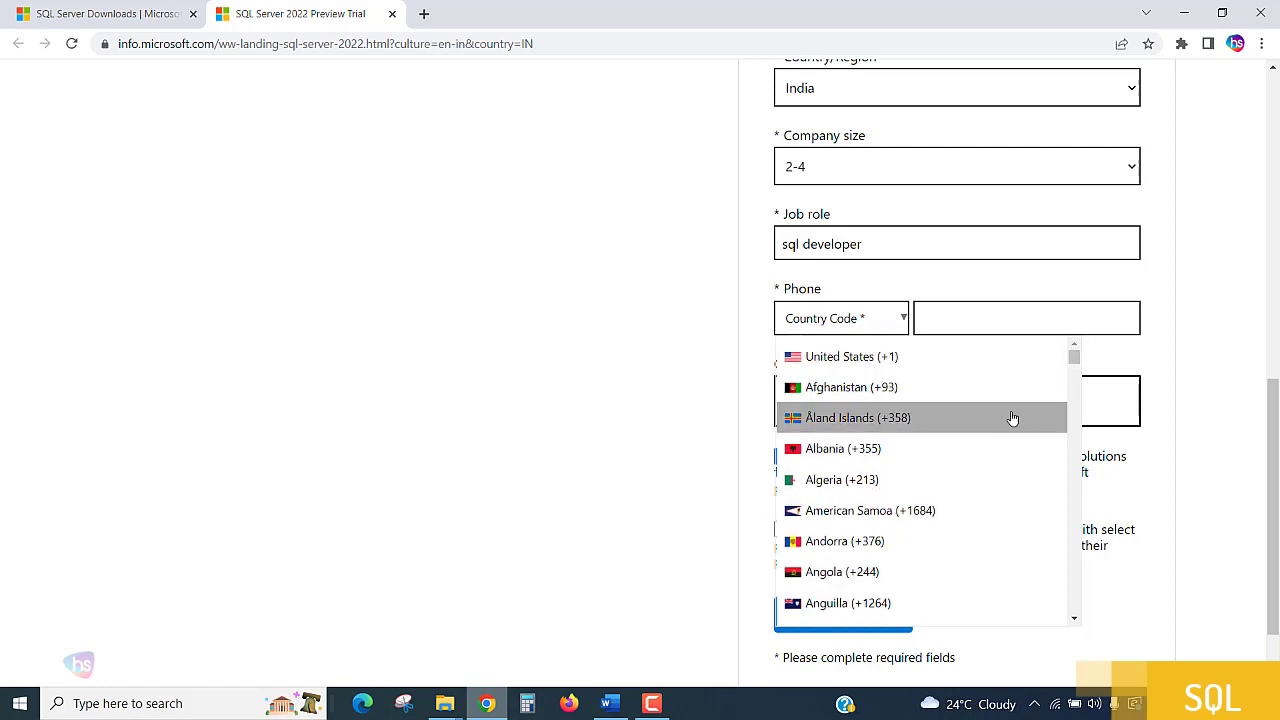
pyautogui.scroll(-10, 1031, 437)
pyautogui.scroll(-4, 1031, 437)
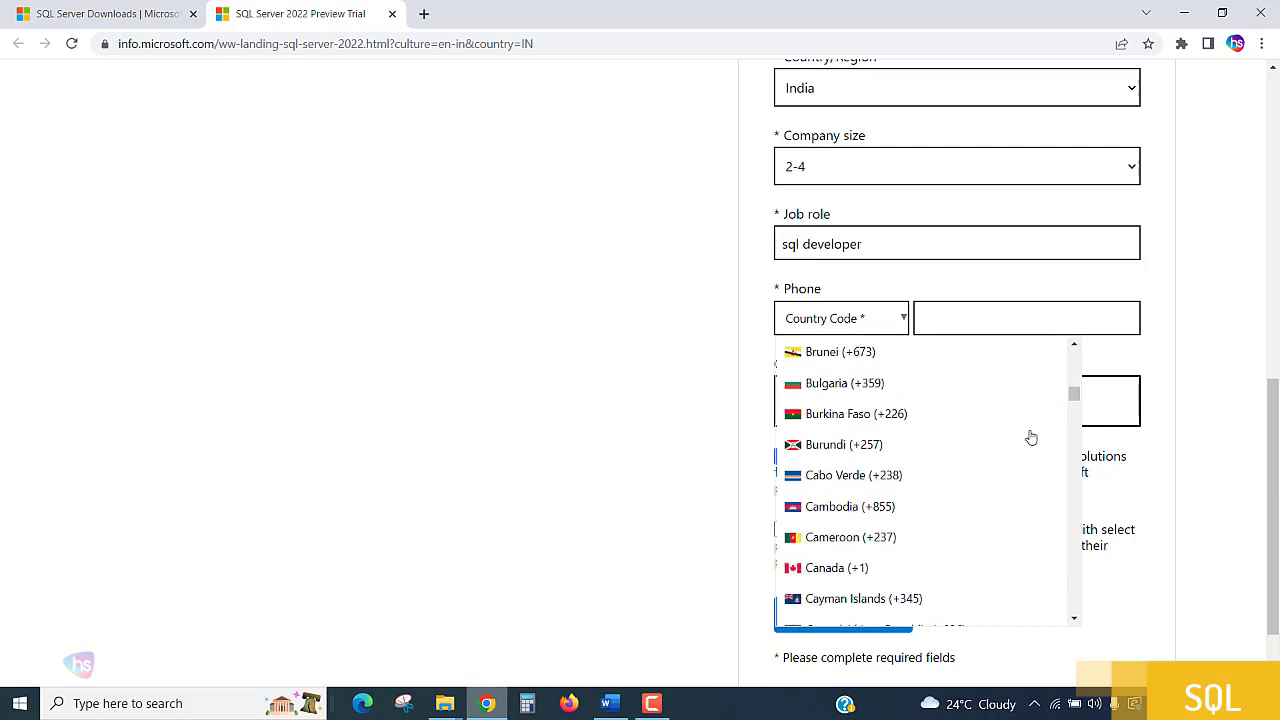
pyautogui.scroll(-5, 1008, 437)
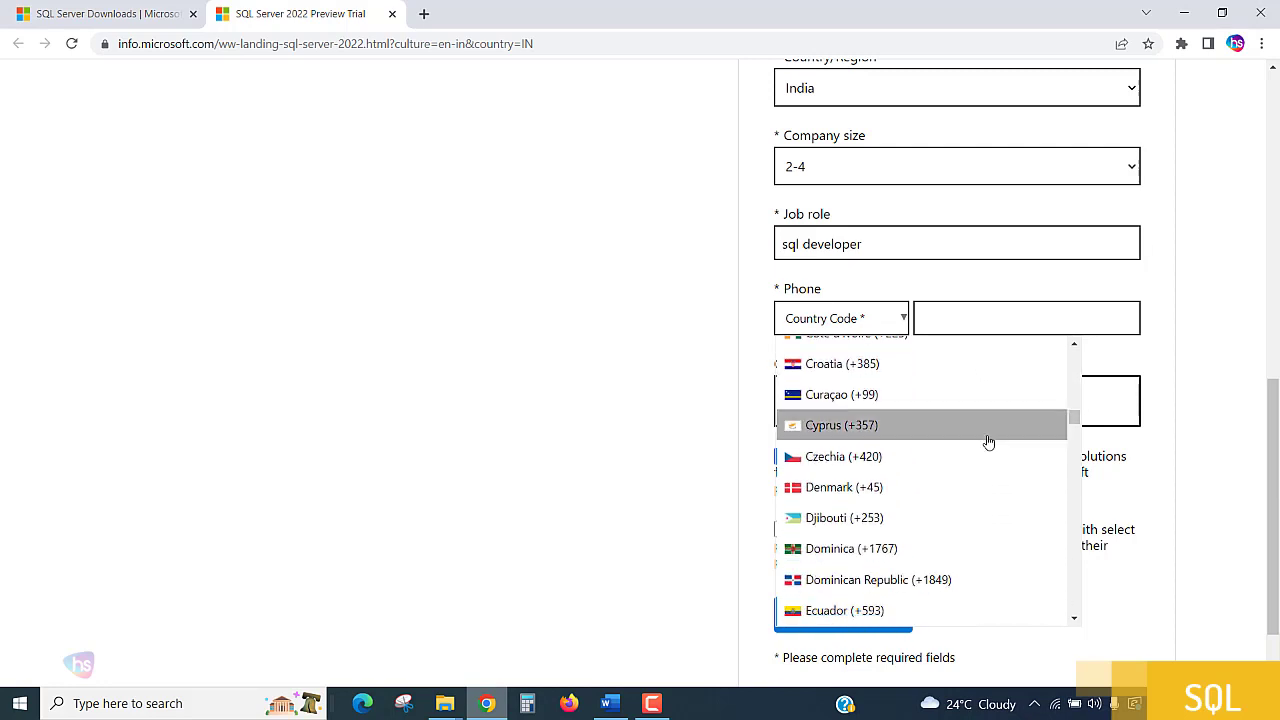
pyautogui.scroll(-3, 988, 440)
pyautogui.scroll(-4, 994, 443)
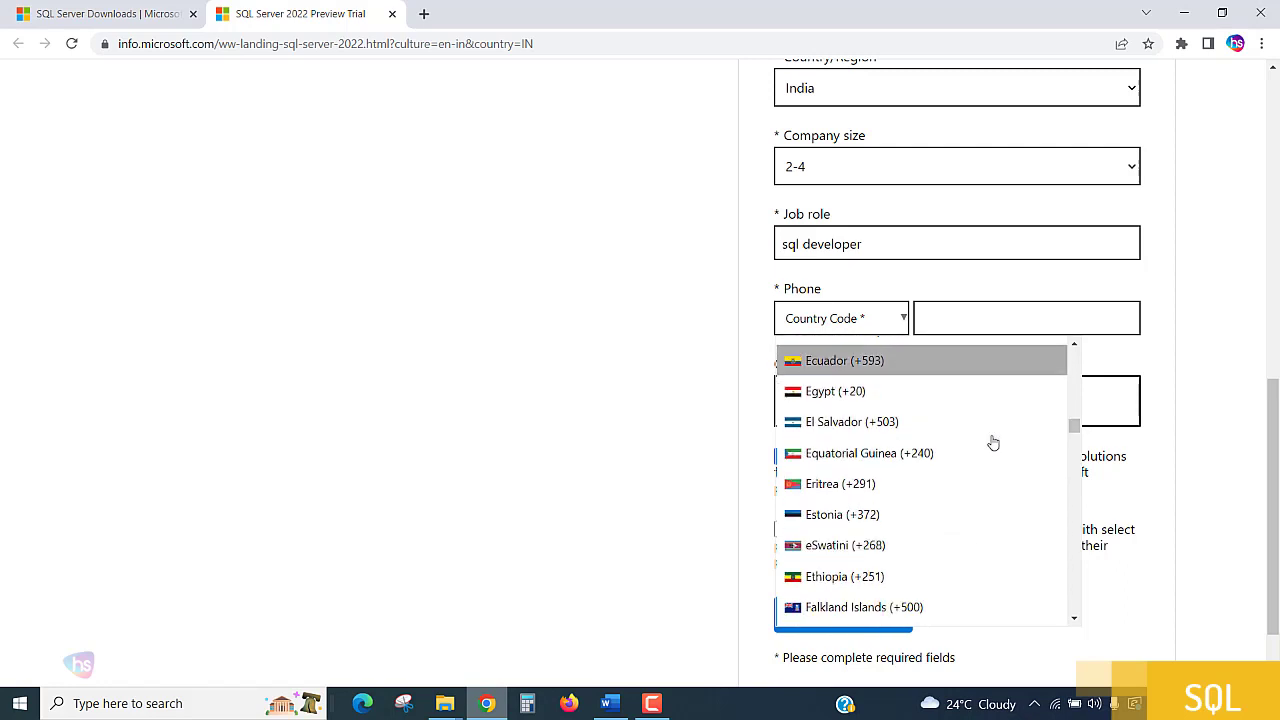
pyautogui.scroll(-8, 995, 443)
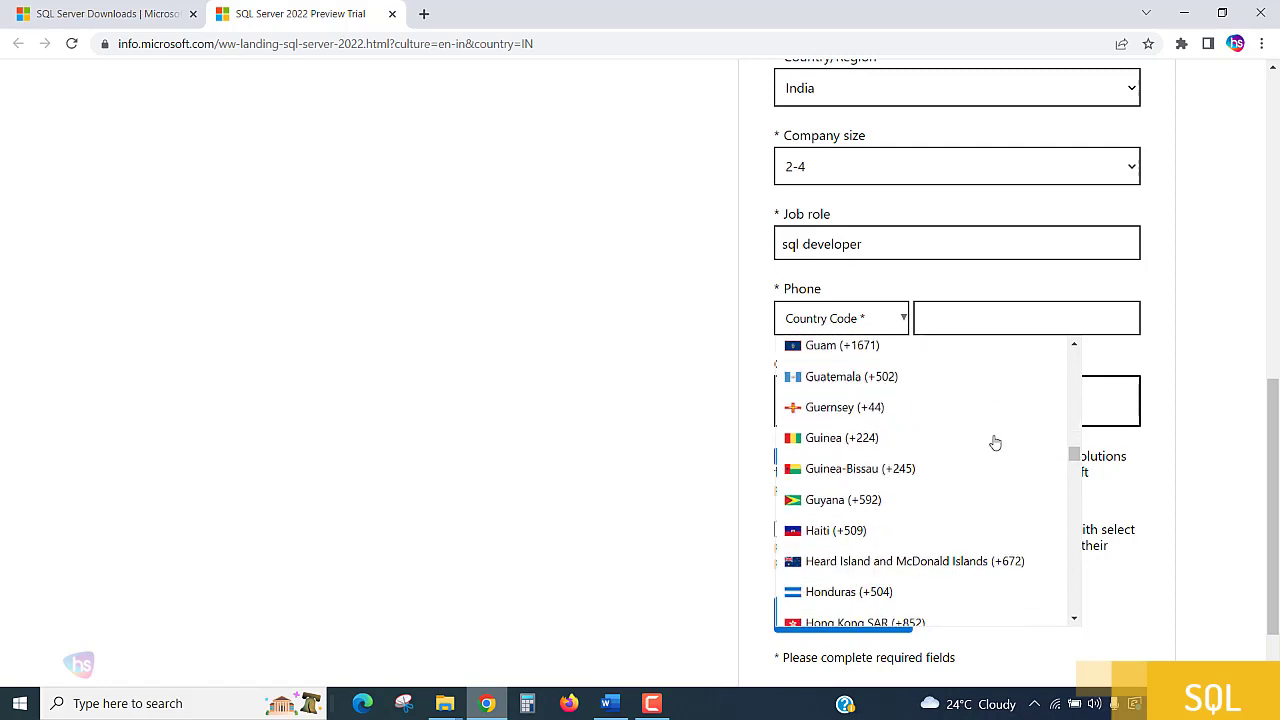
pyautogui.click(889, 532)
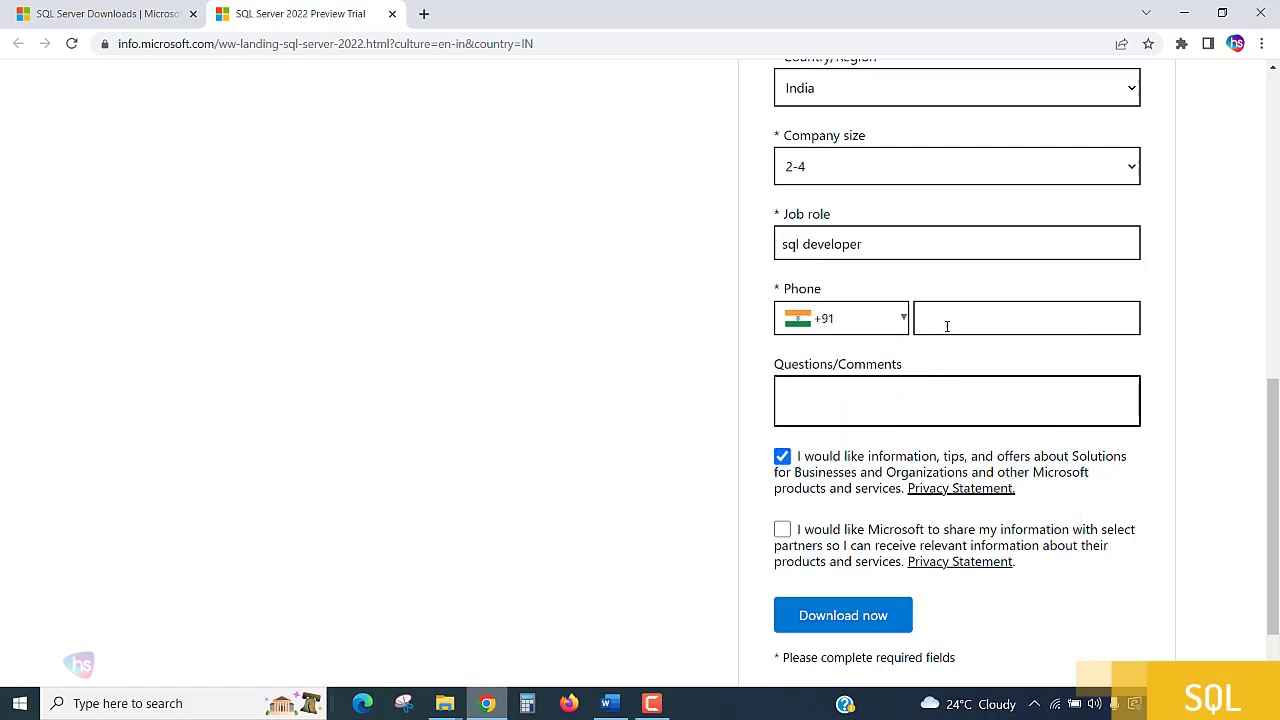
# Fill in the phone number from the saved suggestion and remove its +1 country prefix.
pyautogui.click(946, 321)
pyautogui.click(1005, 364)
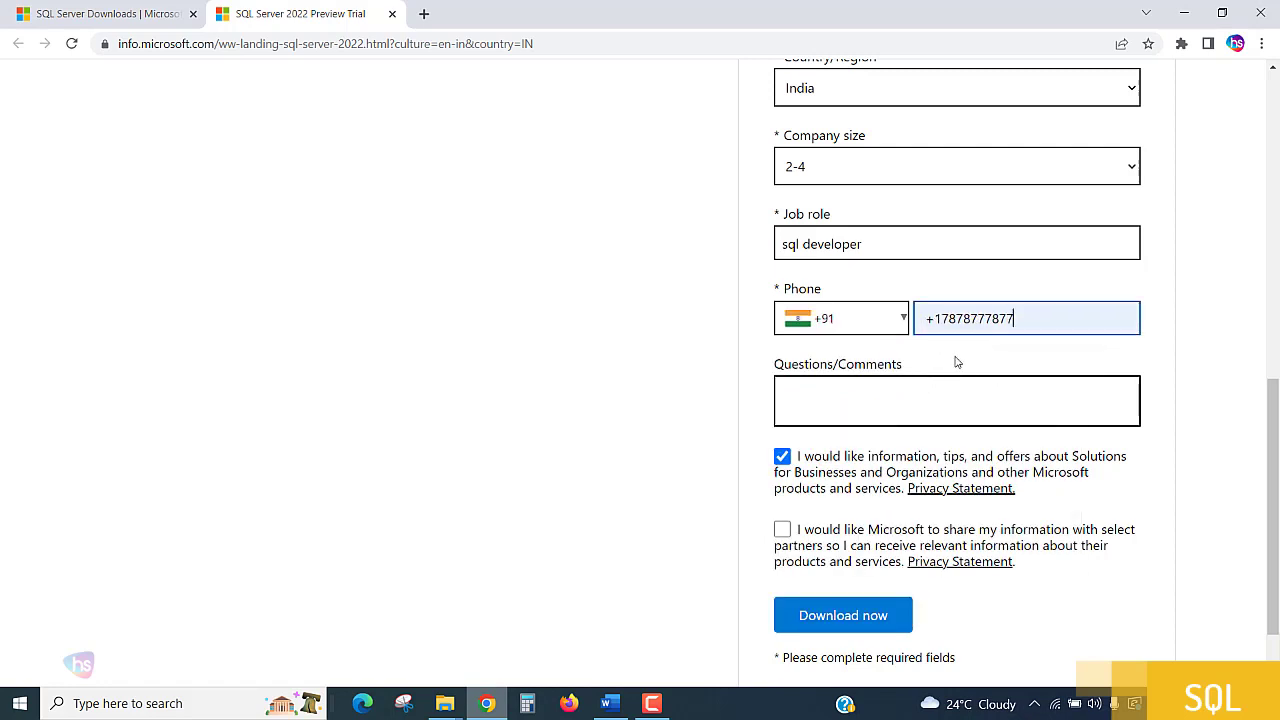
pyautogui.moveTo(943, 322); pyautogui.dragTo(913, 335)
pyautogui.press('BackSpace')
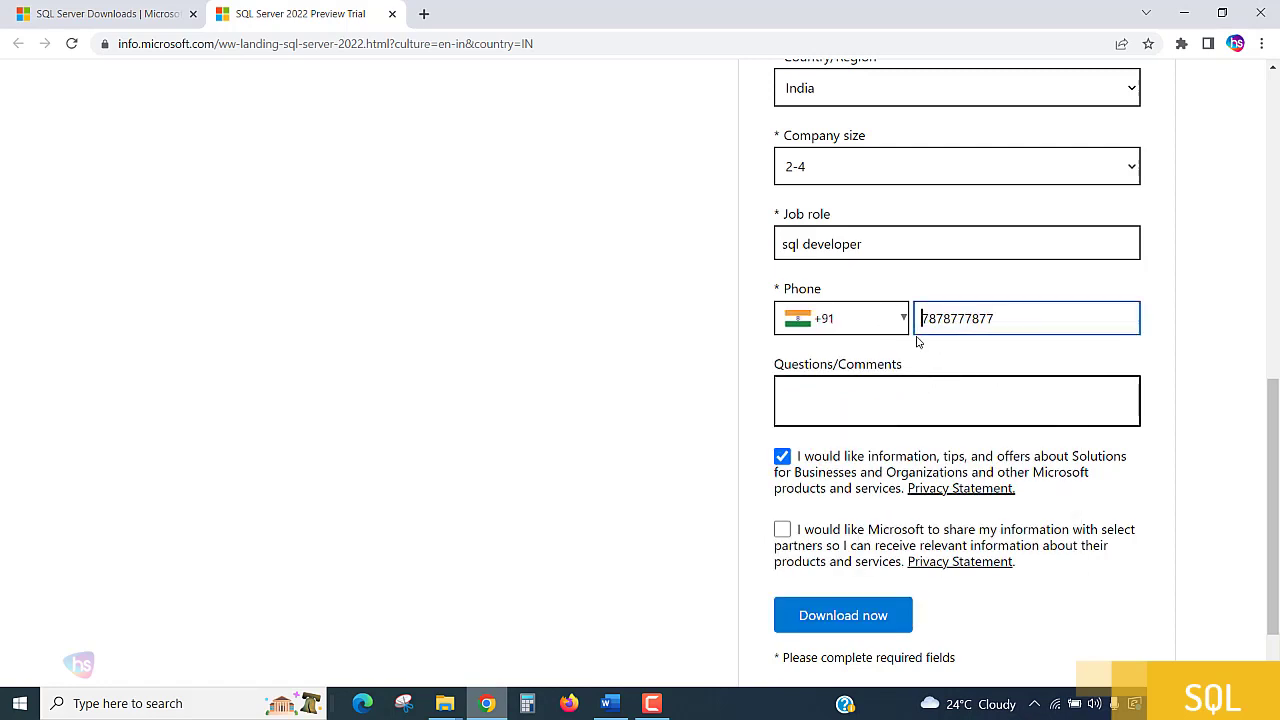
# Enter na in the questions/comments field and opt out of Microsoft's information, tips and offers.
pyautogui.click(970, 403)
pyautogui.write('n')
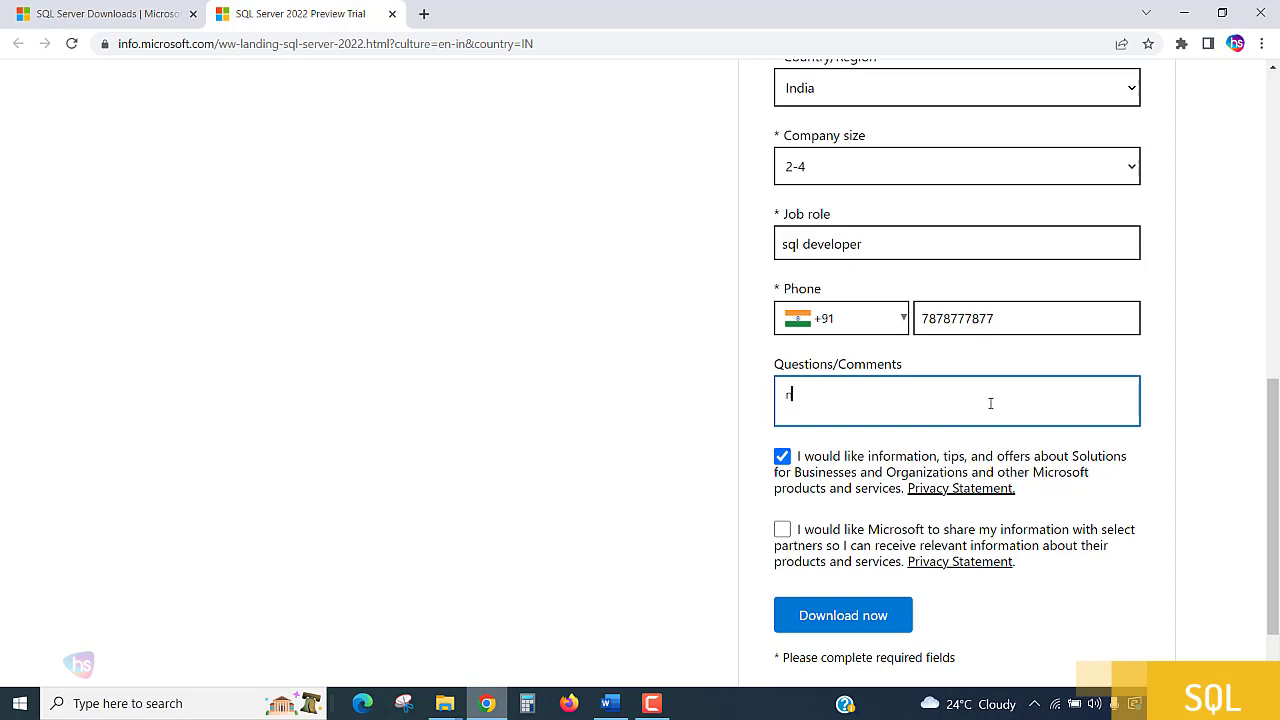
pyautogui.write('a')
pyautogui.click(813, 465)
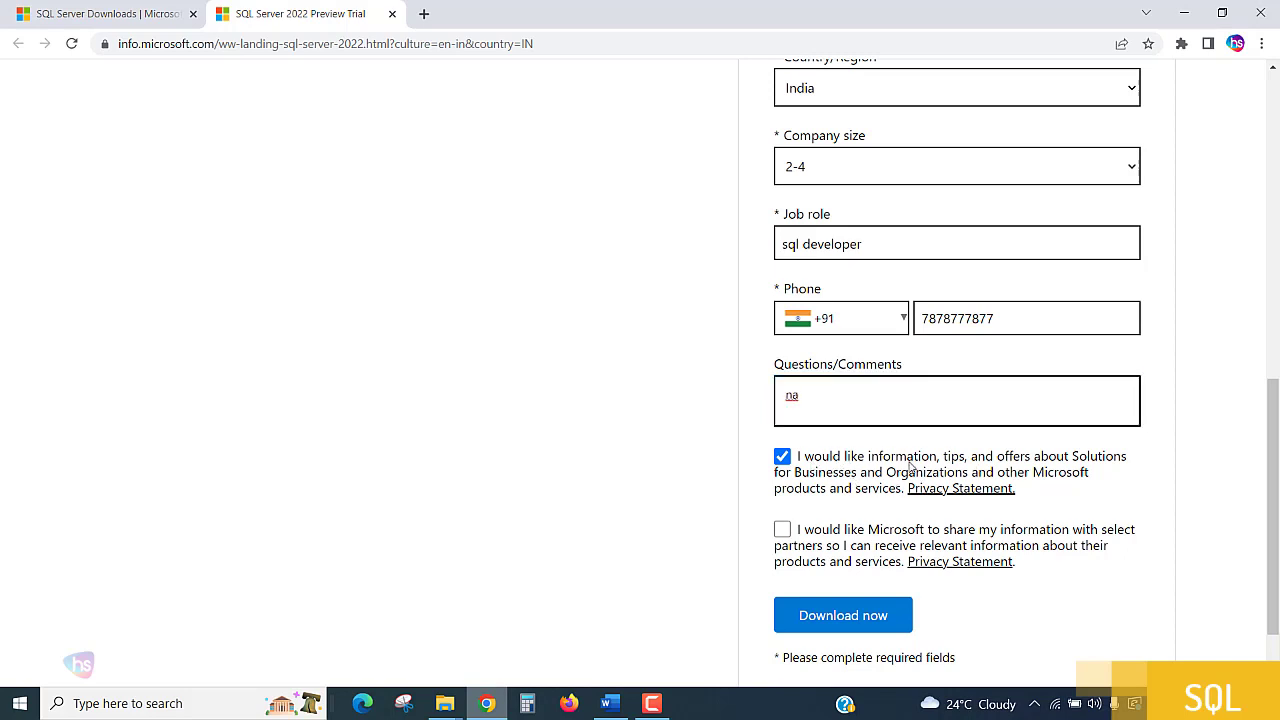
pyautogui.click(782, 457)
# Submit the trial registration form, recheck the entered details and submit it again.
pyautogui.scroll(-1, 1024, 472)
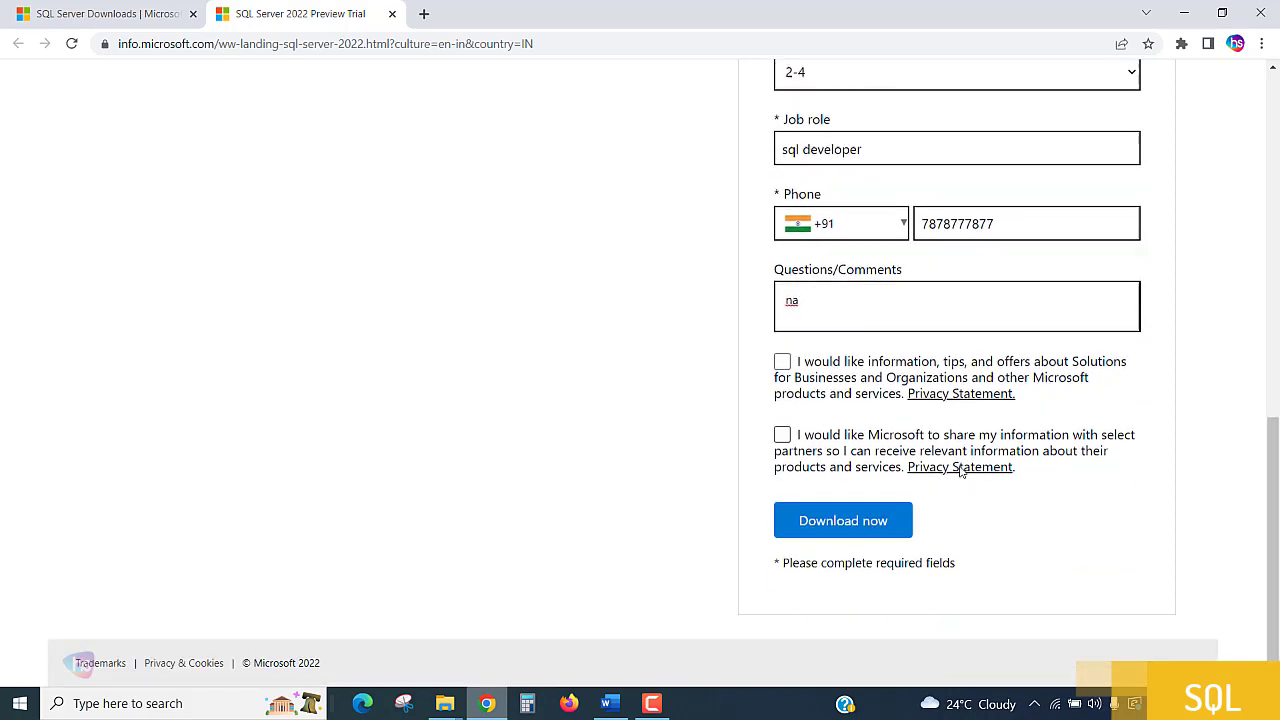
pyautogui.click(831, 521)
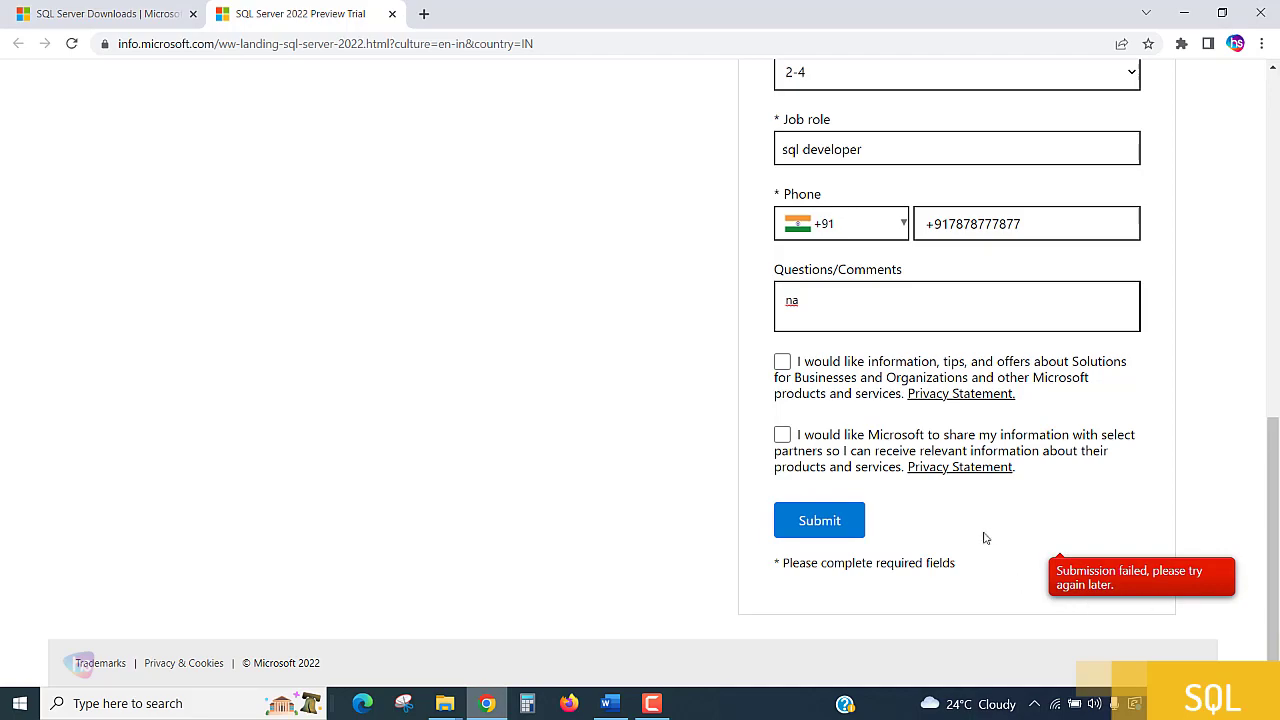
pyautogui.scroll(3, 1029, 543)
pyautogui.scroll(2, 1029, 543)
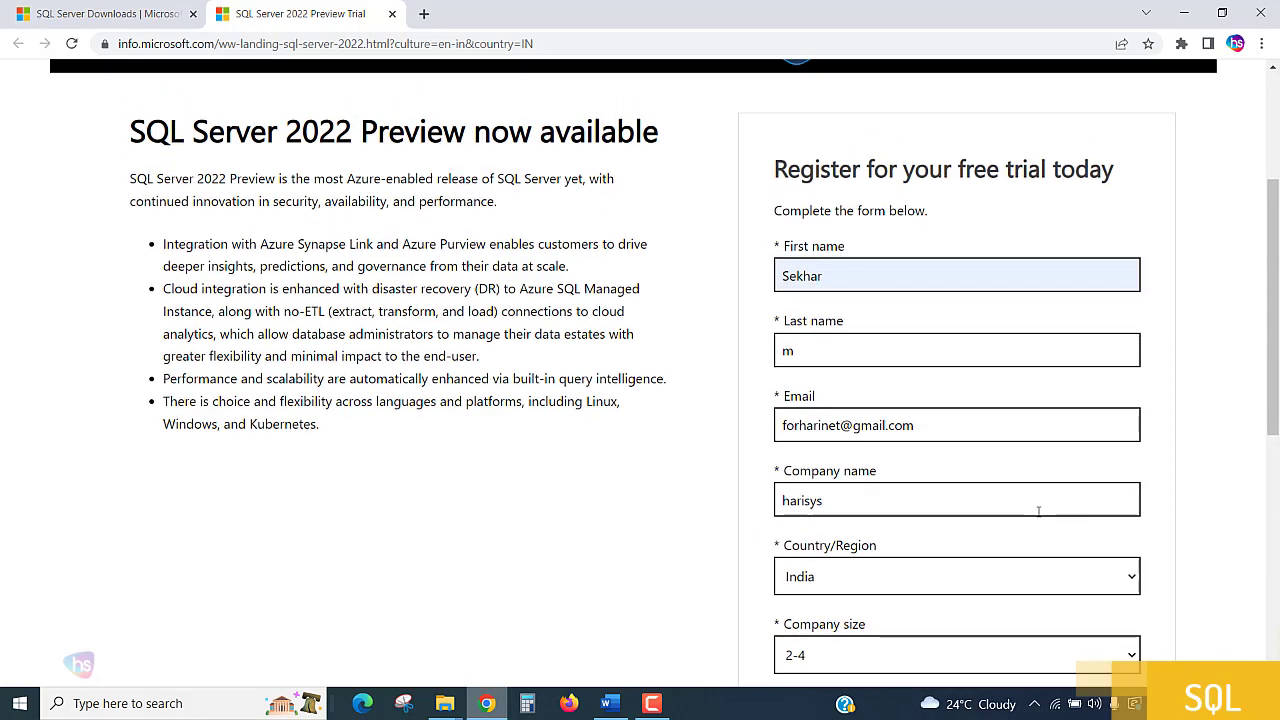
pyautogui.click(875, 286)
pyautogui.scroll(-5, 975, 405)
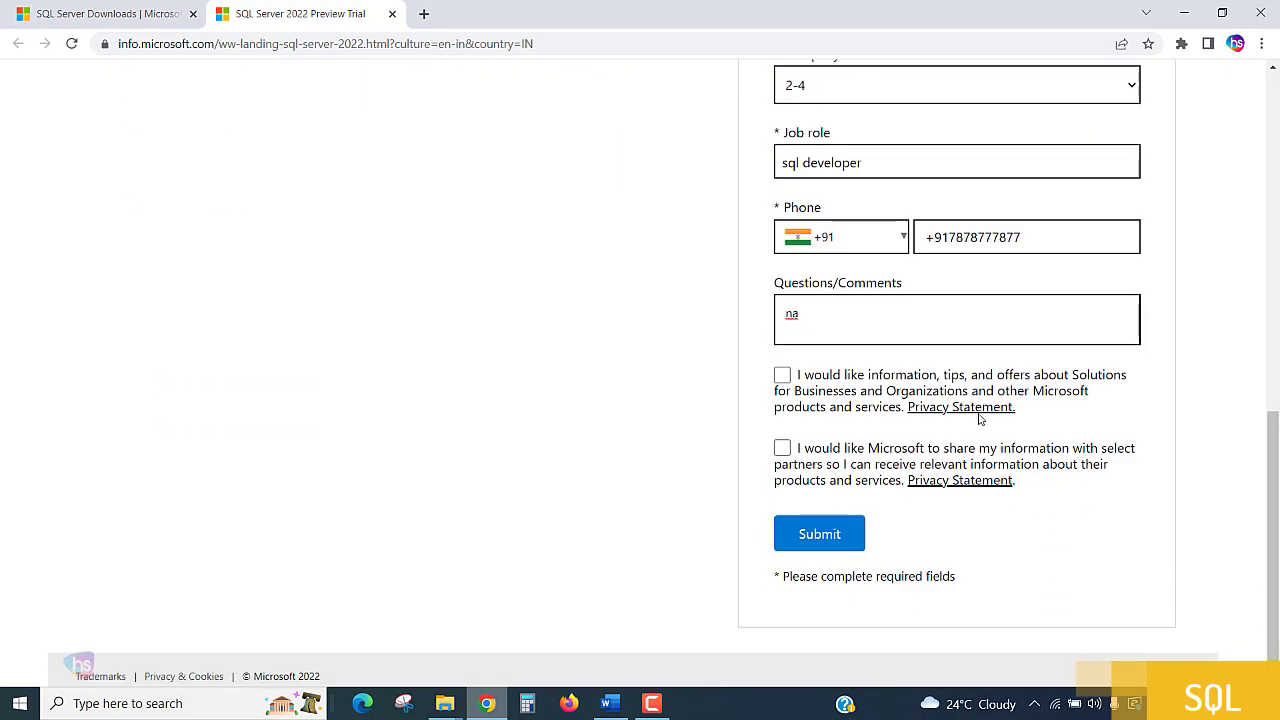
pyautogui.click(799, 378)
pyautogui.click(837, 524)
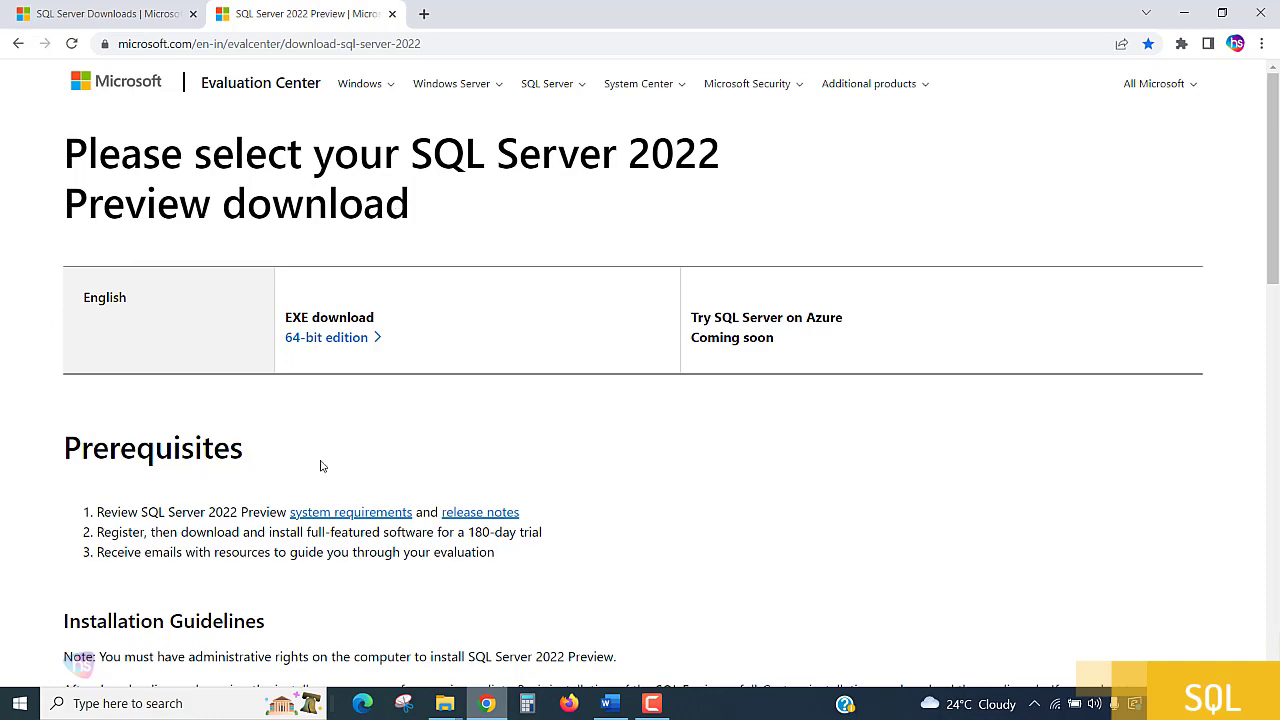
# Examine the prerequisites, installation guidelines, media formats and key notes on the SQL Server 2022 Preview download page.
pyautogui.scroll(-1, 759, 407)
pyautogui.scroll(-2, 759, 407)
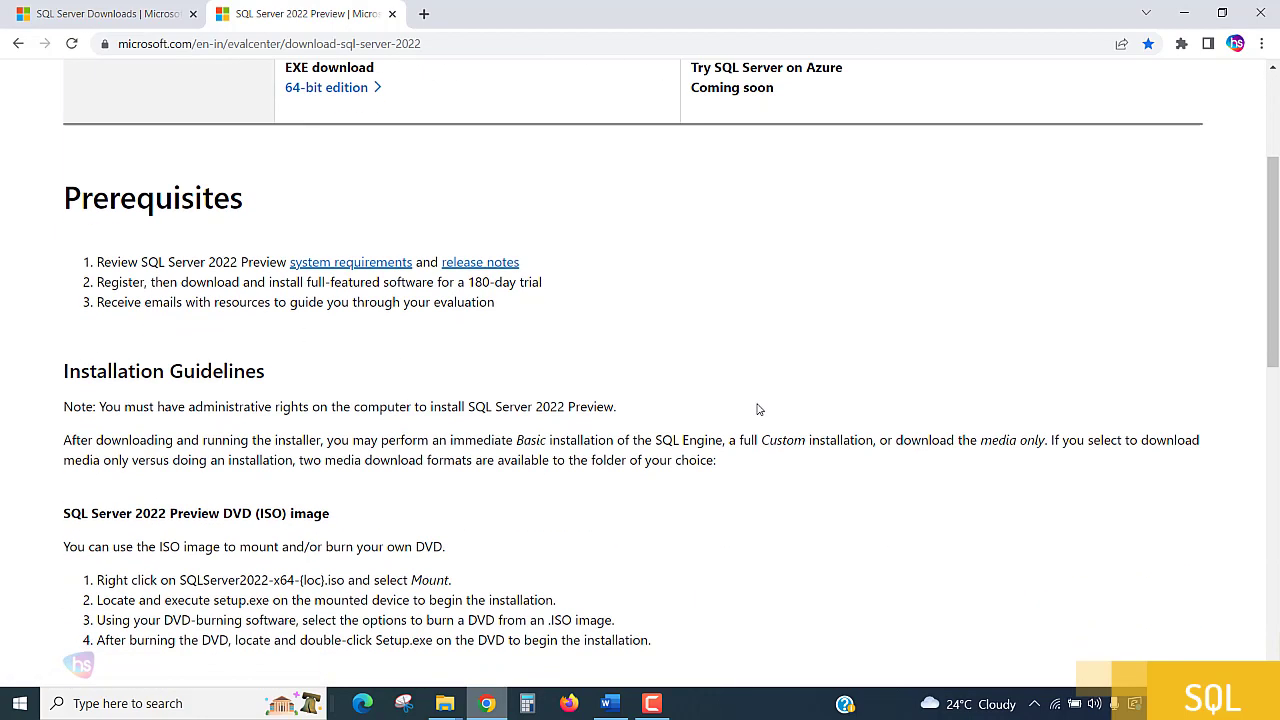
pyautogui.scroll(-4, 760, 410)
pyautogui.scroll(-3, 760, 410)
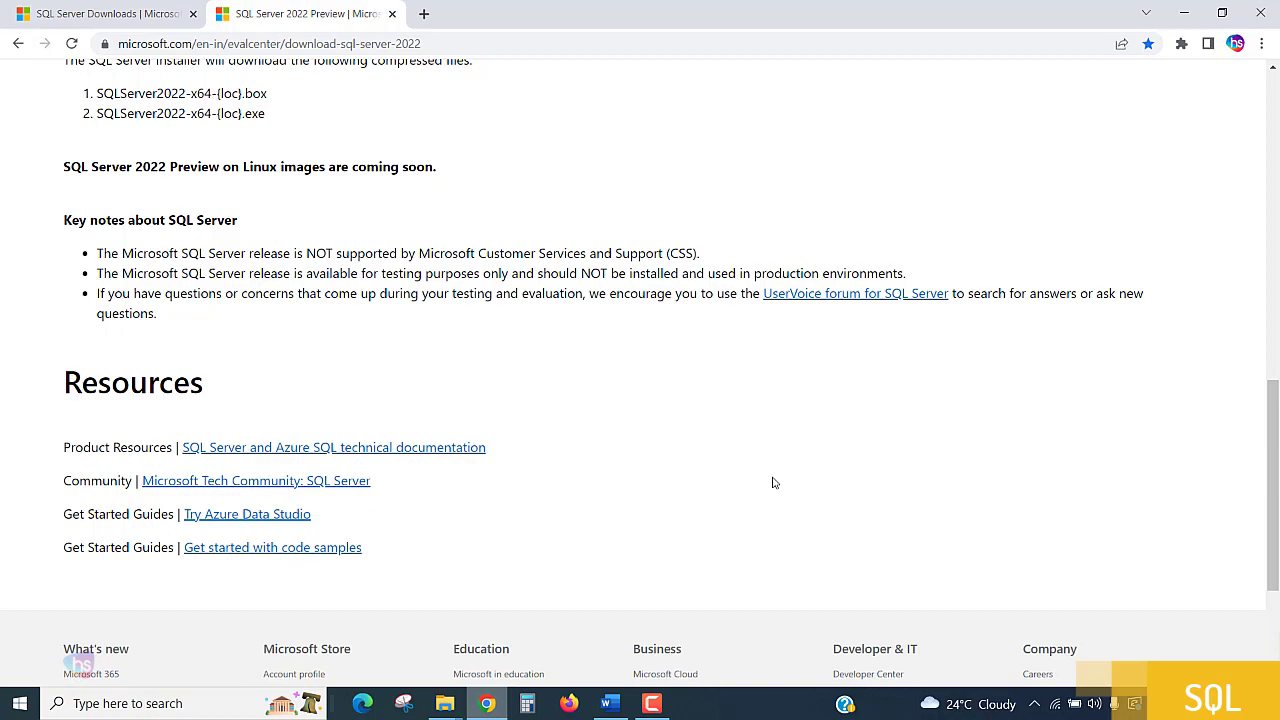
pyautogui.scroll(3, 772, 483)
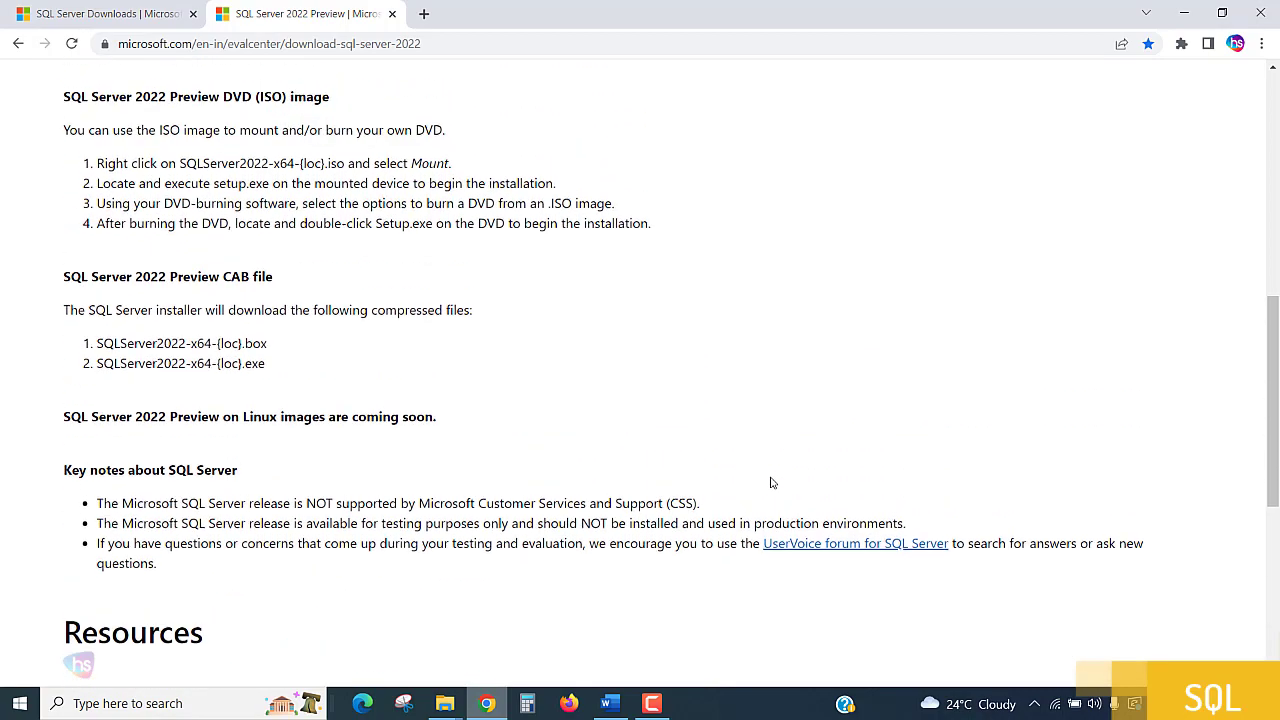
pyautogui.scroll(3, 765, 480)
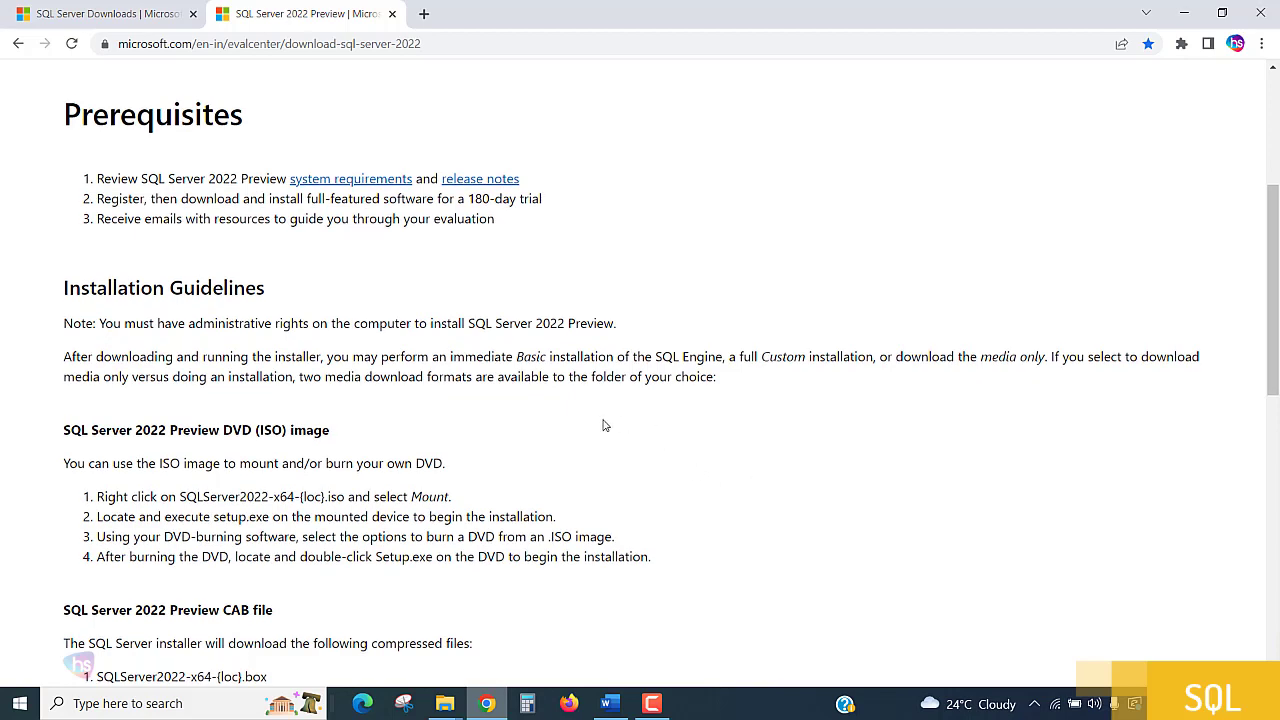
pyautogui.scroll(1, 603, 417)
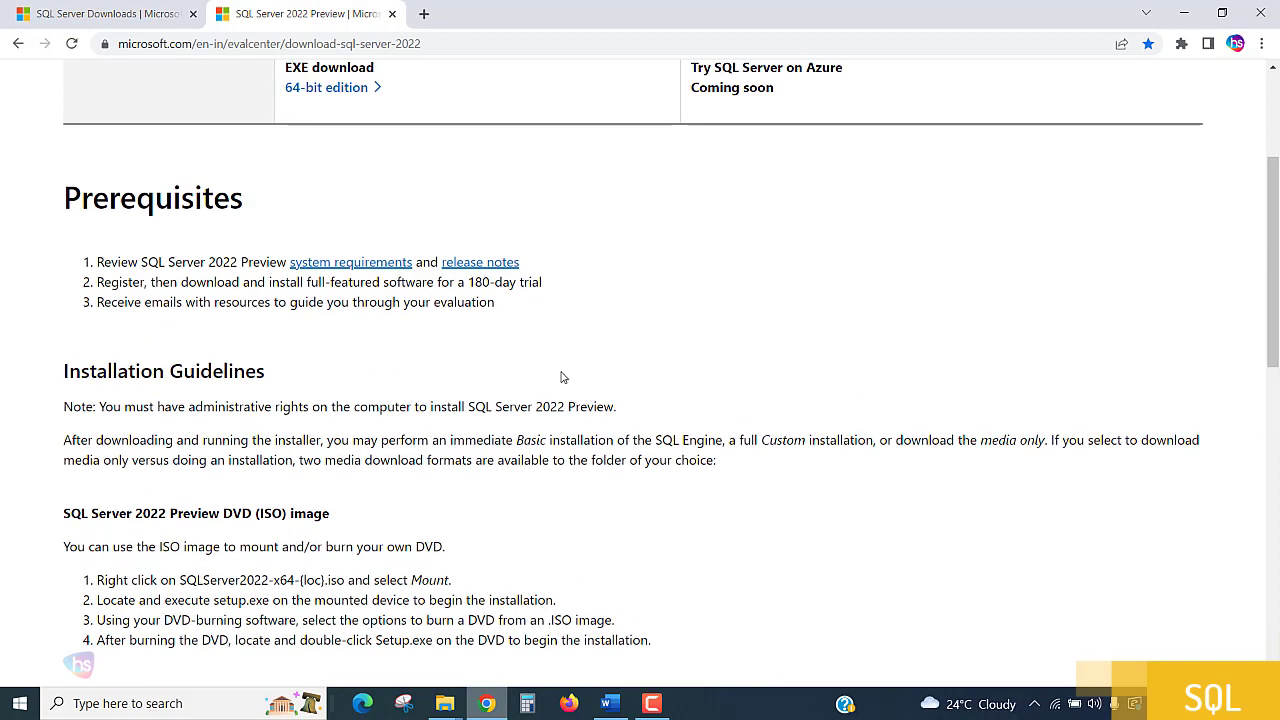
pyautogui.moveTo(119, 285); pyautogui.dragTo(576, 290)
pyautogui.click(575, 291)
pyautogui.scroll(3, 631, 357)
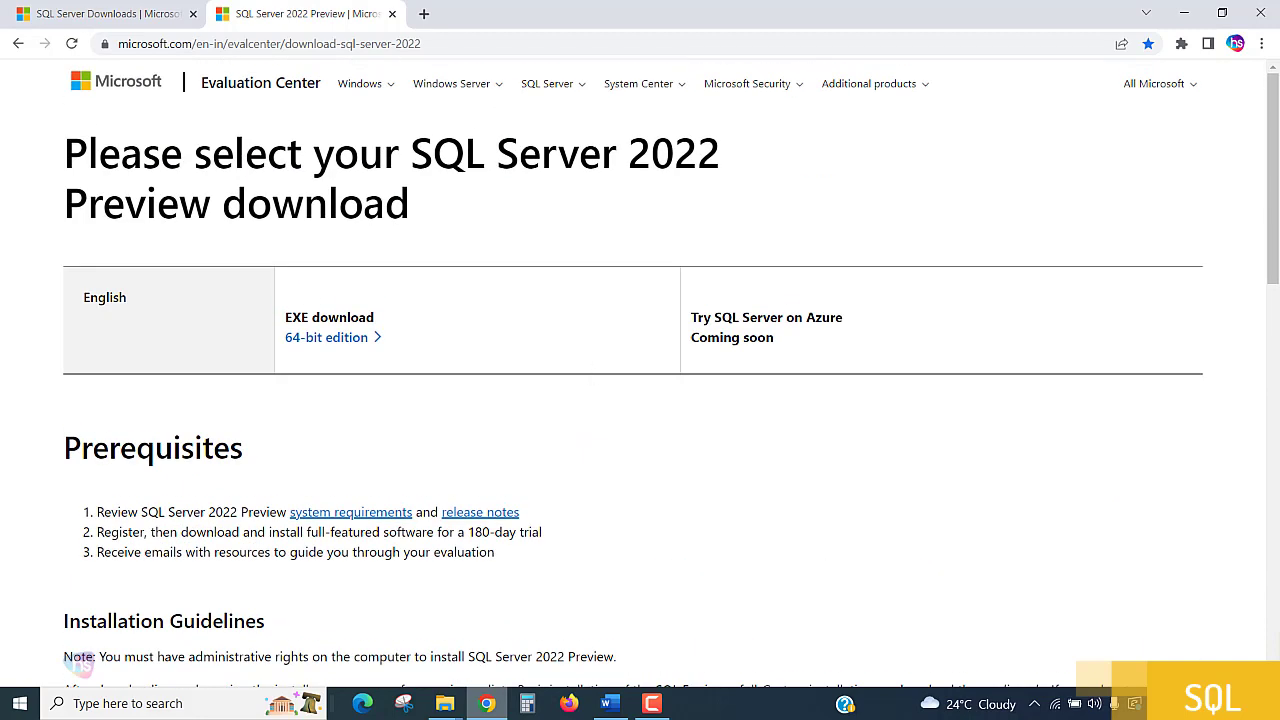
# Examine the descriptions of the free Express and Developer editions on the SQL Server Downloads page.
pyautogui.click(118, 12)
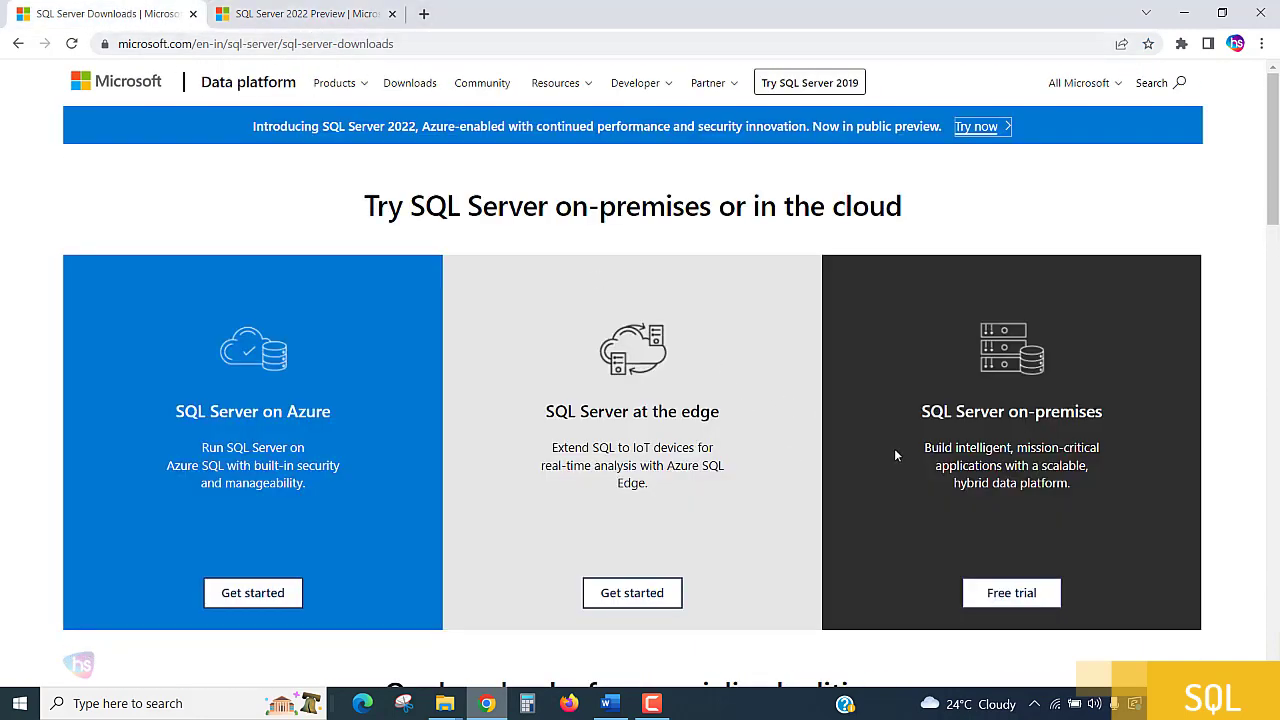
pyautogui.scroll(-4, 894, 455)
pyautogui.scroll(-1, 888, 460)
pyautogui.moveTo(796, 353); pyautogui.dragTo(1002, 388)
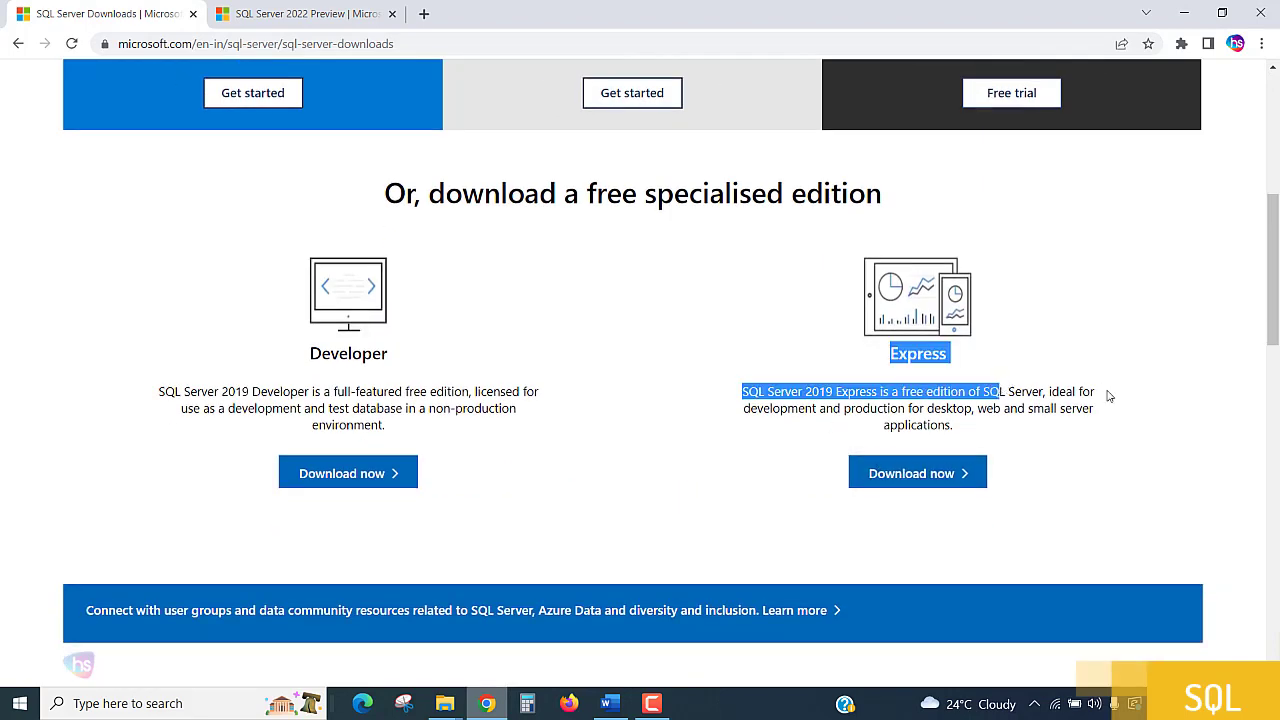
pyautogui.click(785, 392)
pyautogui.moveTo(785, 392); pyautogui.dragTo(1114, 411)
pyautogui.click(1152, 410)
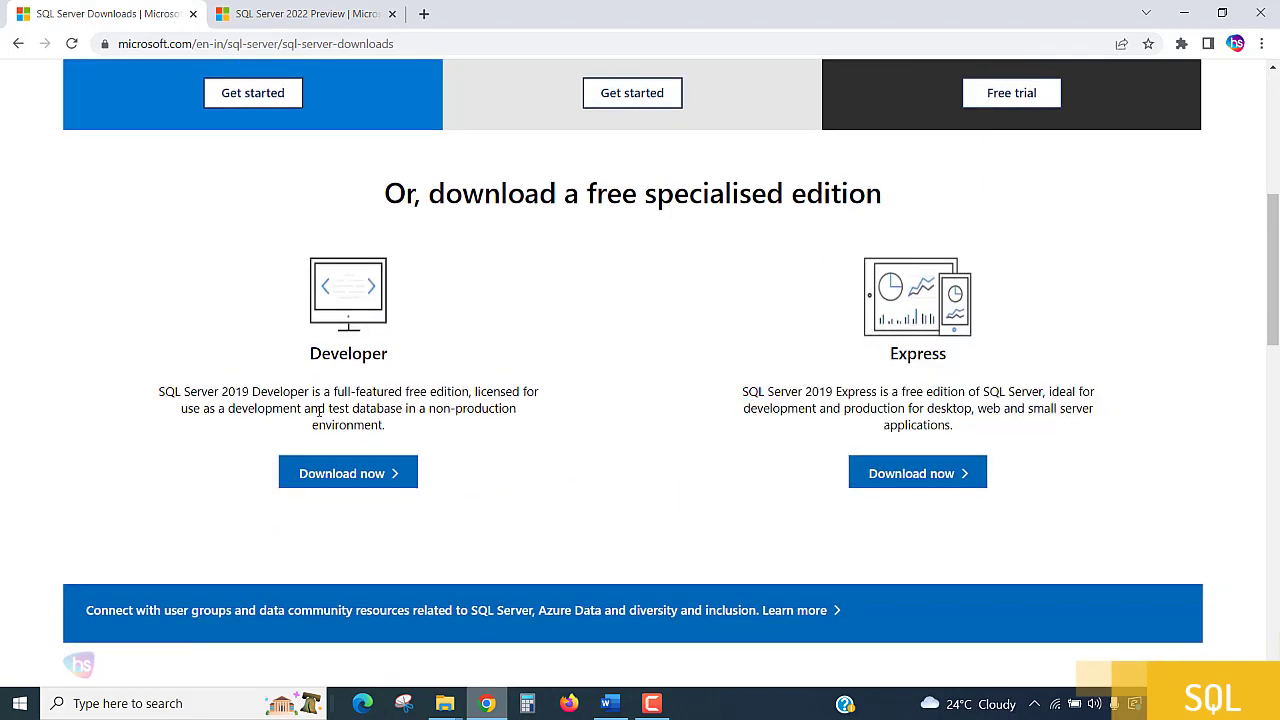
pyautogui.moveTo(106, 386); pyautogui.dragTo(541, 420)
pyautogui.click(677, 443)
pyautogui.scroll(3, 651, 455)
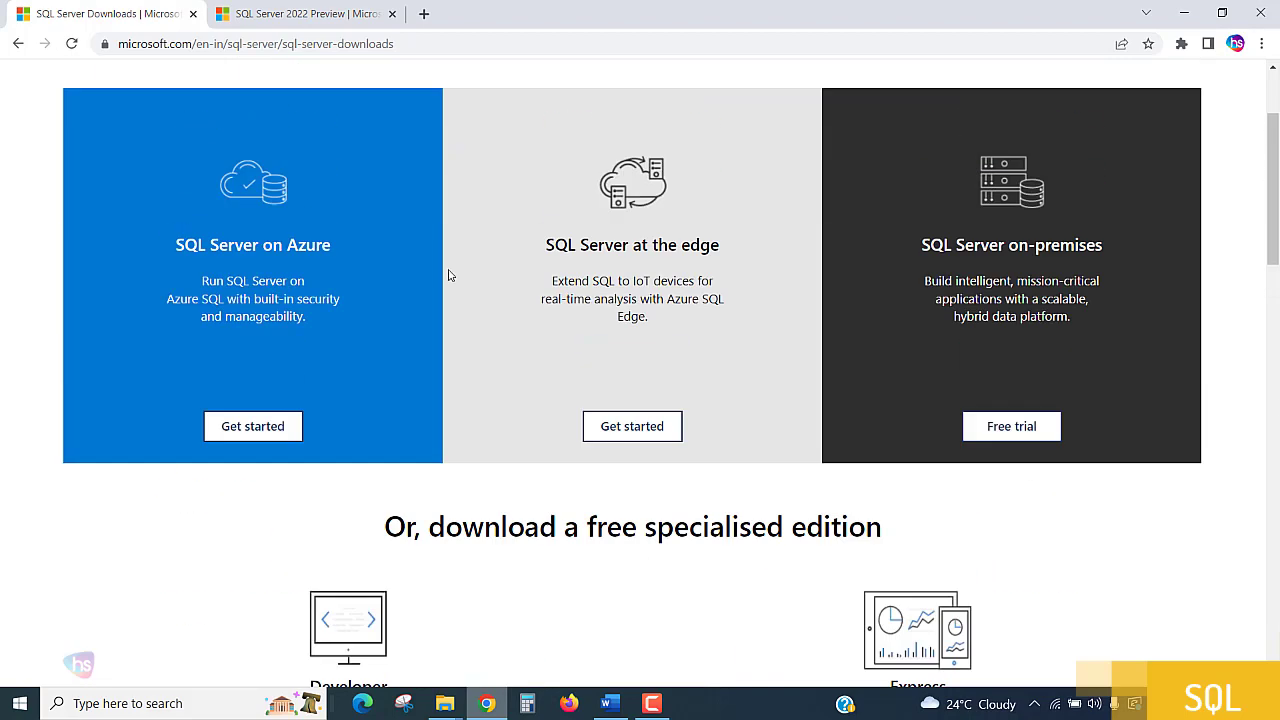
# Open the SQL Server 2022 Preview system requirements in a new tab and examine the hard disk, memory and processor requirements.
pyautogui.click(304, 20)
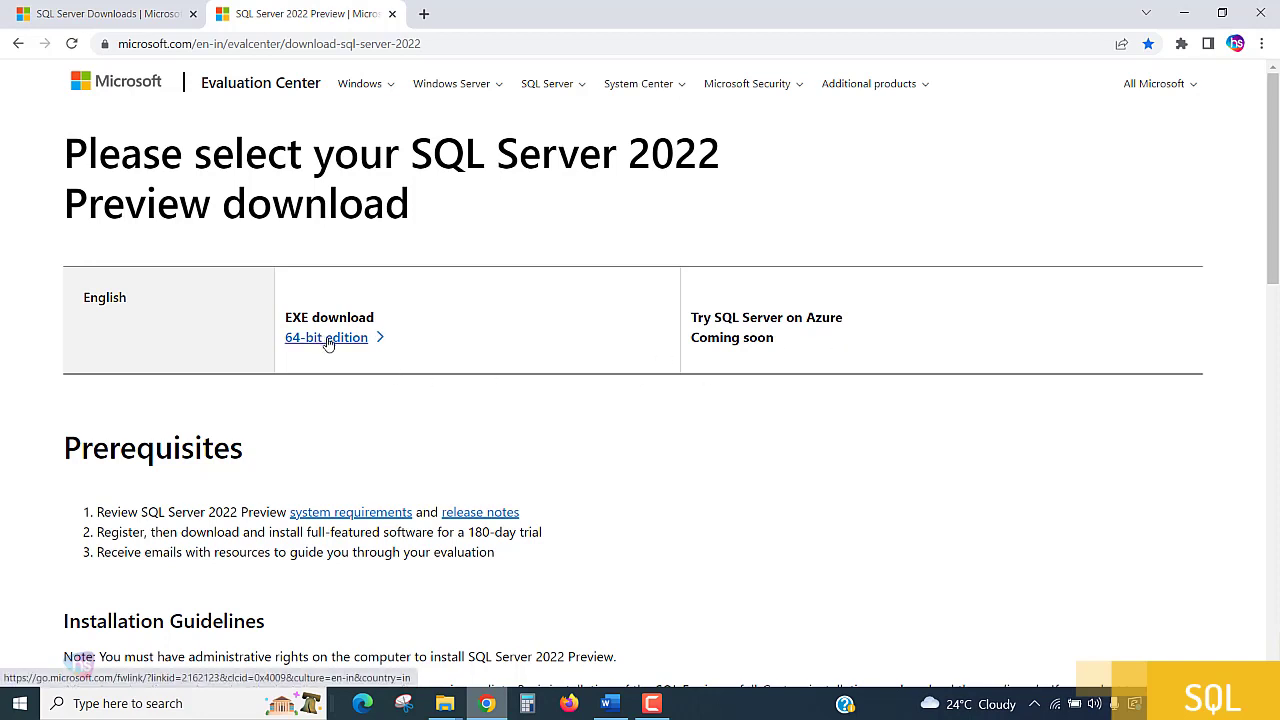
pyautogui.rightClick(381, 517)
pyautogui.click(440, 526)
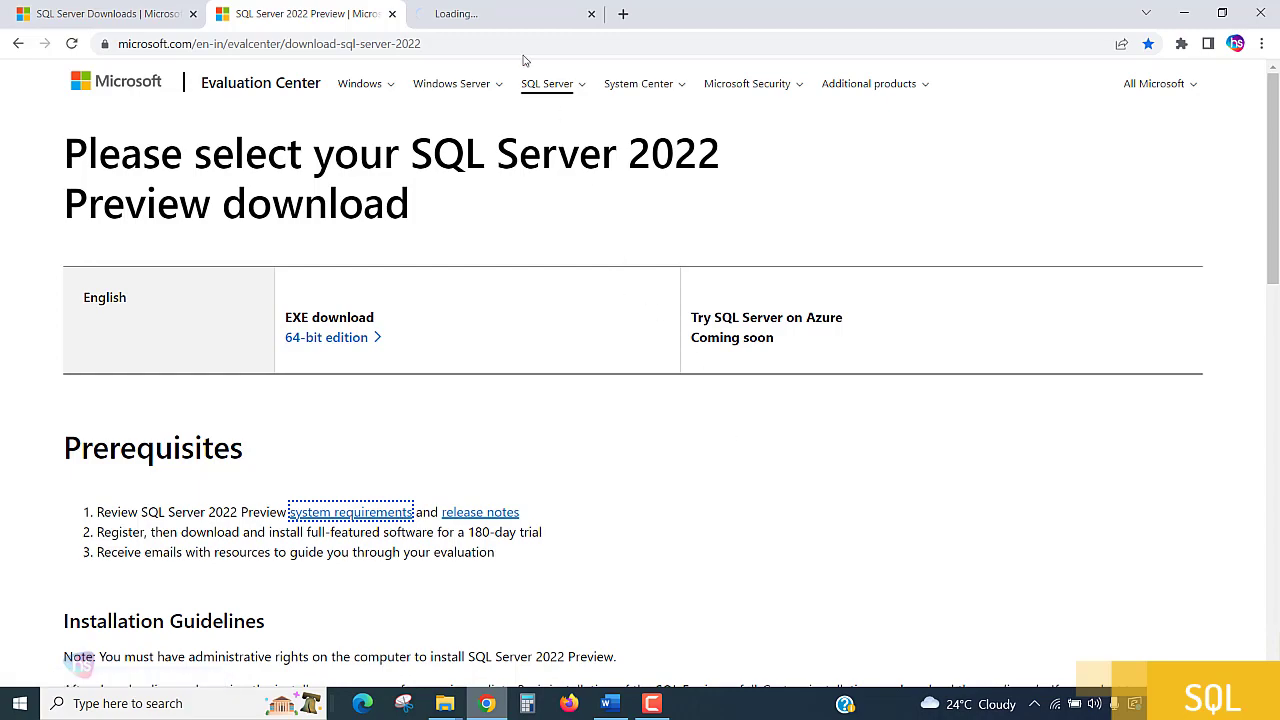
pyautogui.click(486, 13)
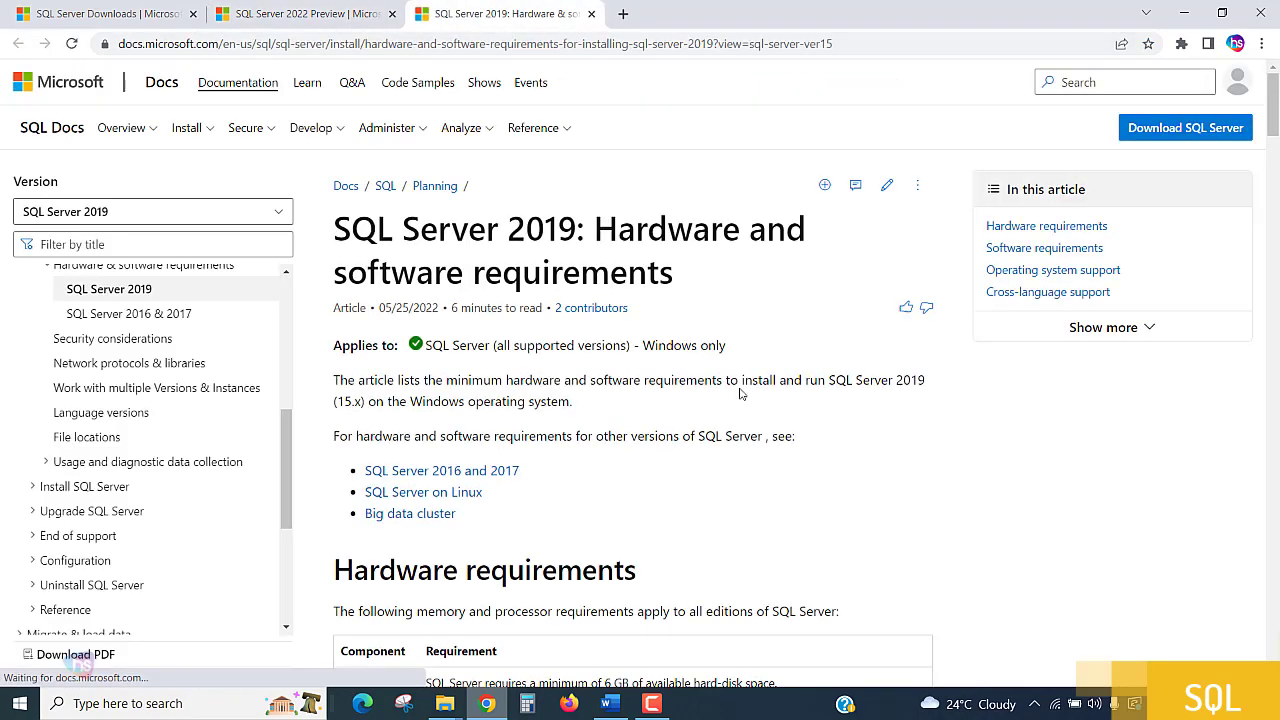
pyautogui.scroll(-1, 733, 391)
pyautogui.scroll(-3, 723, 406)
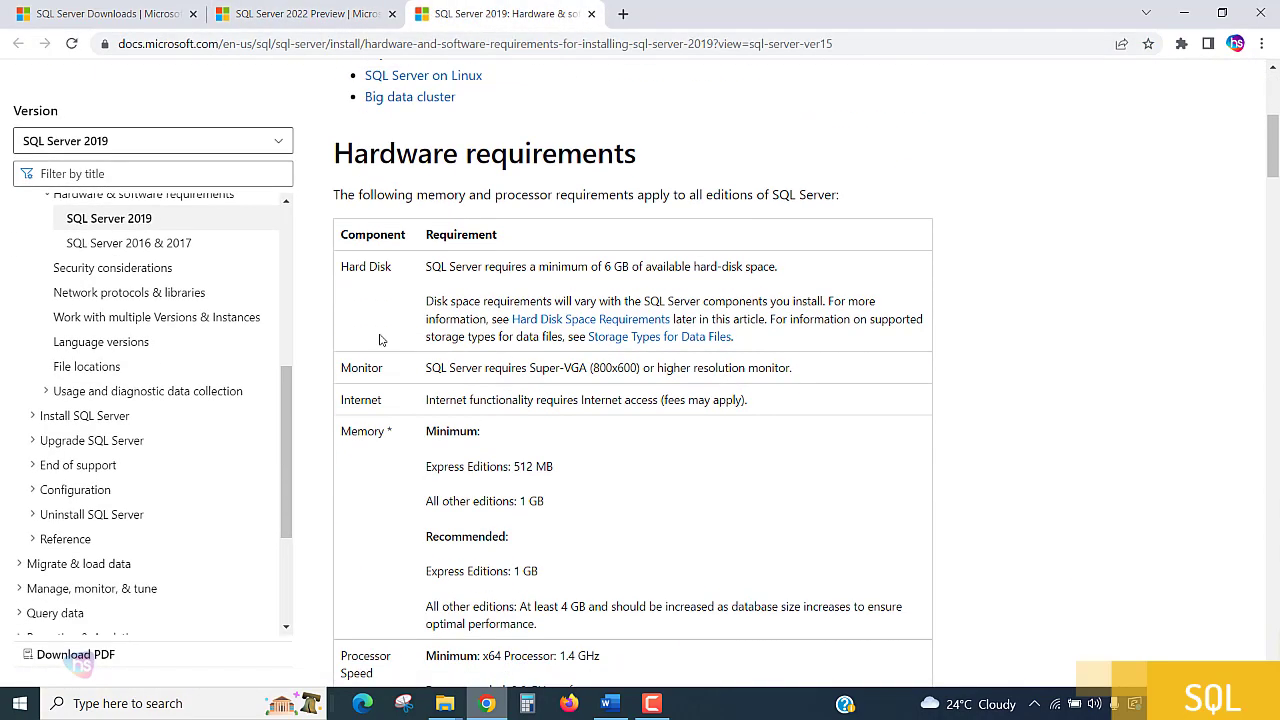
pyautogui.moveTo(552, 267); pyautogui.dragTo(795, 272)
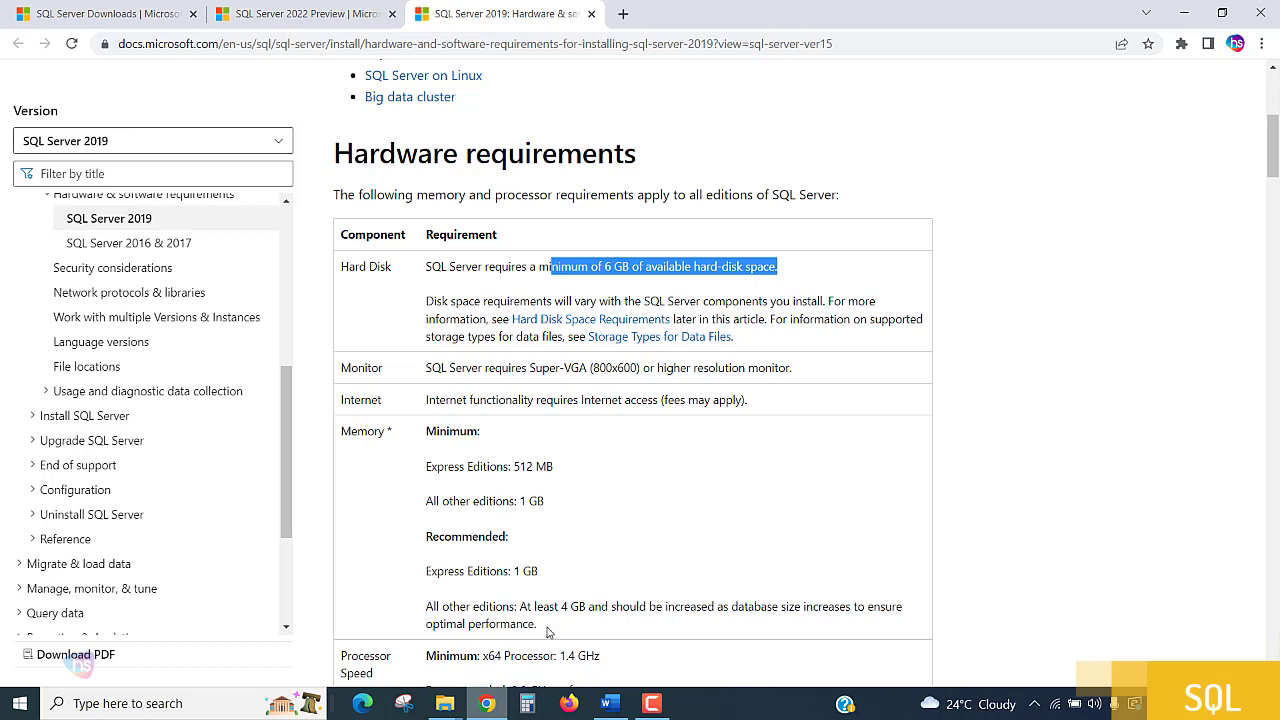
pyautogui.moveTo(560, 607); pyautogui.dragTo(781, 607)
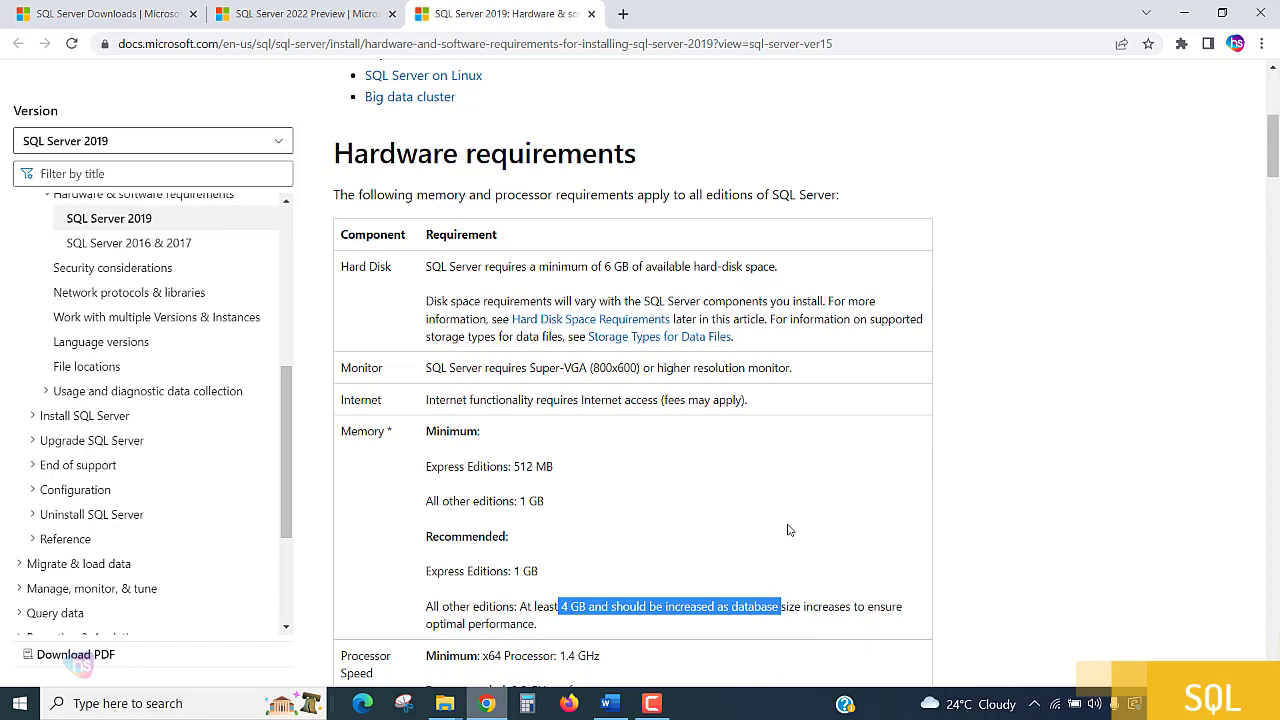
pyautogui.scroll(-3, 788, 530)
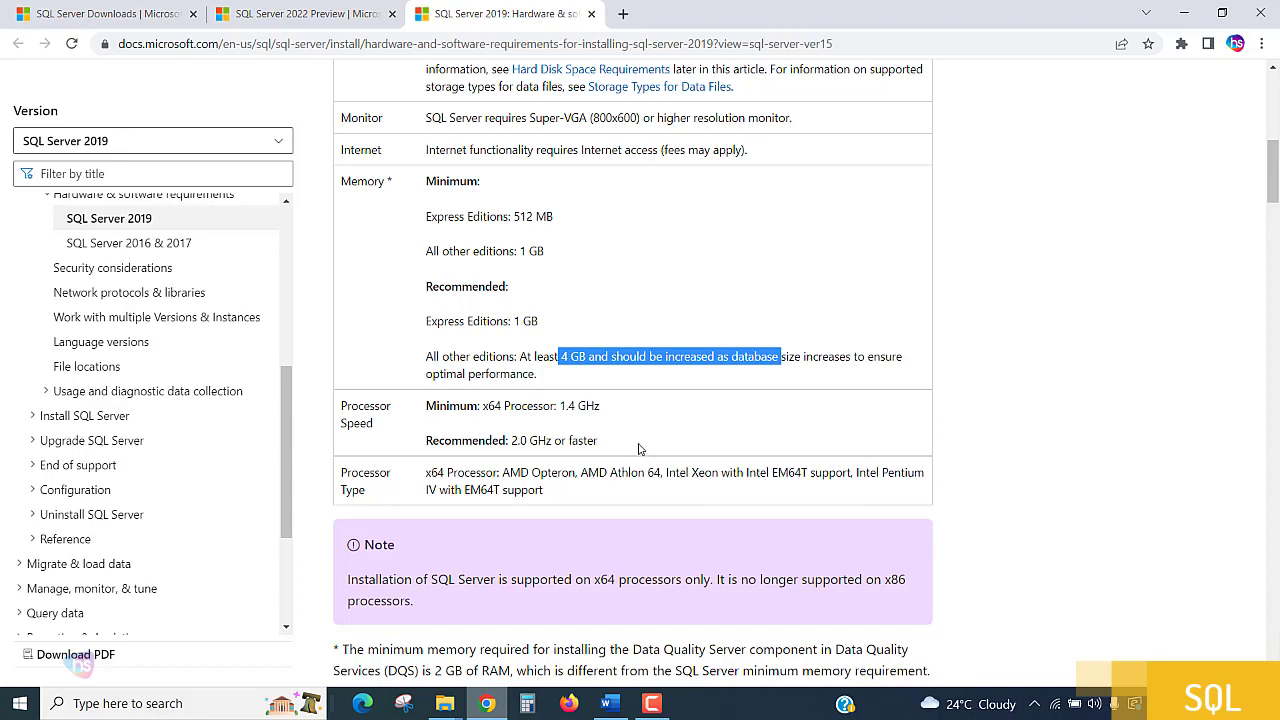
pyautogui.scroll(10, 650, 475)
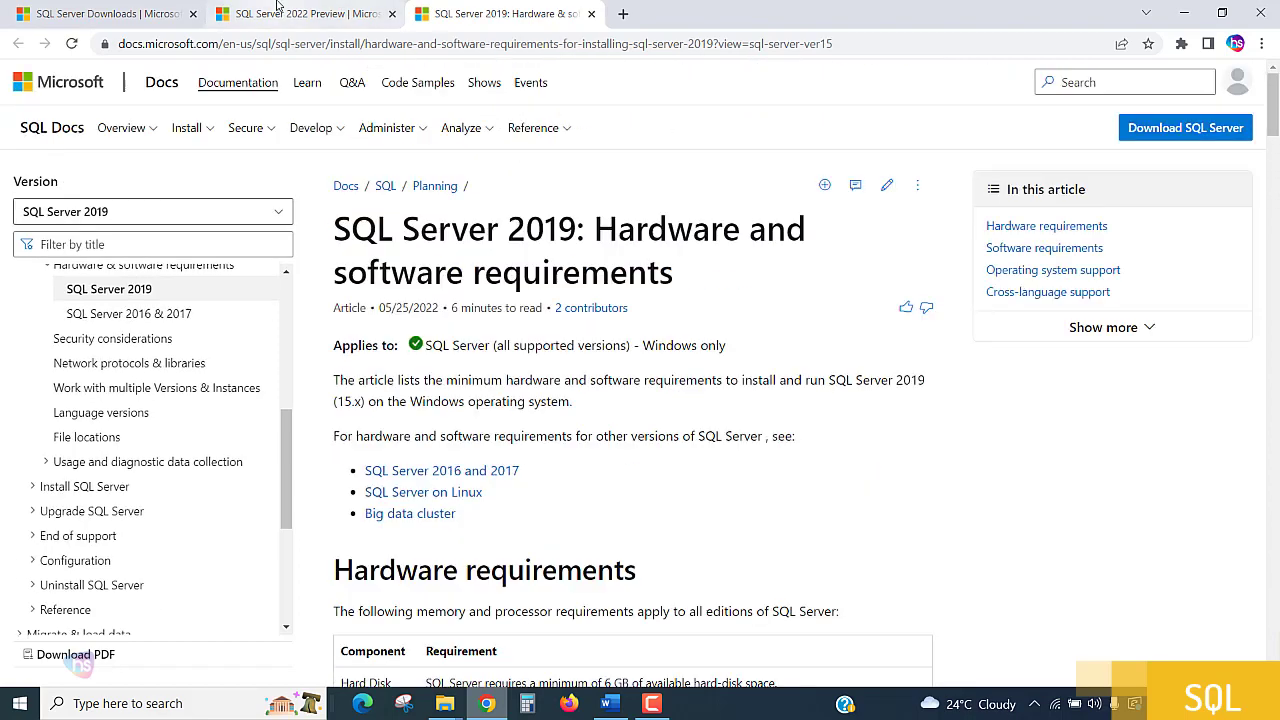
# Download the 64-bit EXE of SQL Server 2022 Preview and launch the downloaded SQL2022-SSEI-Eval.exe.
pyautogui.click(280, 8)
pyautogui.click(322, 340)
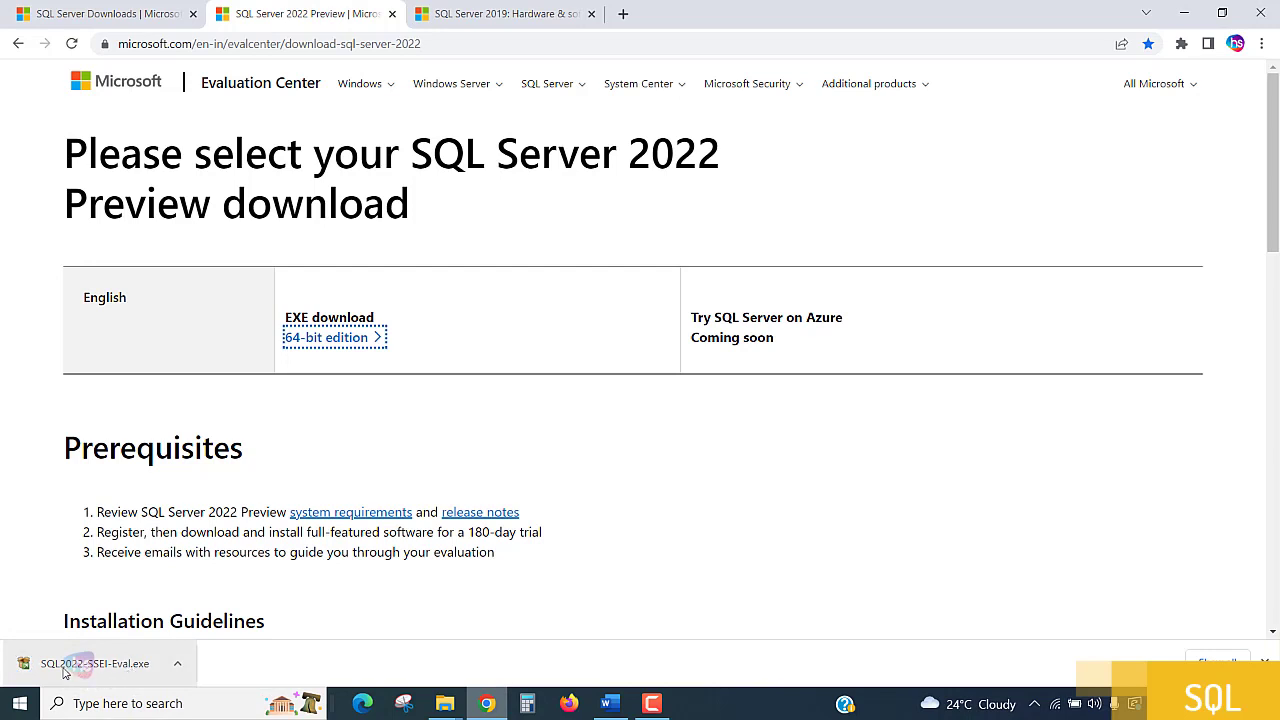
pyautogui.click(177, 663)
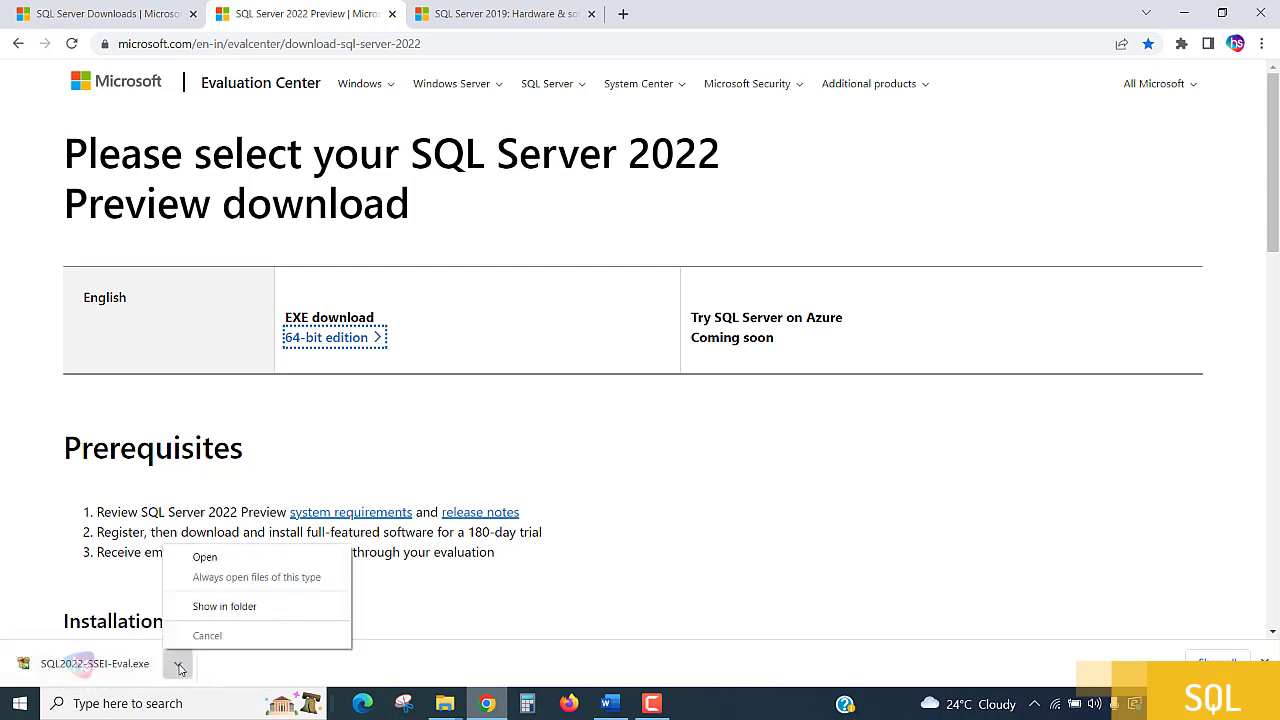
pyautogui.click(224, 560)
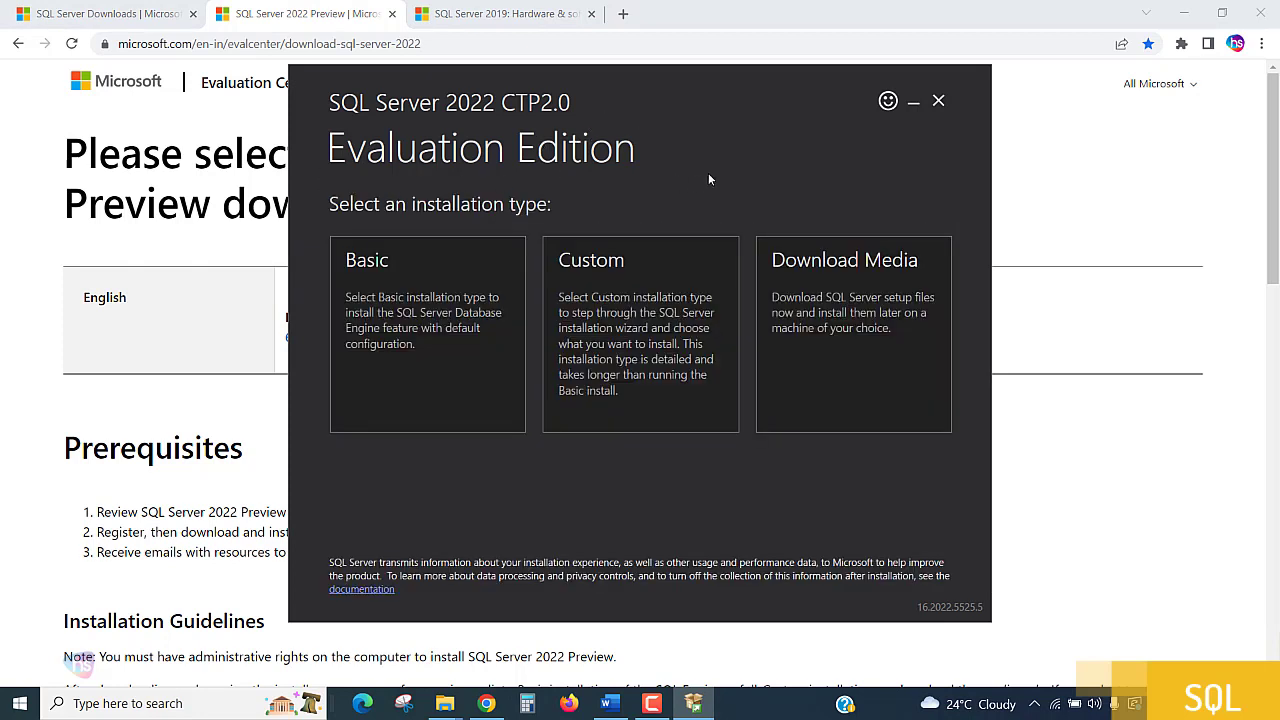
# Download the installation media as the CAB package to C:\Users\Admin\Downloads and open the download folder.
pyautogui.click(851, 357)
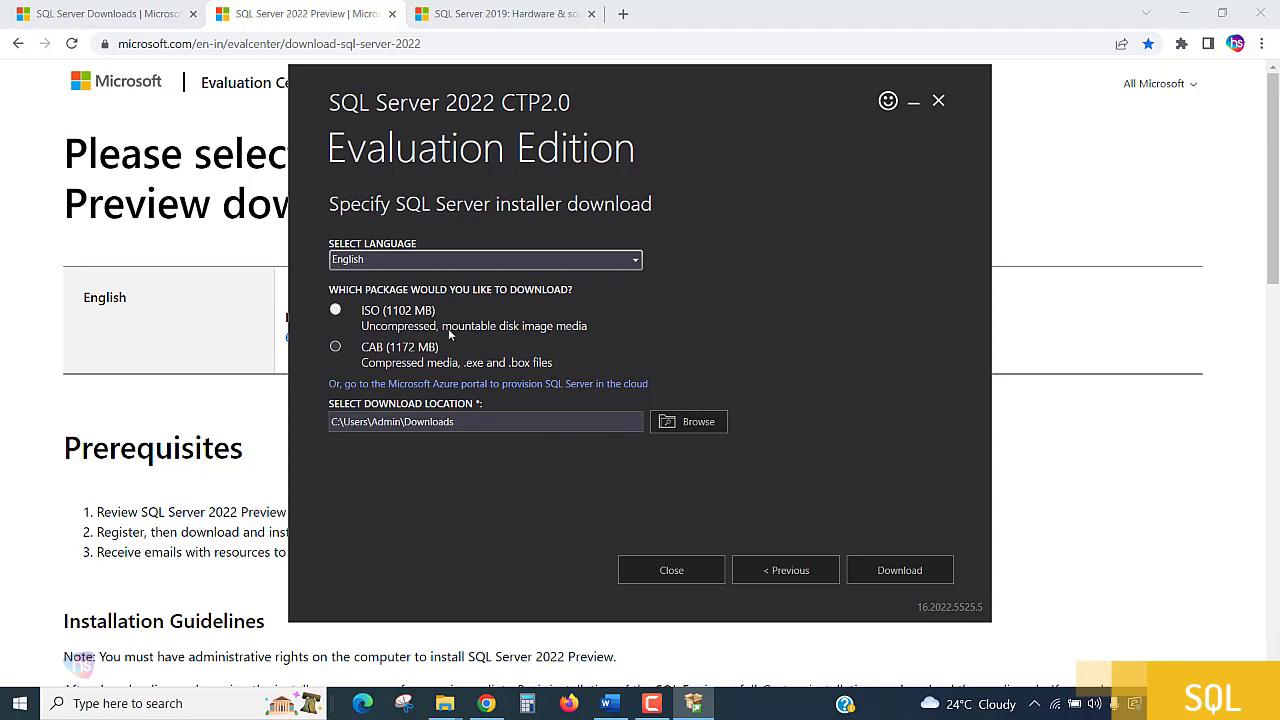
pyautogui.click(380, 354)
pyautogui.click(486, 424)
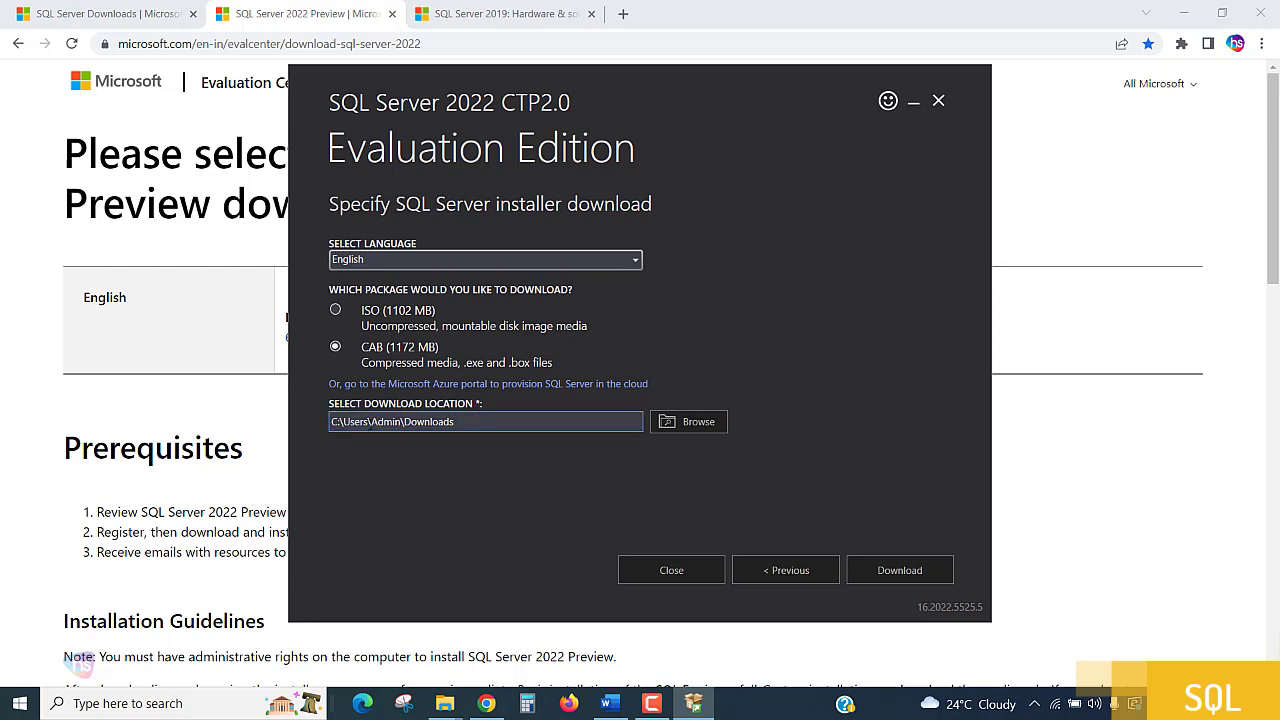
pyautogui.moveTo(474, 423); pyautogui.dragTo(250, 425)
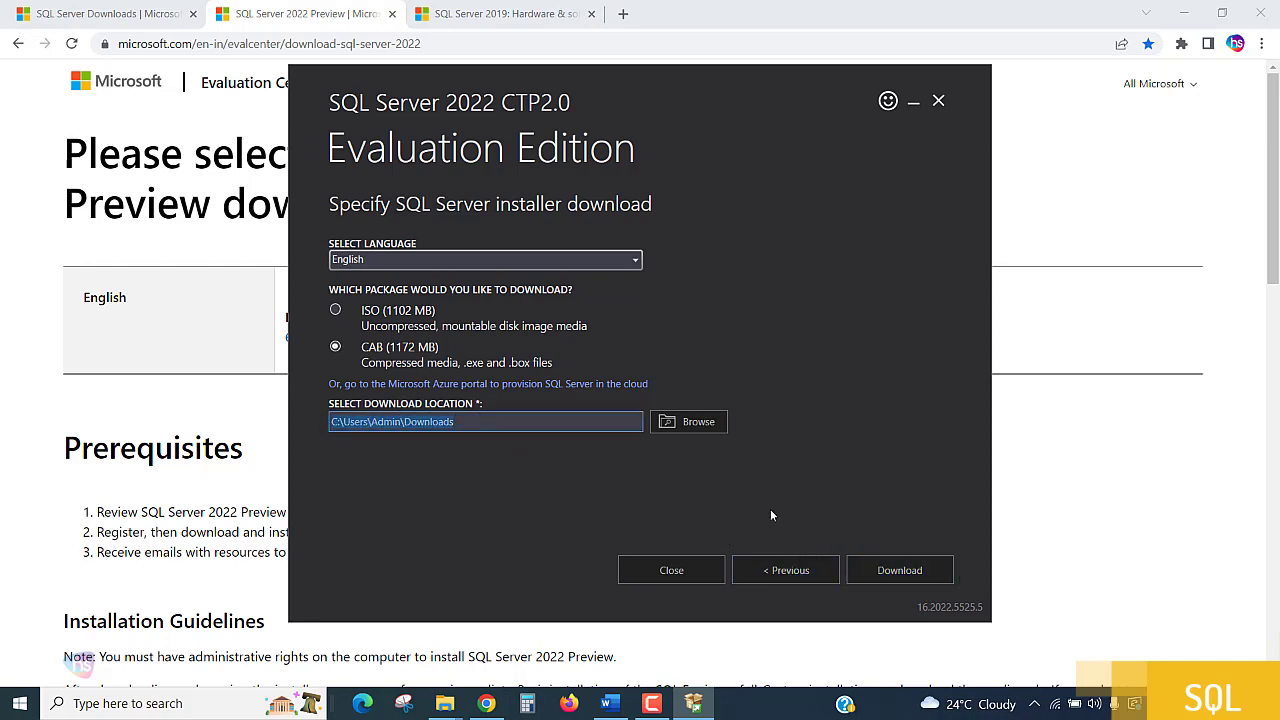
pyautogui.click(578, 424)
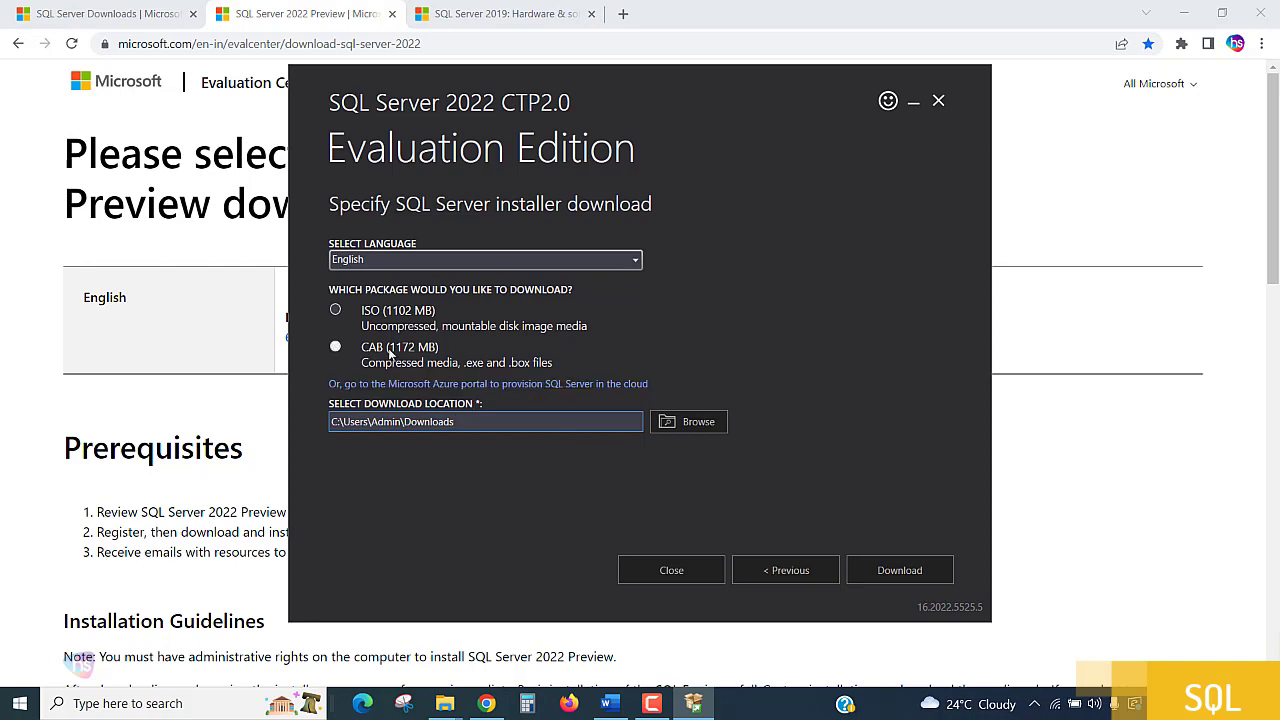
pyautogui.click(904, 573)
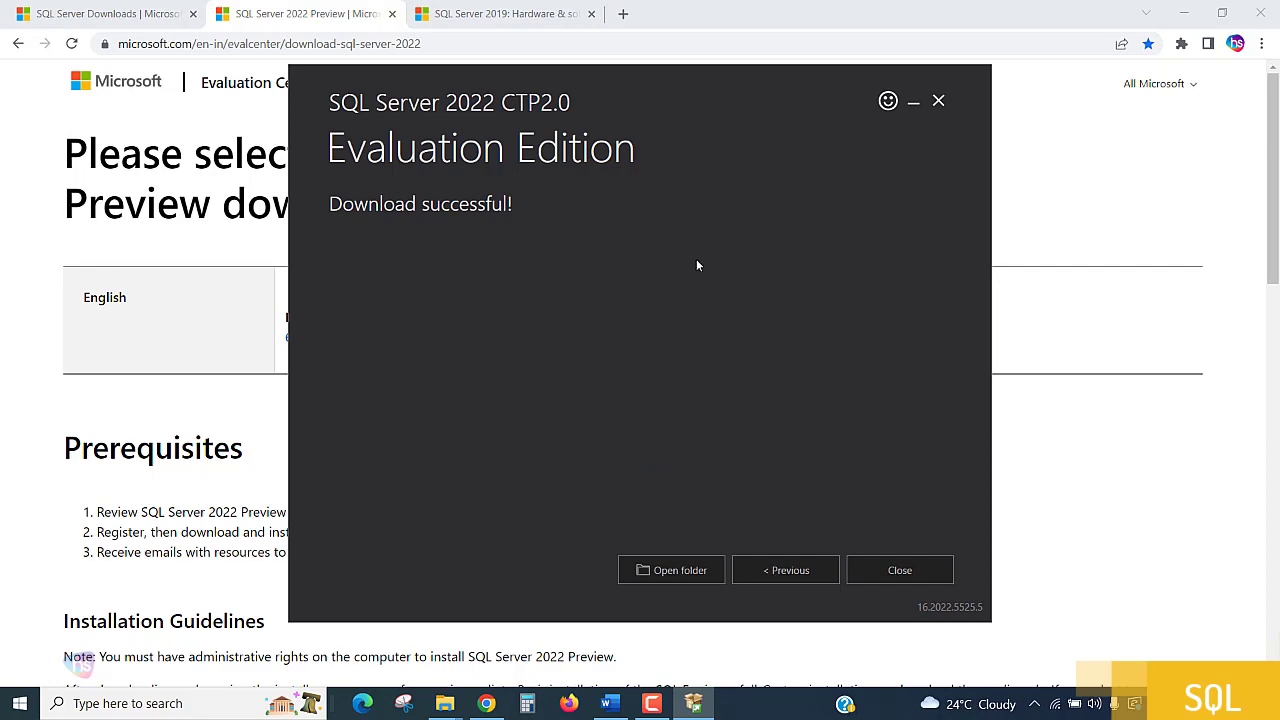
pyautogui.click(686, 572)
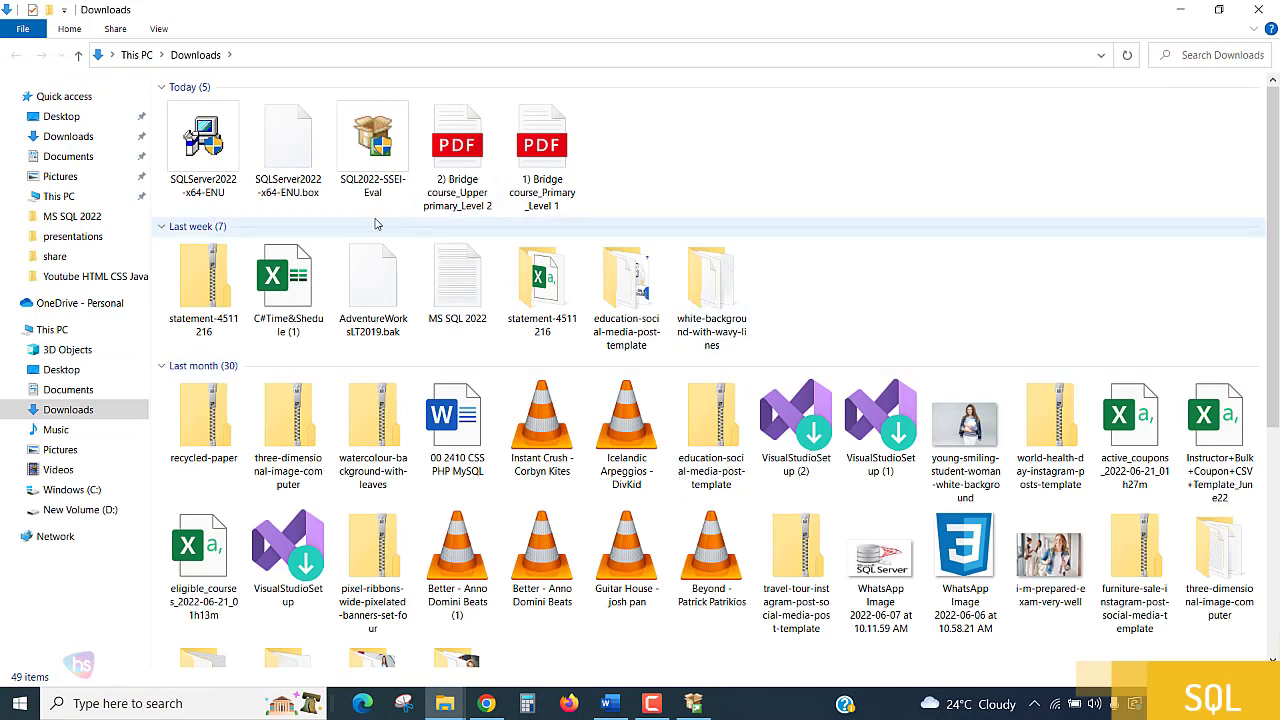
pyautogui.moveTo(376, 201)
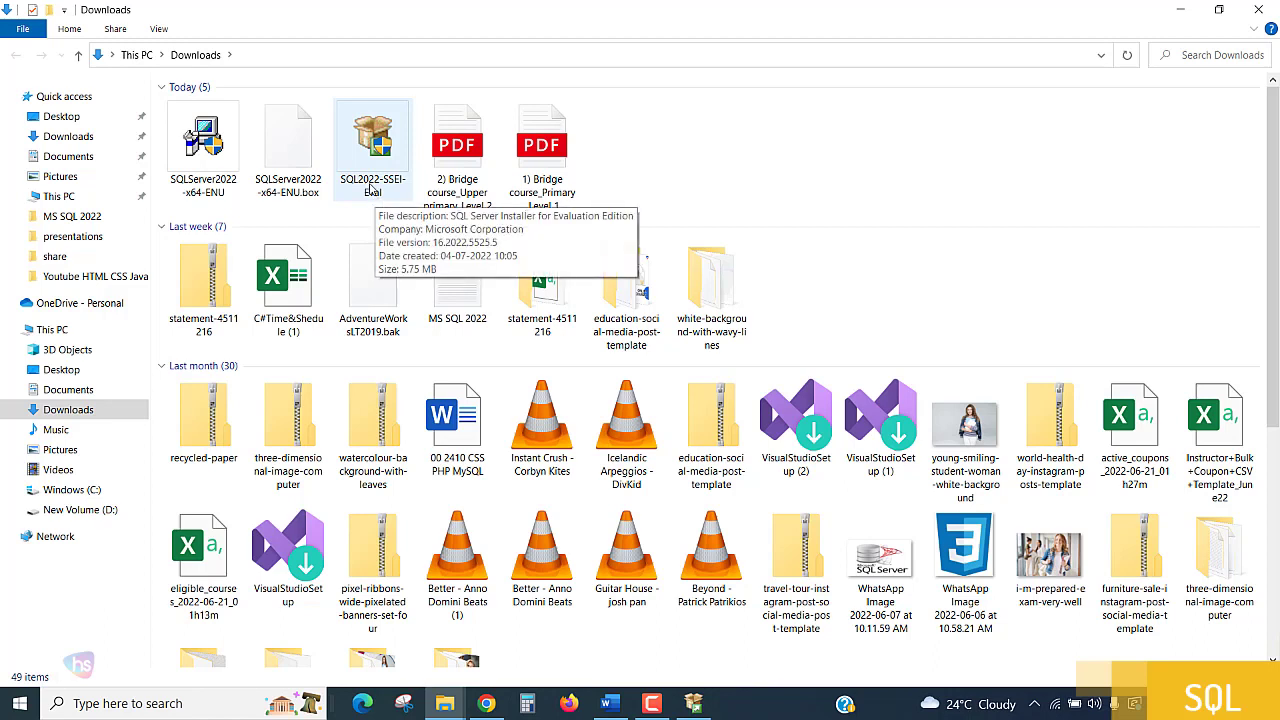
# Refresh the Downloads folder, run SQLServer2022-x64-ENU and extract its files to C:\Users\Admin\Downloads\SQLServer2022-x64-ENU.
pyautogui.rightClick(781, 163)
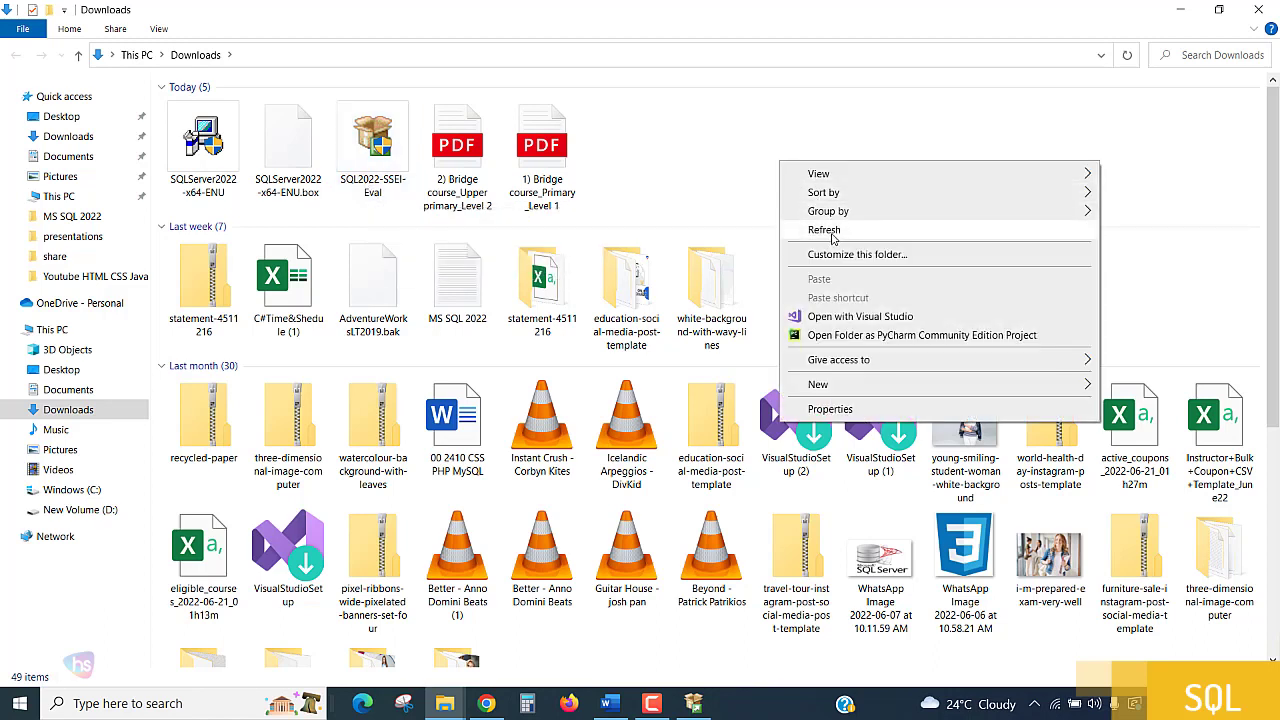
pyautogui.click(832, 232)
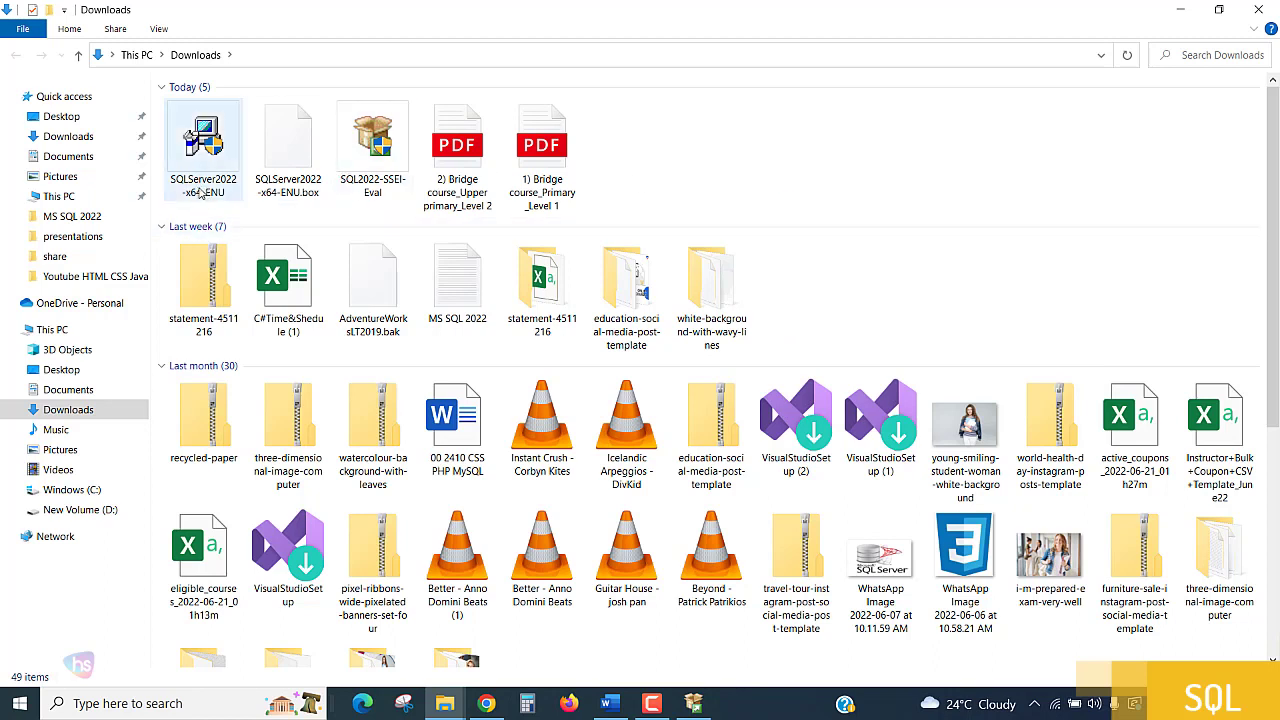
pyautogui.moveTo(201, 193)
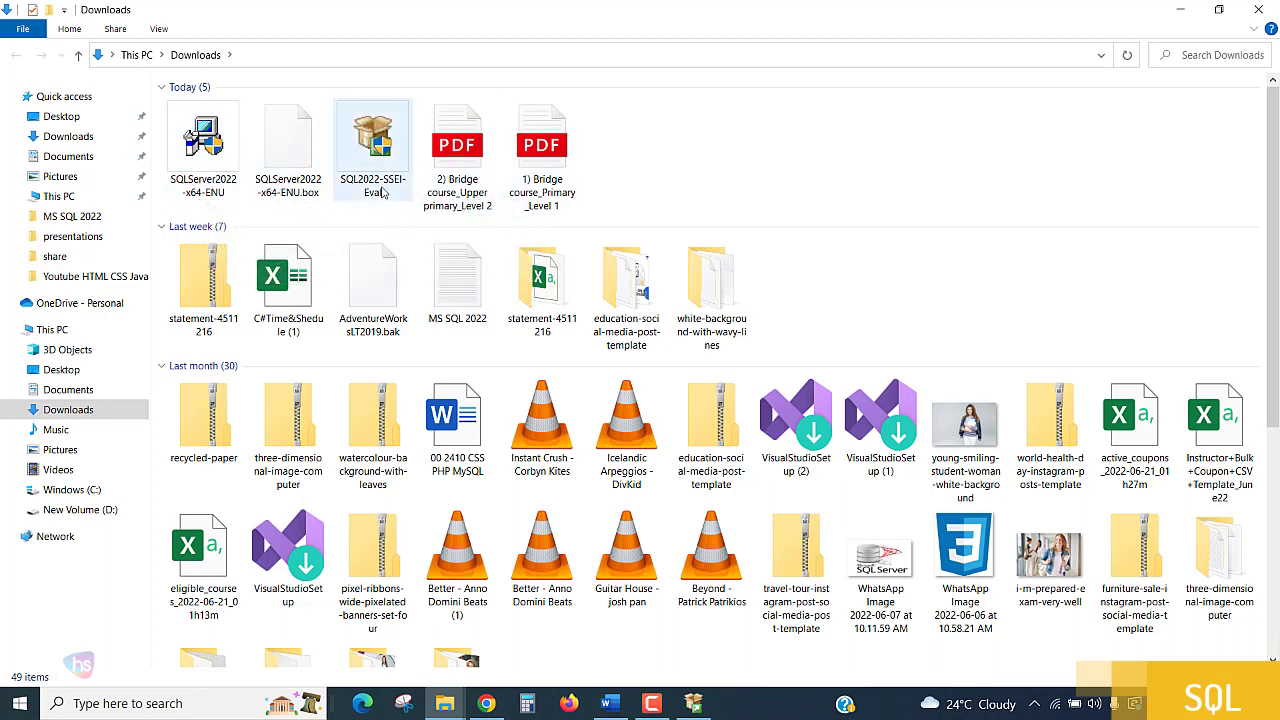
pyautogui.moveTo(383, 193)
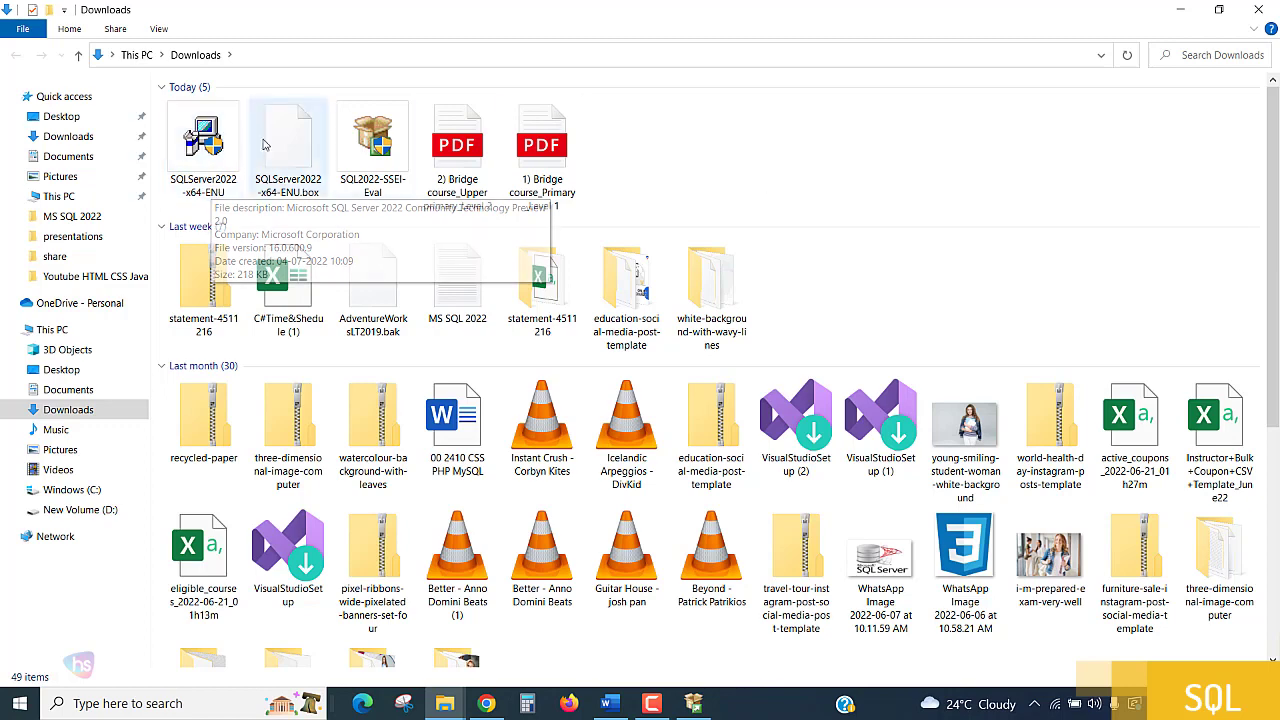
pyautogui.click(211, 190)
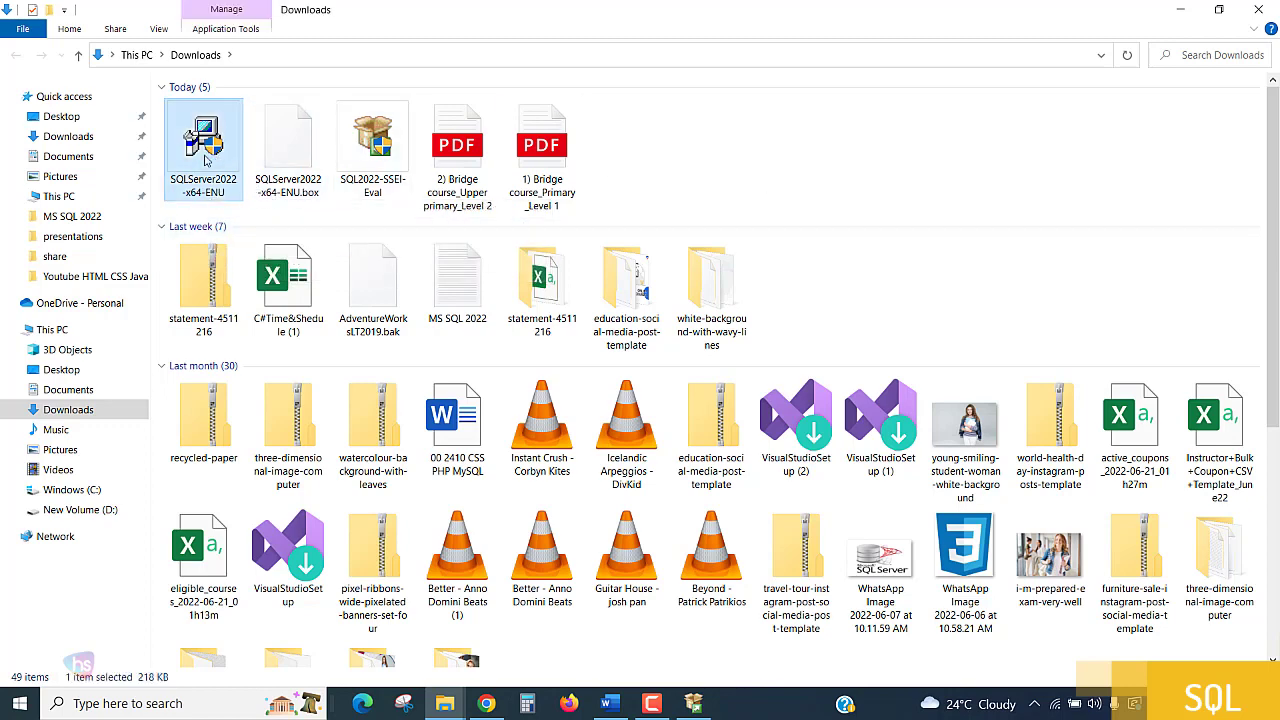
pyautogui.rightClick(205, 158)
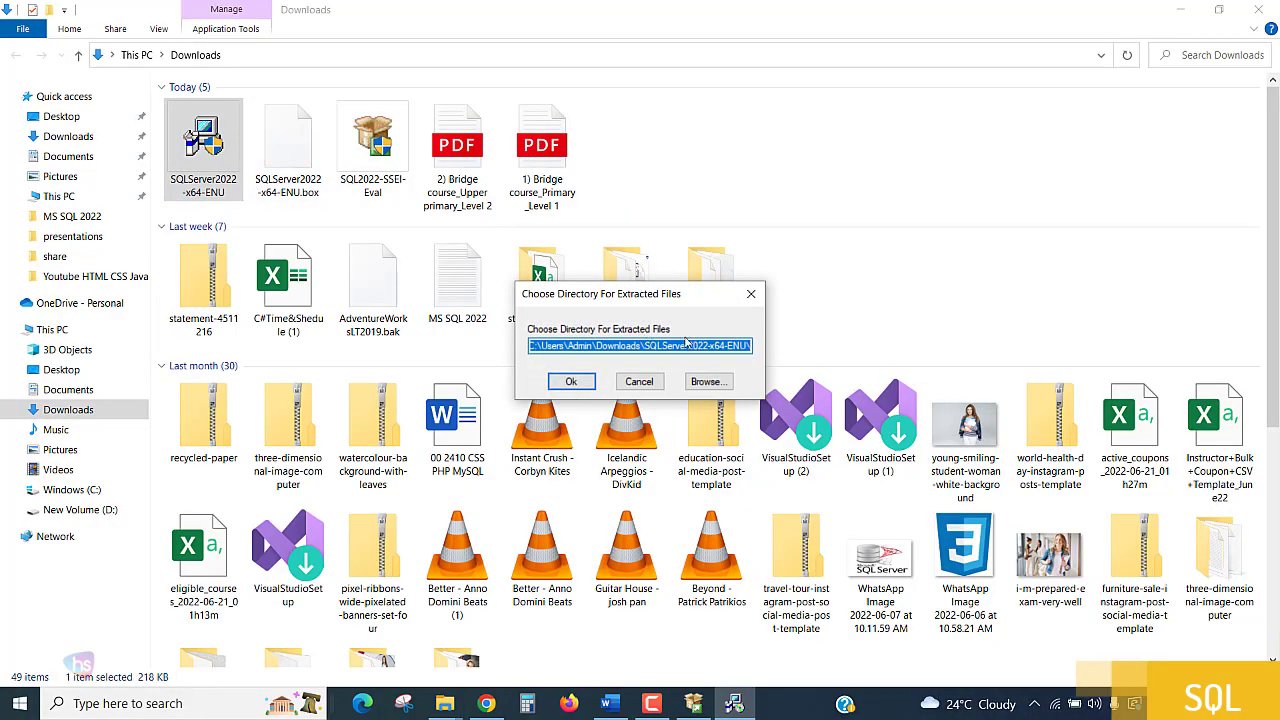
pyautogui.click(578, 383)
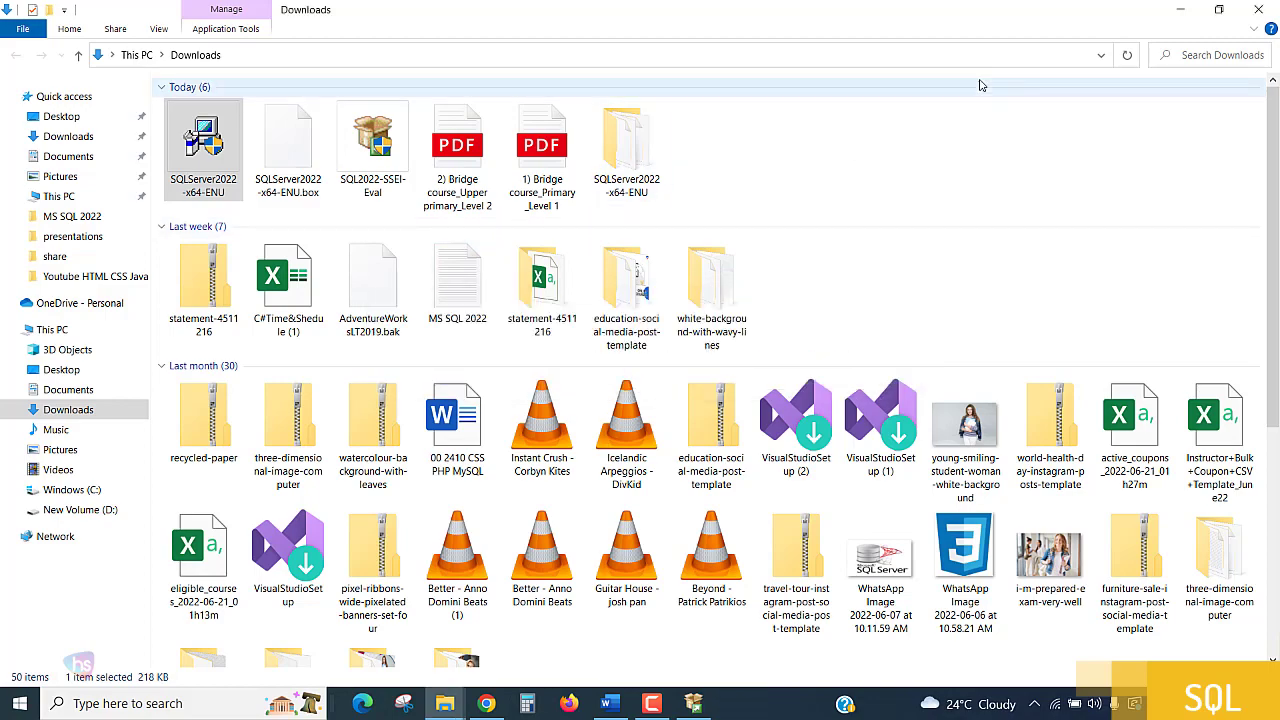
# Exit the Evaluation Edition downloader and minimise the Downloads folder and browser, keeping only the SQL Server Installation Center open on the desktop.
pyautogui.click(1180, 10)
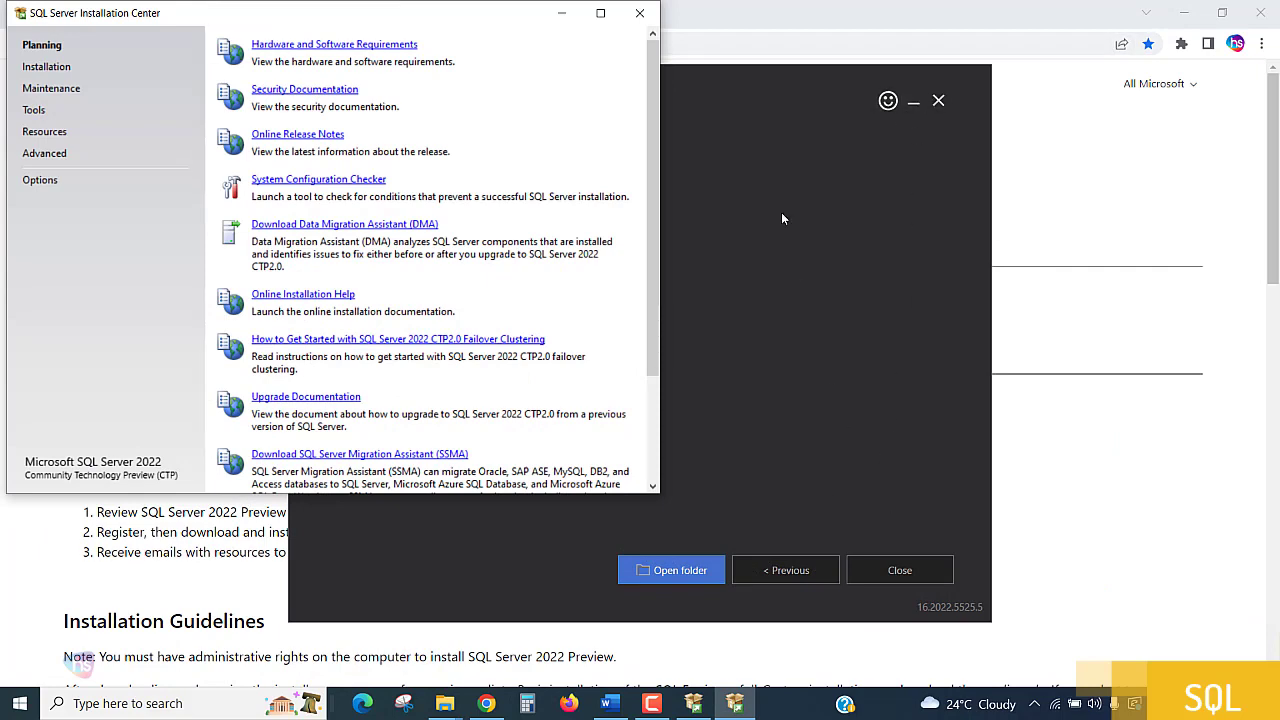
pyautogui.click(775, 96)
pyautogui.click(900, 570)
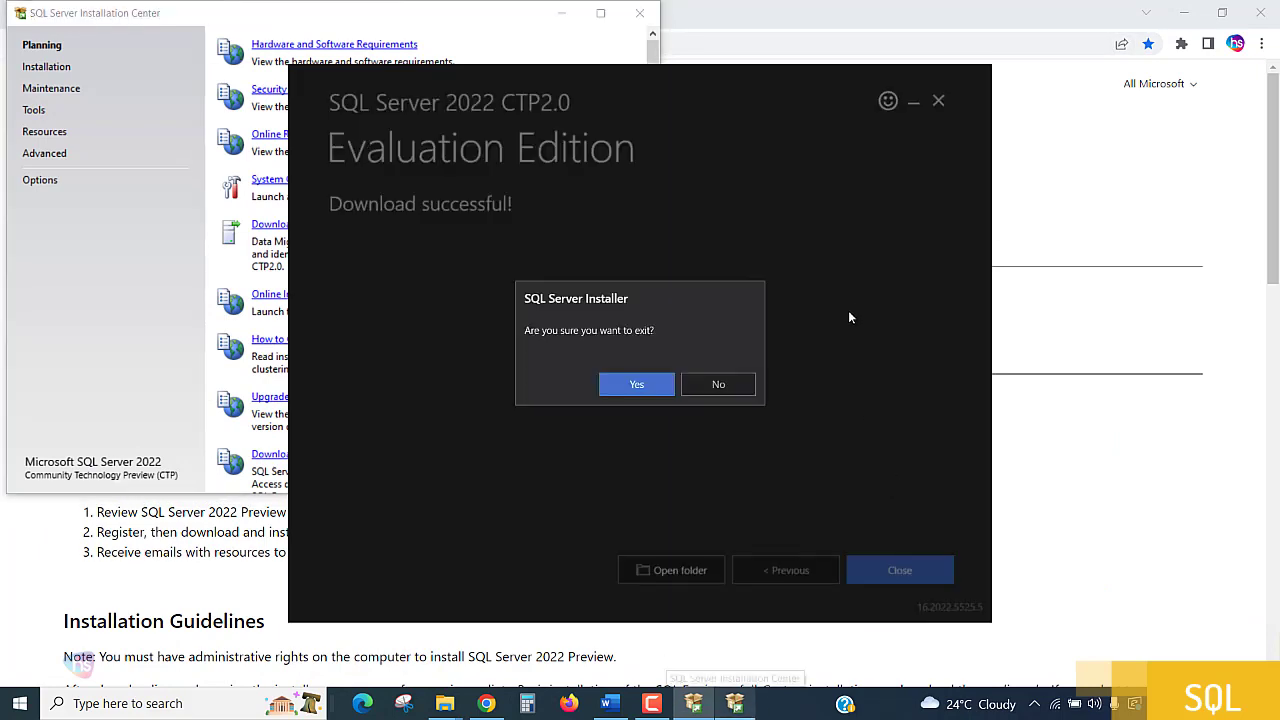
pyautogui.click(651, 392)
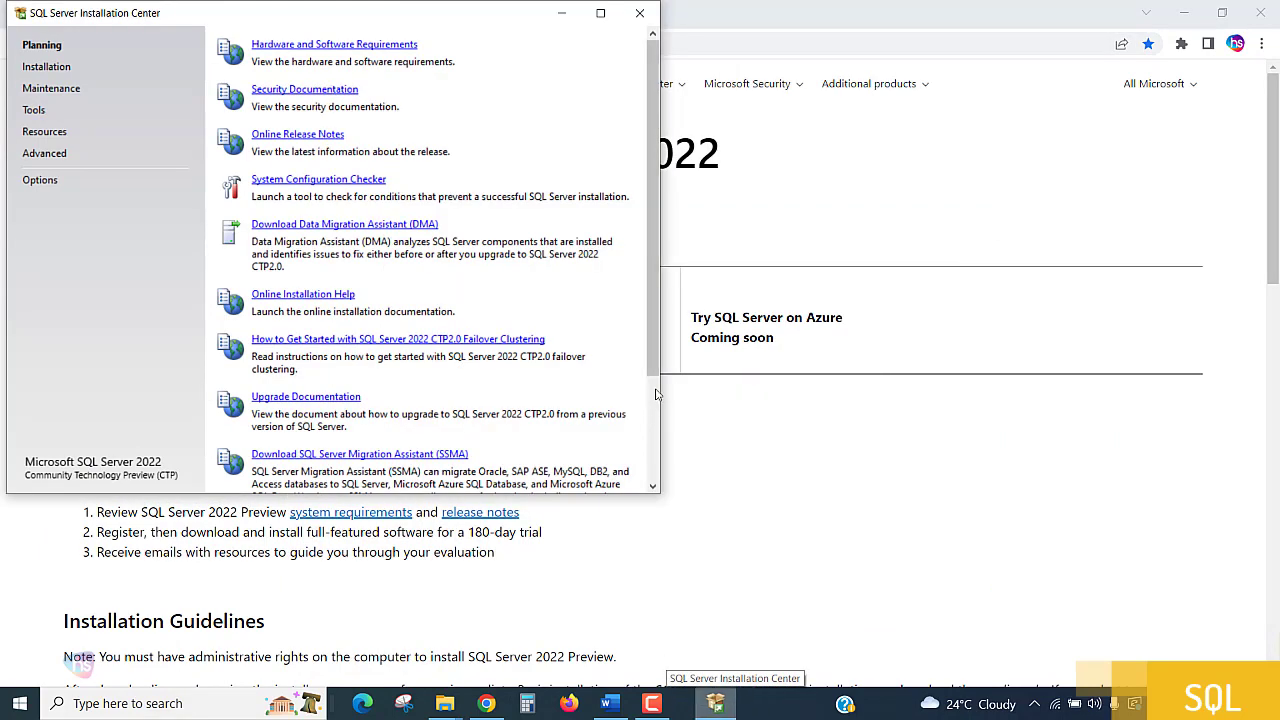
pyautogui.moveTo(454, 20); pyautogui.dragTo(766, 67)
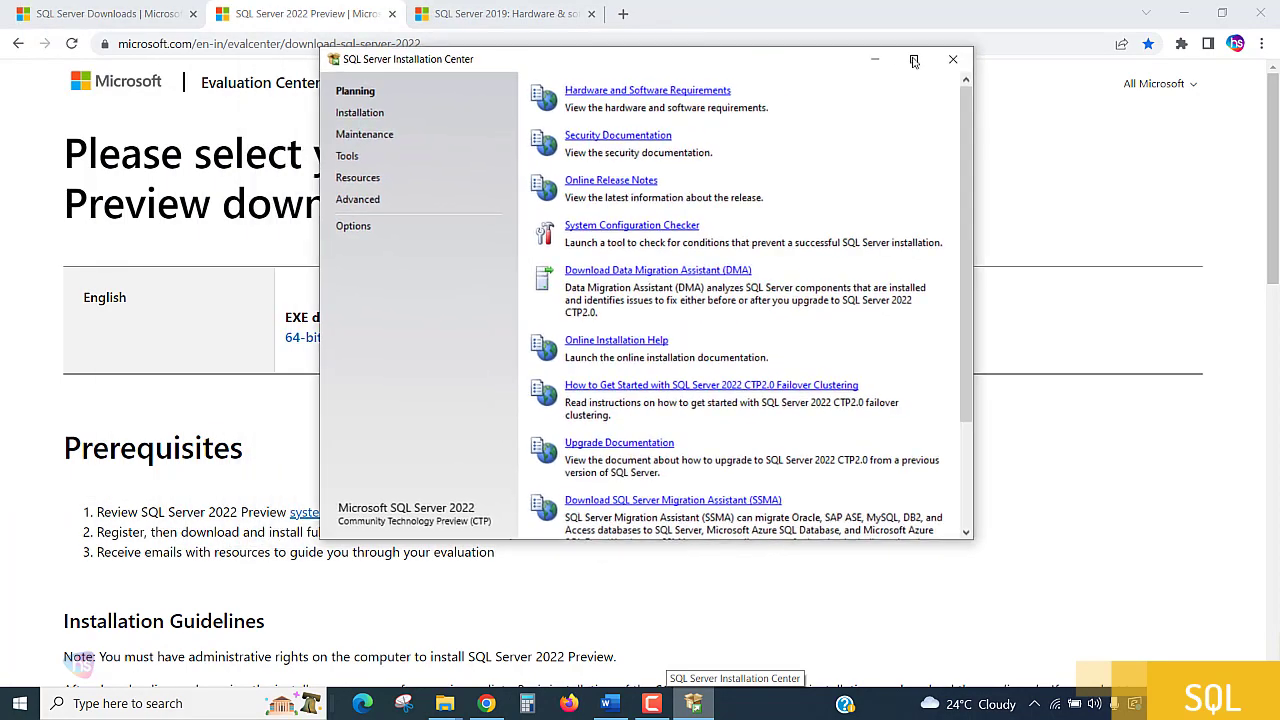
pyautogui.click(1183, 13)
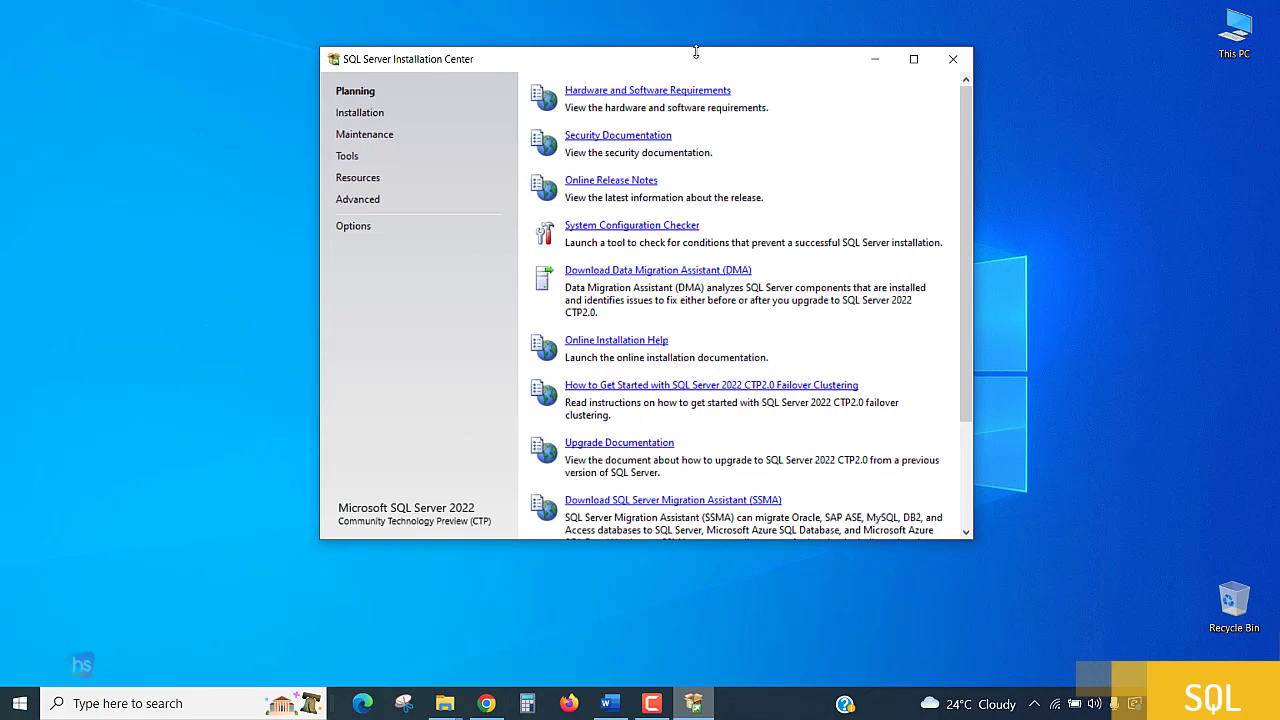
# Start a new SQL Server stand-alone installation and choose the free Express edition for activation.
pyautogui.click(361, 116)
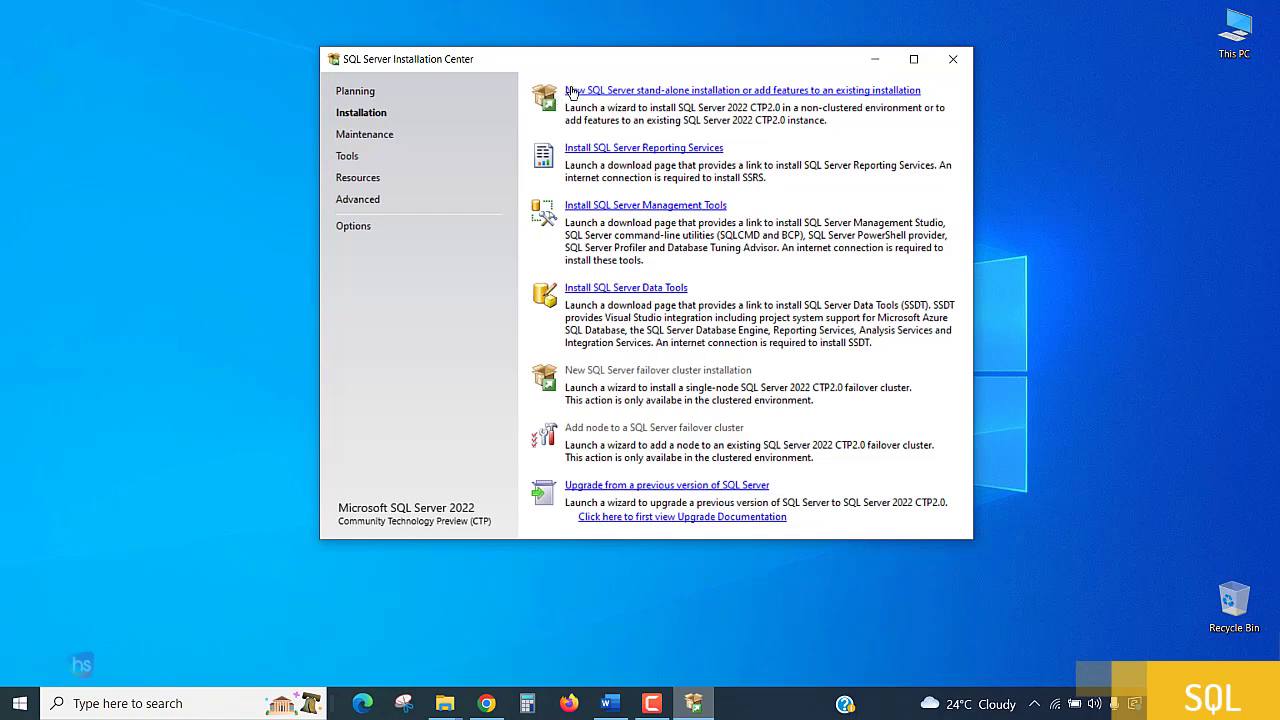
pyautogui.click(647, 91)
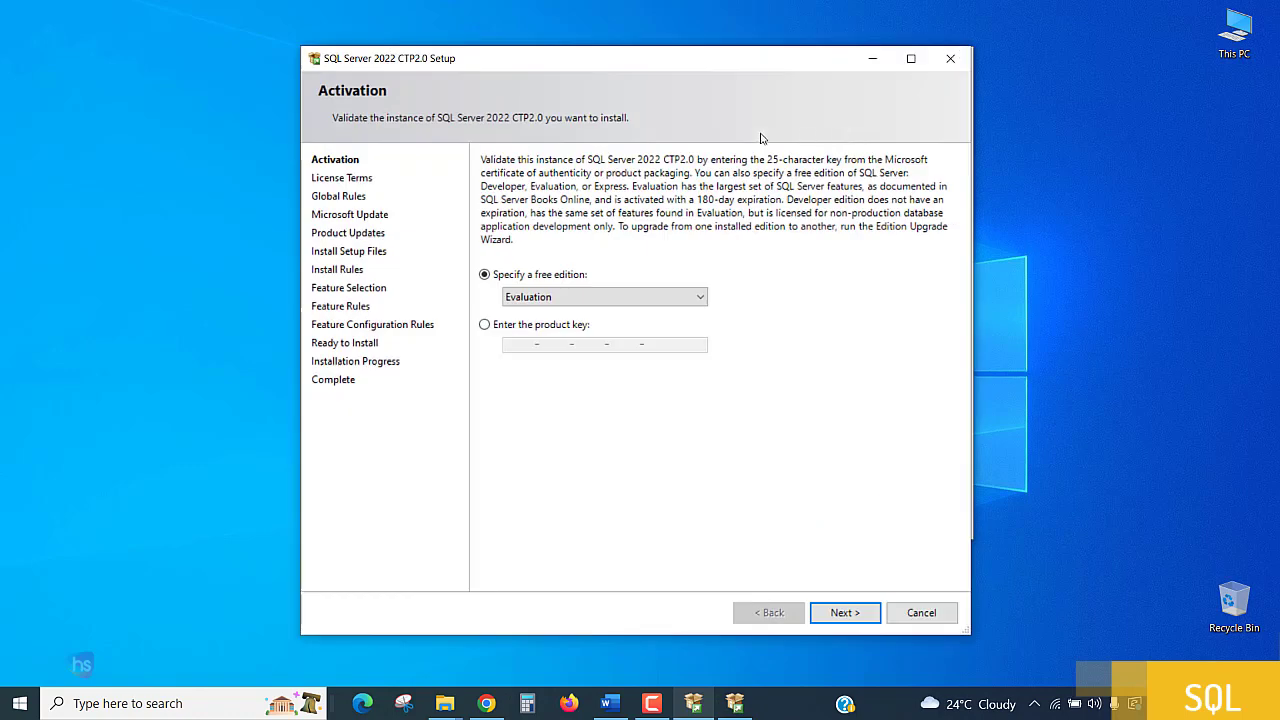
pyautogui.click(700, 298)
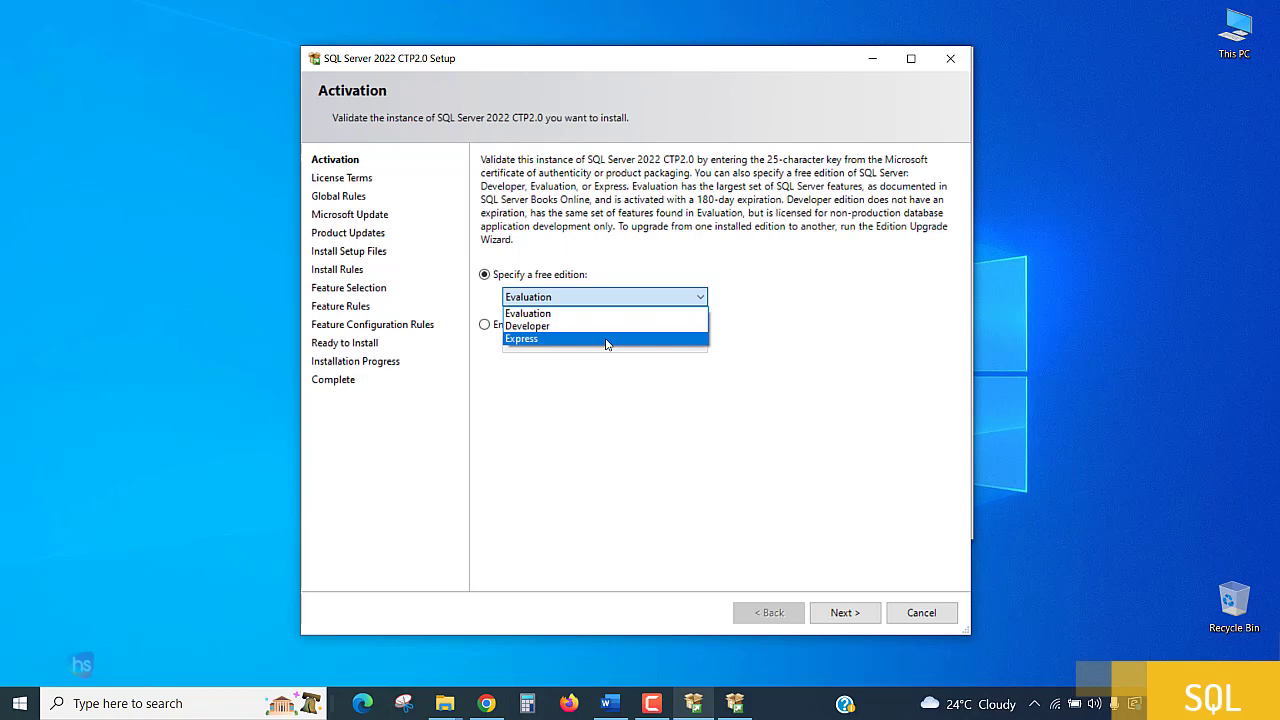
pyautogui.click(804, 279)
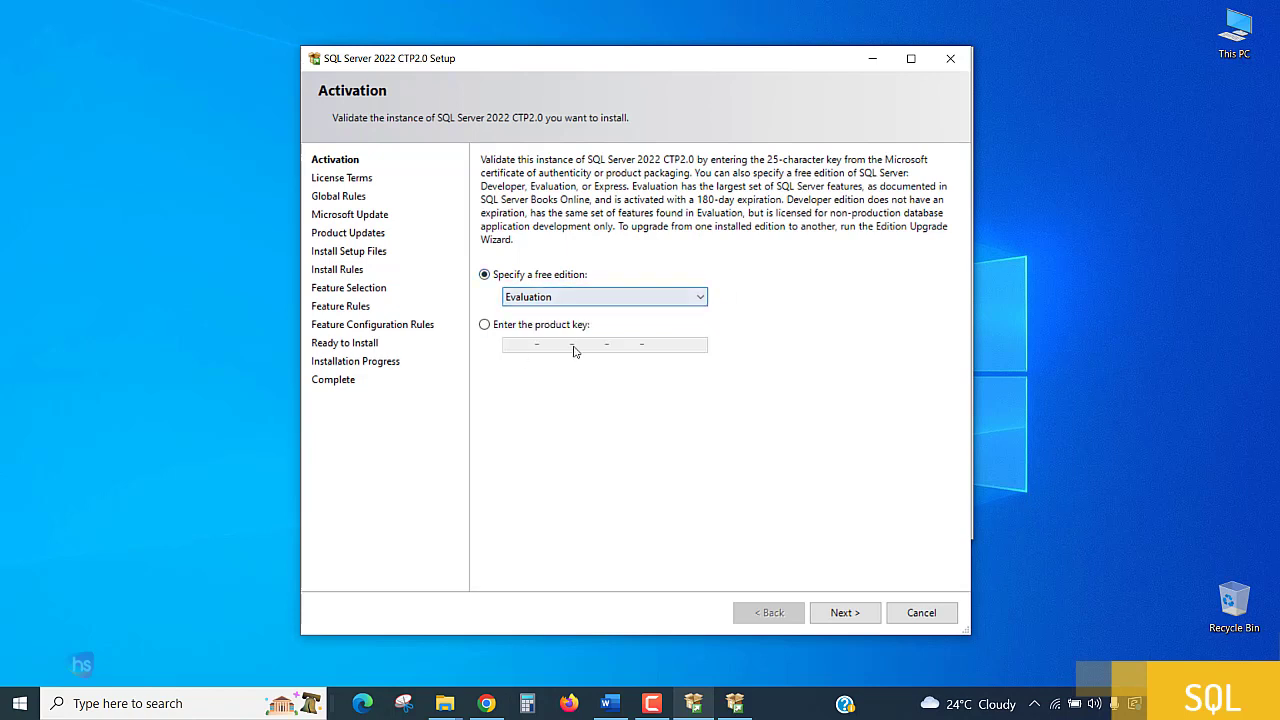
pyautogui.click(588, 297)
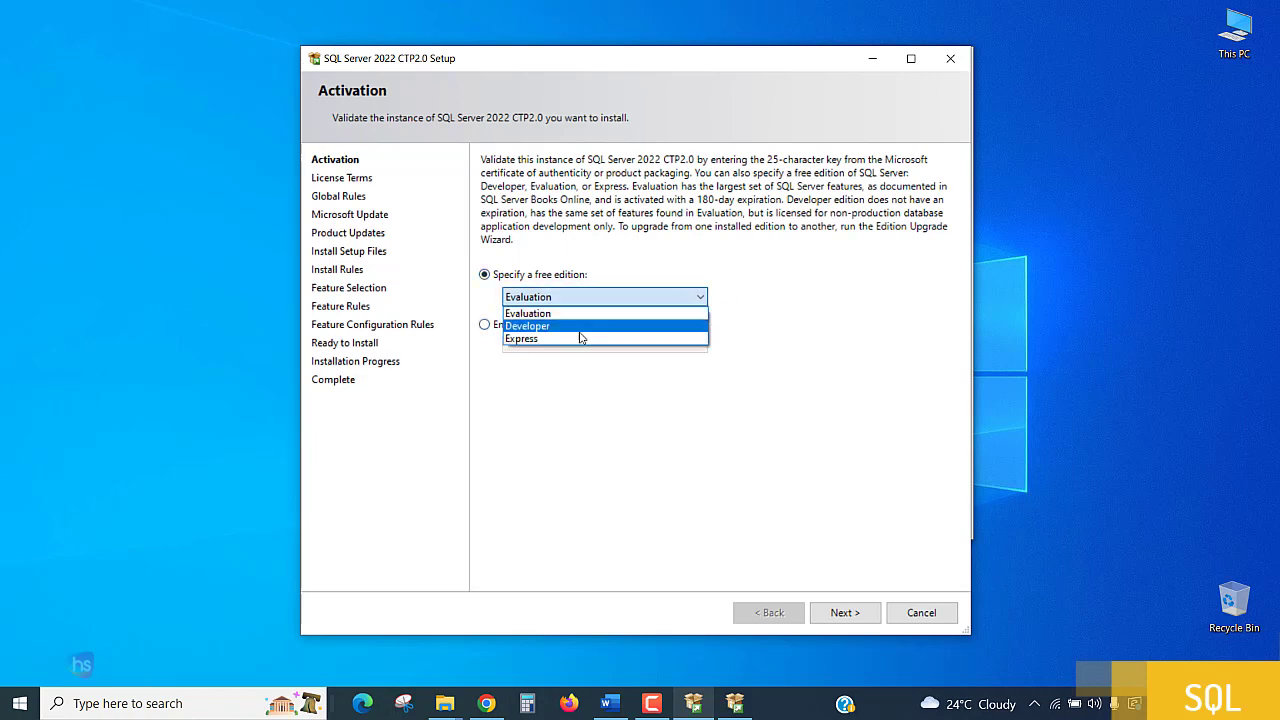
pyautogui.click(555, 340)
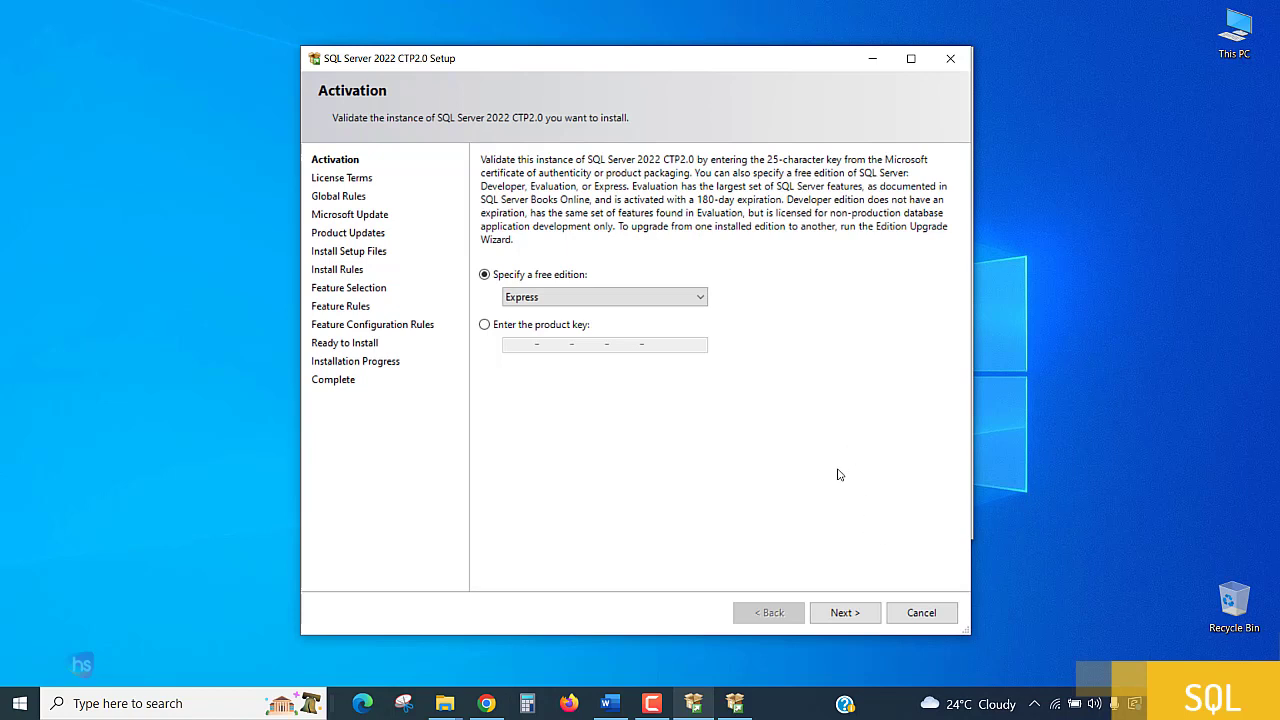
pyautogui.click(848, 610)
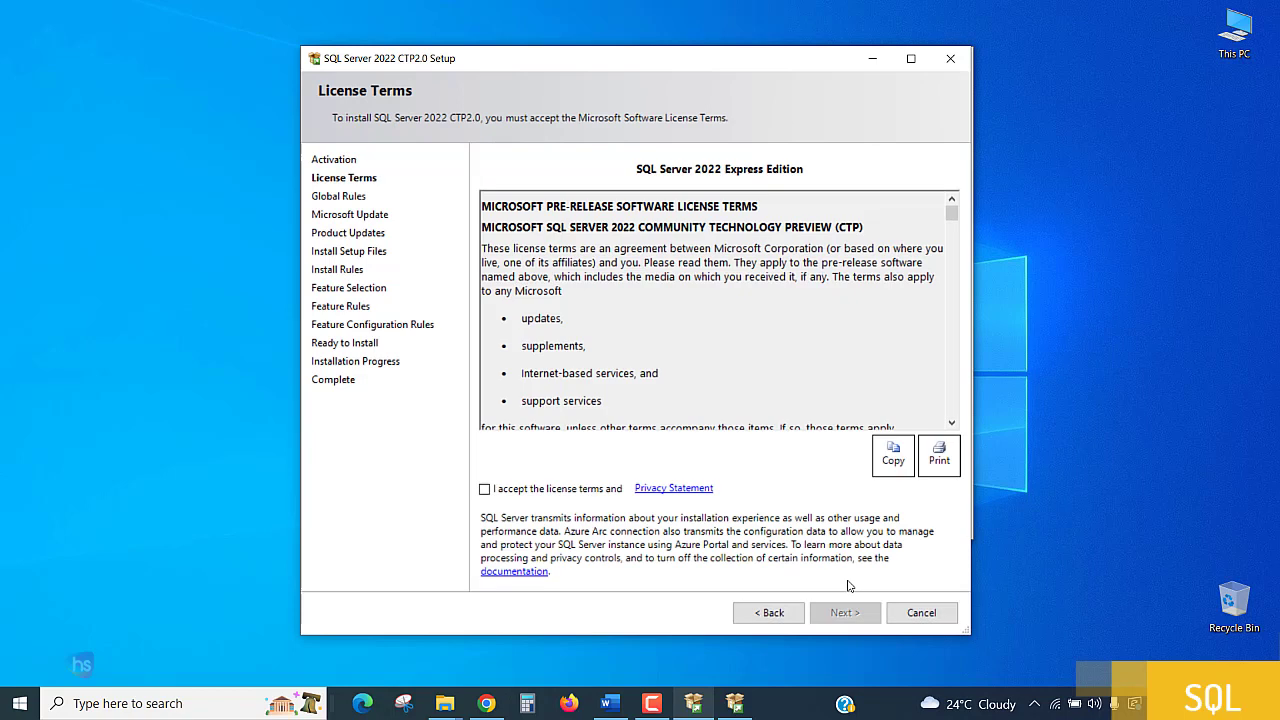
# Accept the license terms and proceed through Microsoft Update and Install Rules to the feature selection, without enabling update checks.
pyautogui.click(485, 489)
pyautogui.click(852, 614)
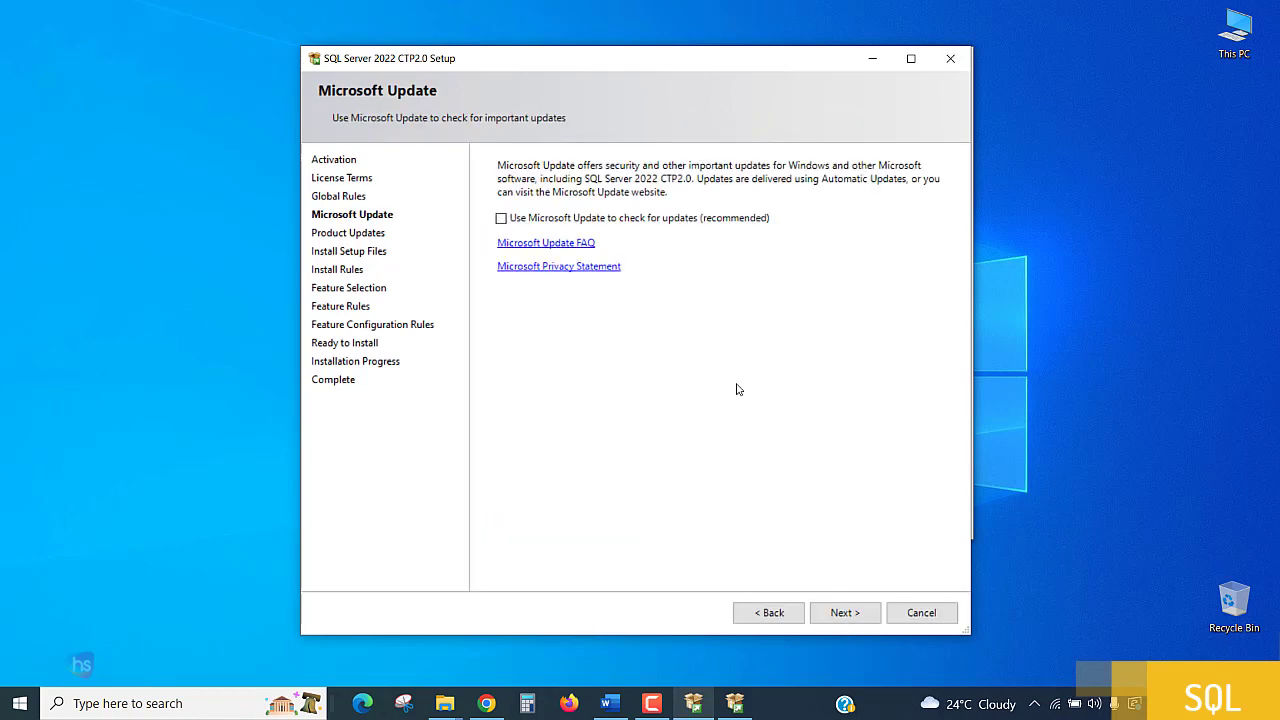
pyautogui.click(845, 614)
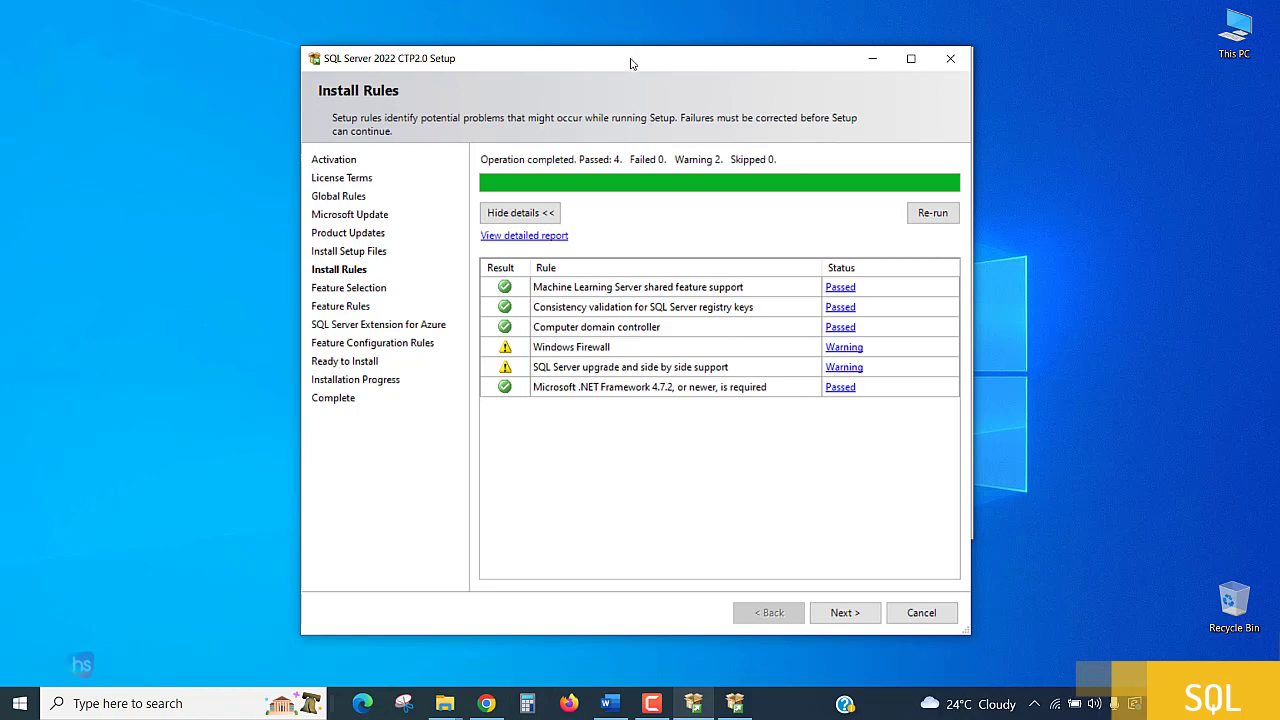
pyautogui.moveTo(630, 63); pyautogui.dragTo(634, 19)
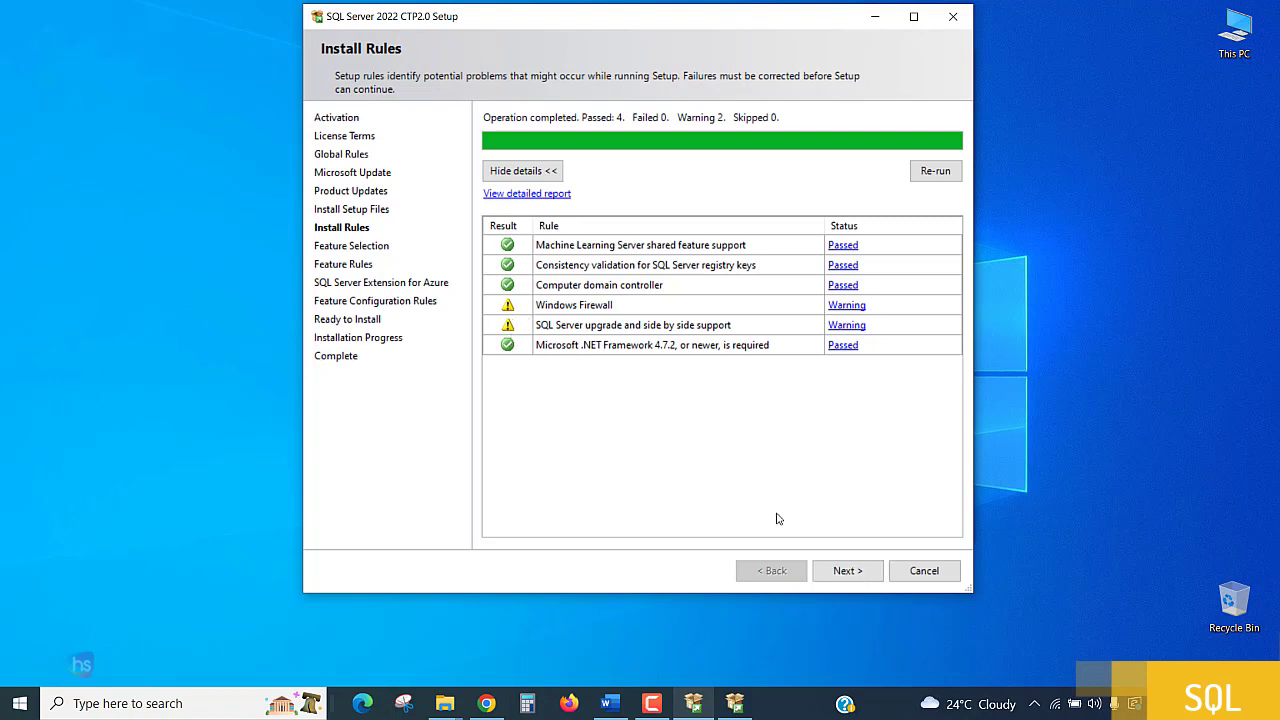
pyautogui.click(856, 576)
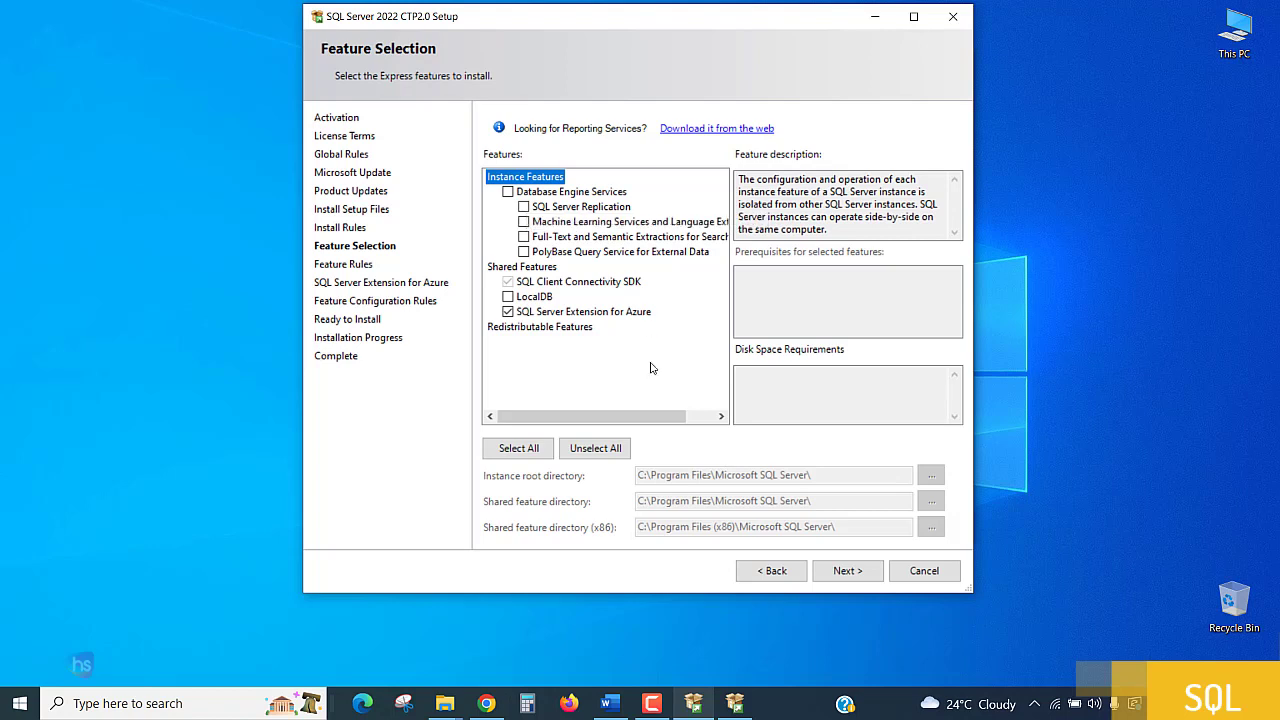
# Select Database Engine Services and LocalDB, exclude SQL Server Extension for Azure, and continue to the instance configuration.
pyautogui.click(508, 192)
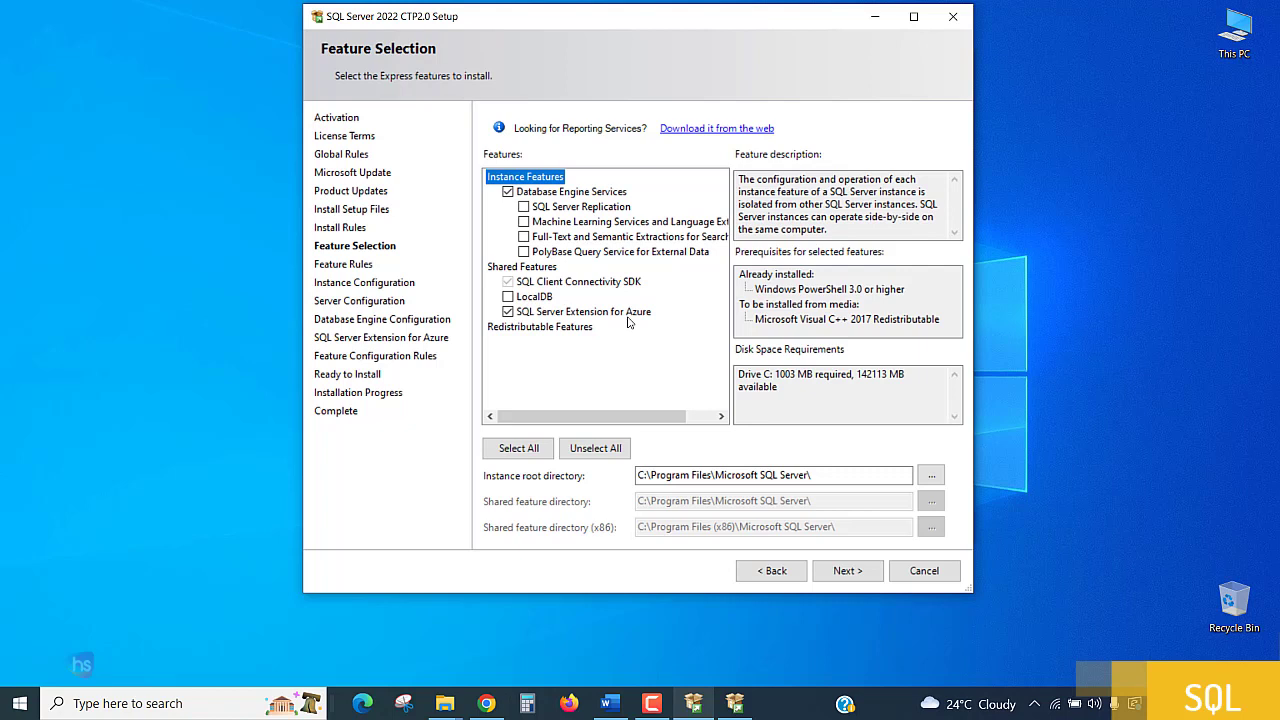
pyautogui.click(509, 312)
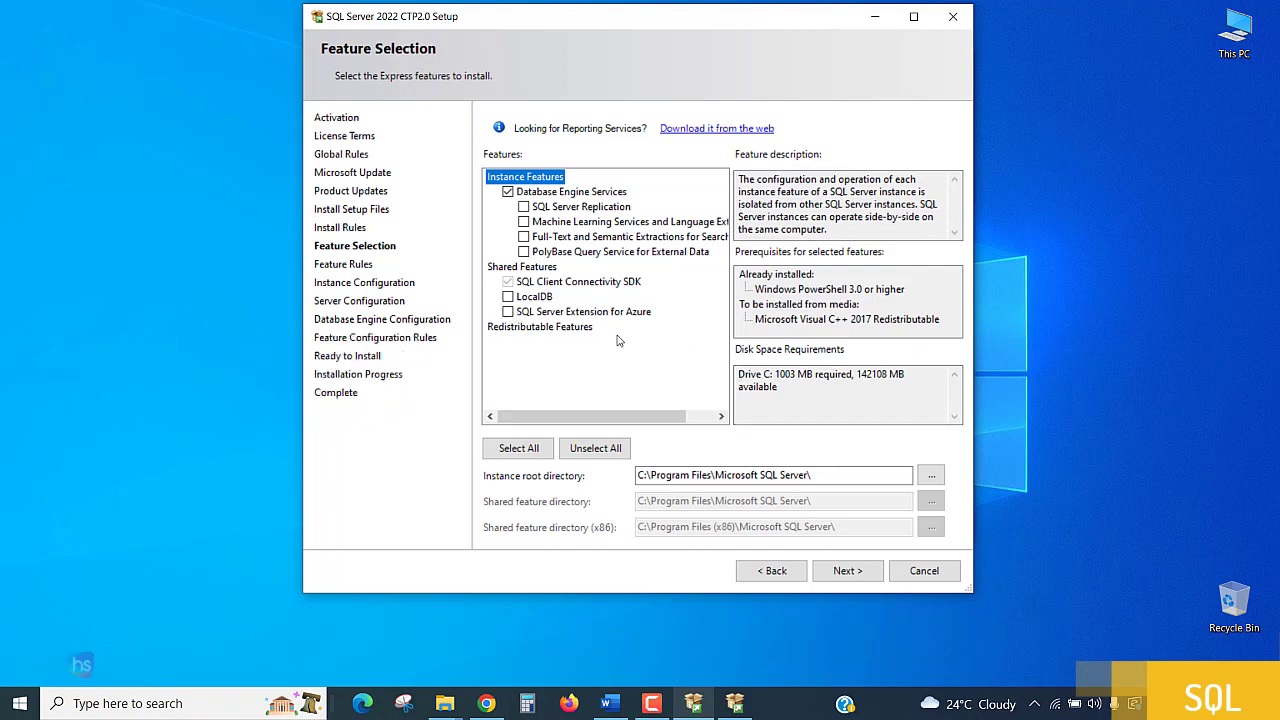
pyautogui.click(508, 297)
pyautogui.click(847, 571)
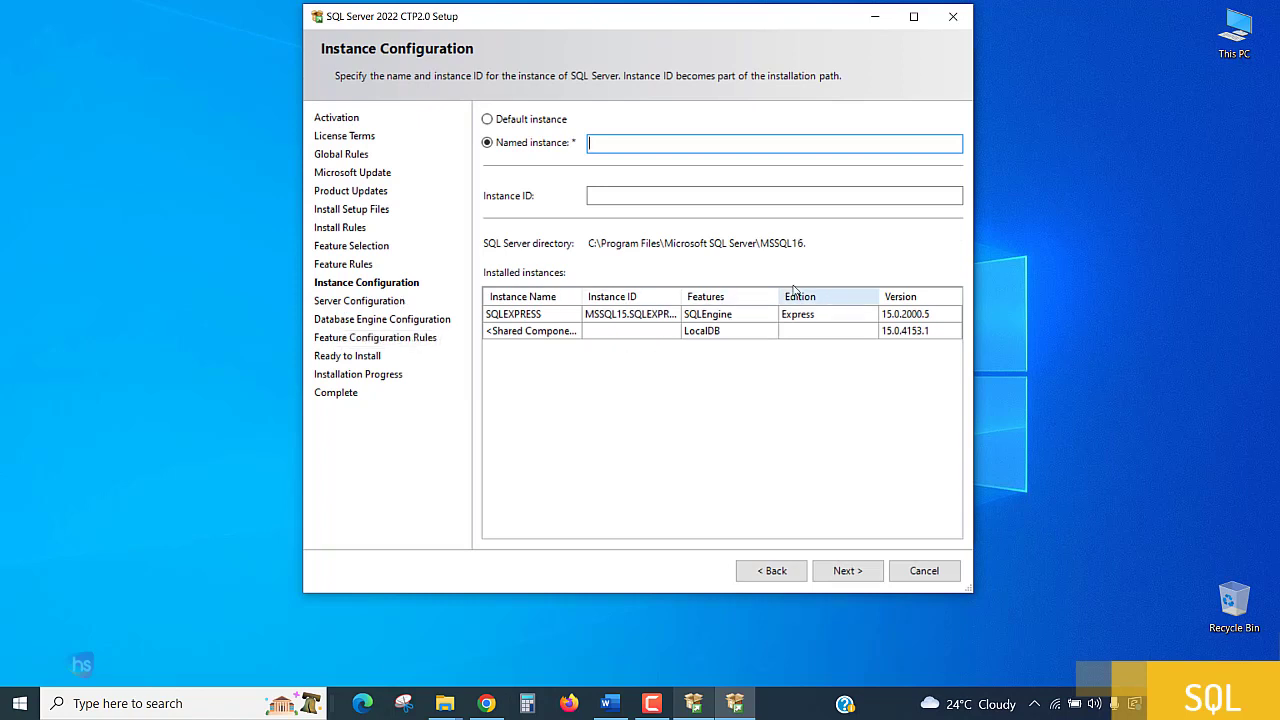
# Choose the default instance and set the SQL Server Browser startup type to Automatic, continuing to the Database Engine configuration.
pyautogui.click(514, 121)
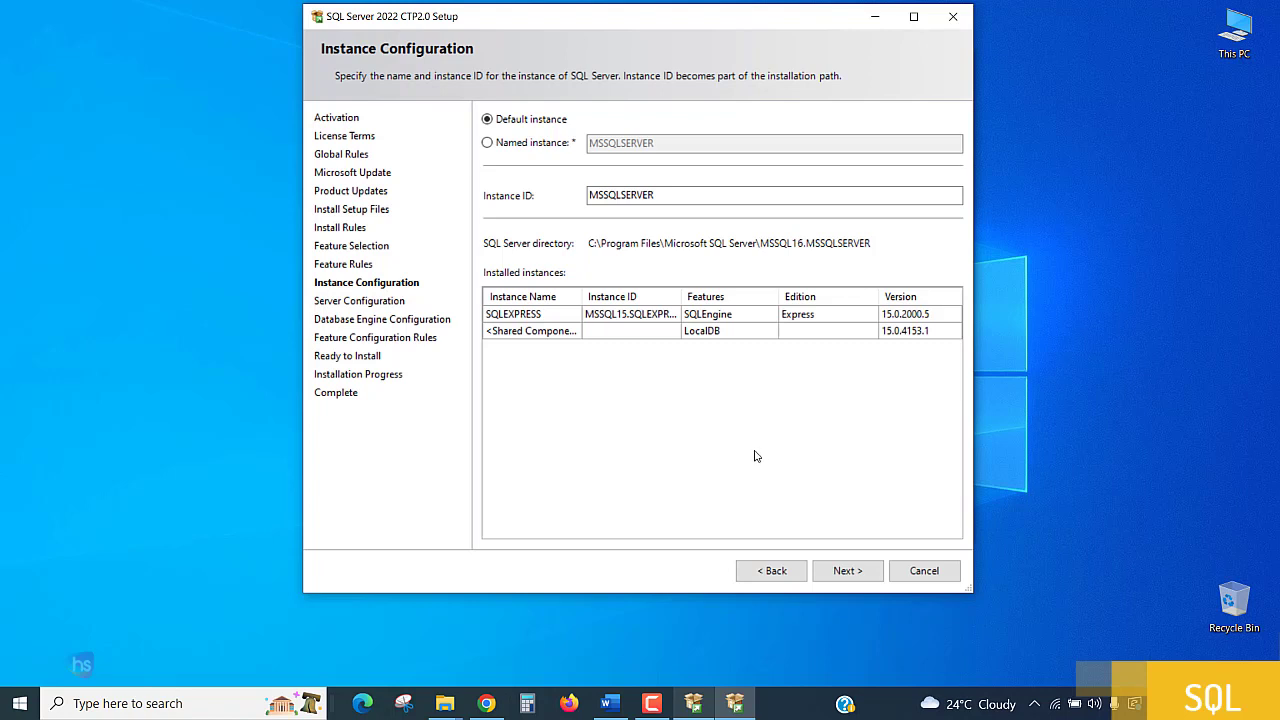
pyautogui.click(847, 574)
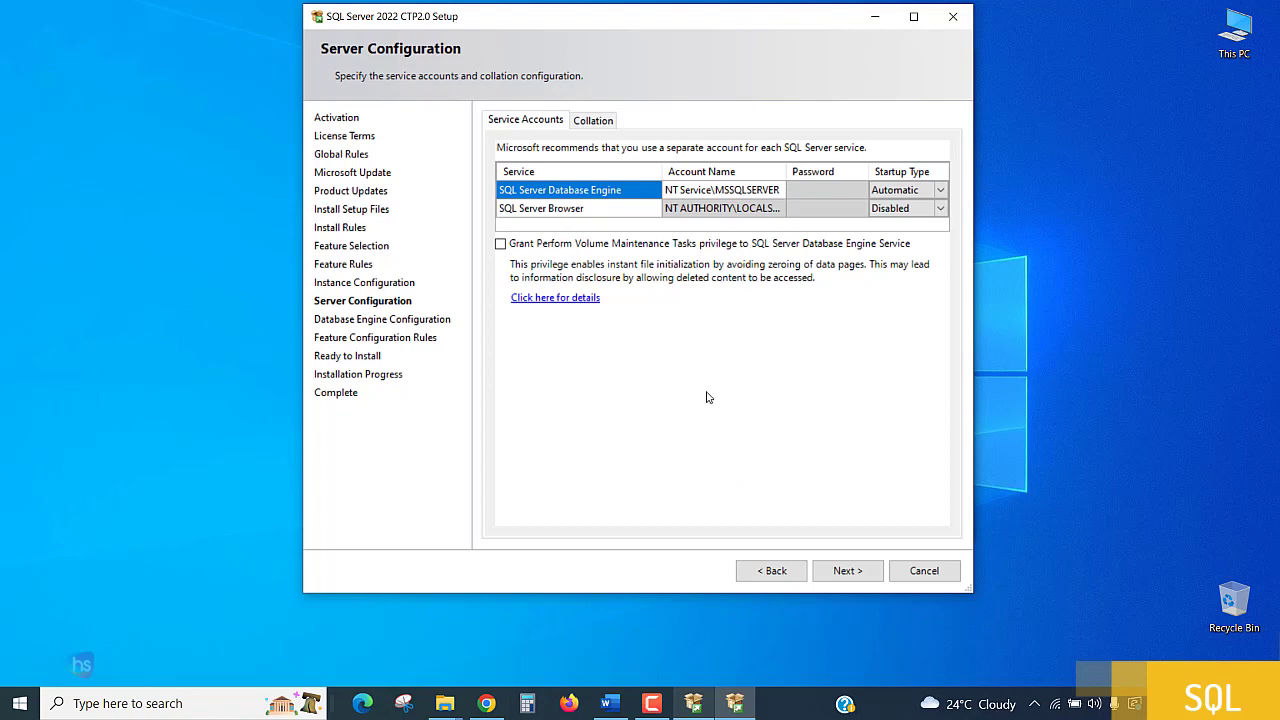
pyautogui.click(944, 210)
pyautogui.click(944, 210)
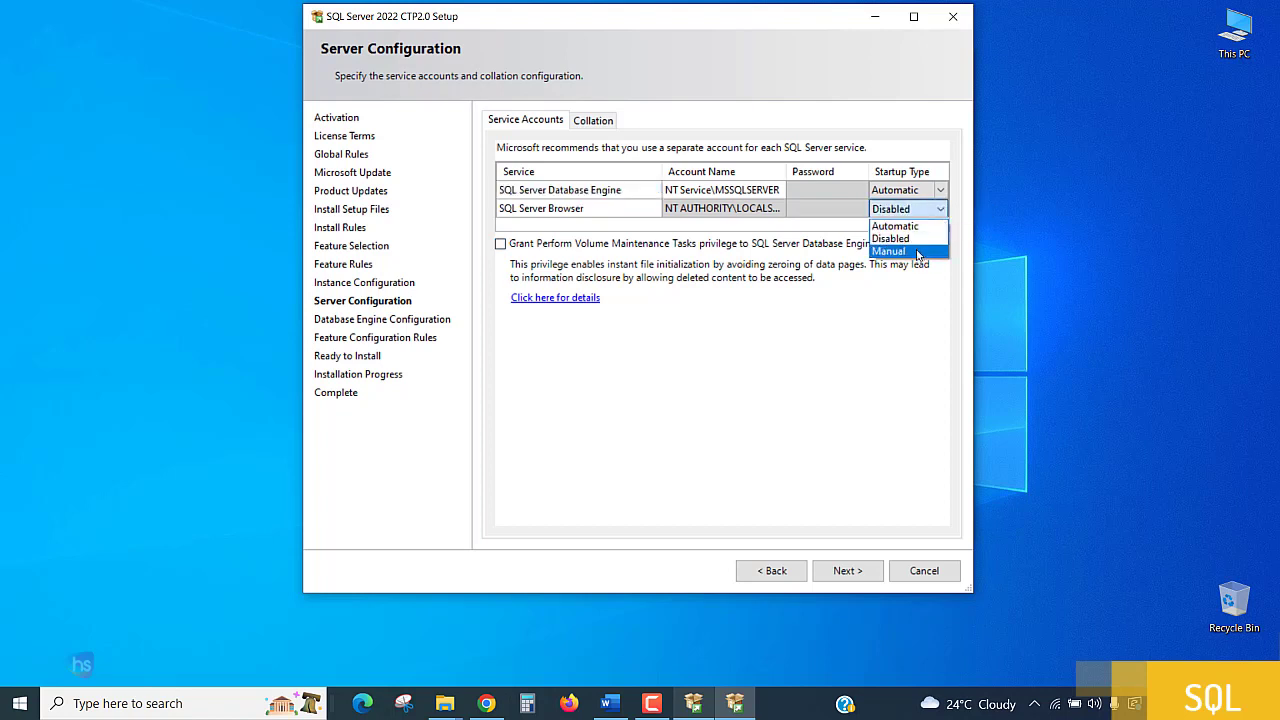
pyautogui.click(905, 222)
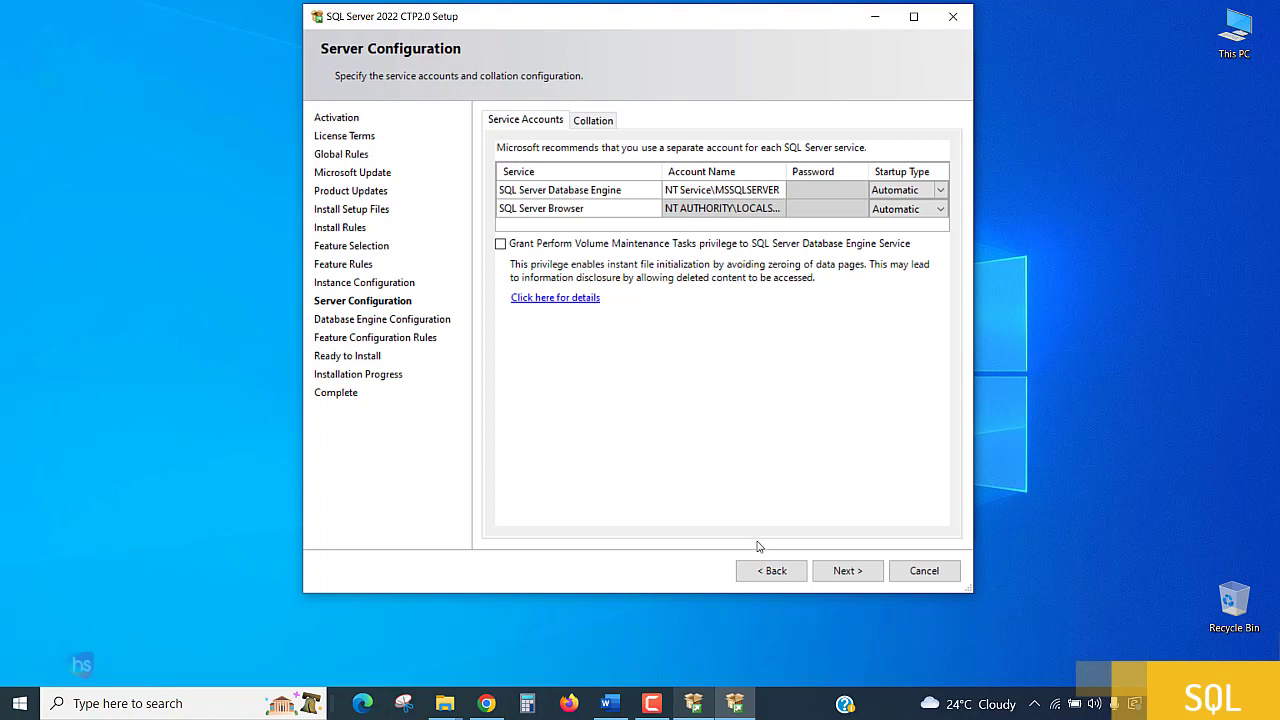
pyautogui.click(845, 576)
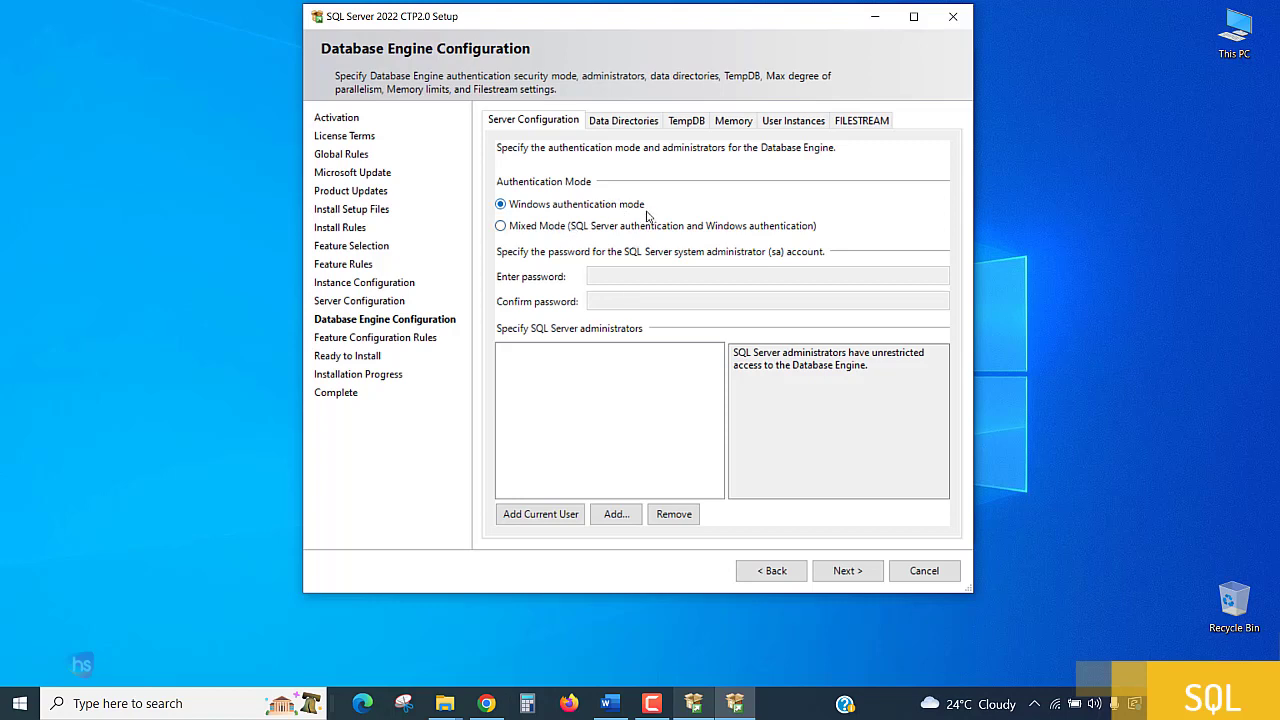
# Choose Mixed Mode with a password for the sa account and add the current user as SQL Server administrator, continuing to the installation summary.
pyautogui.click(540, 228)
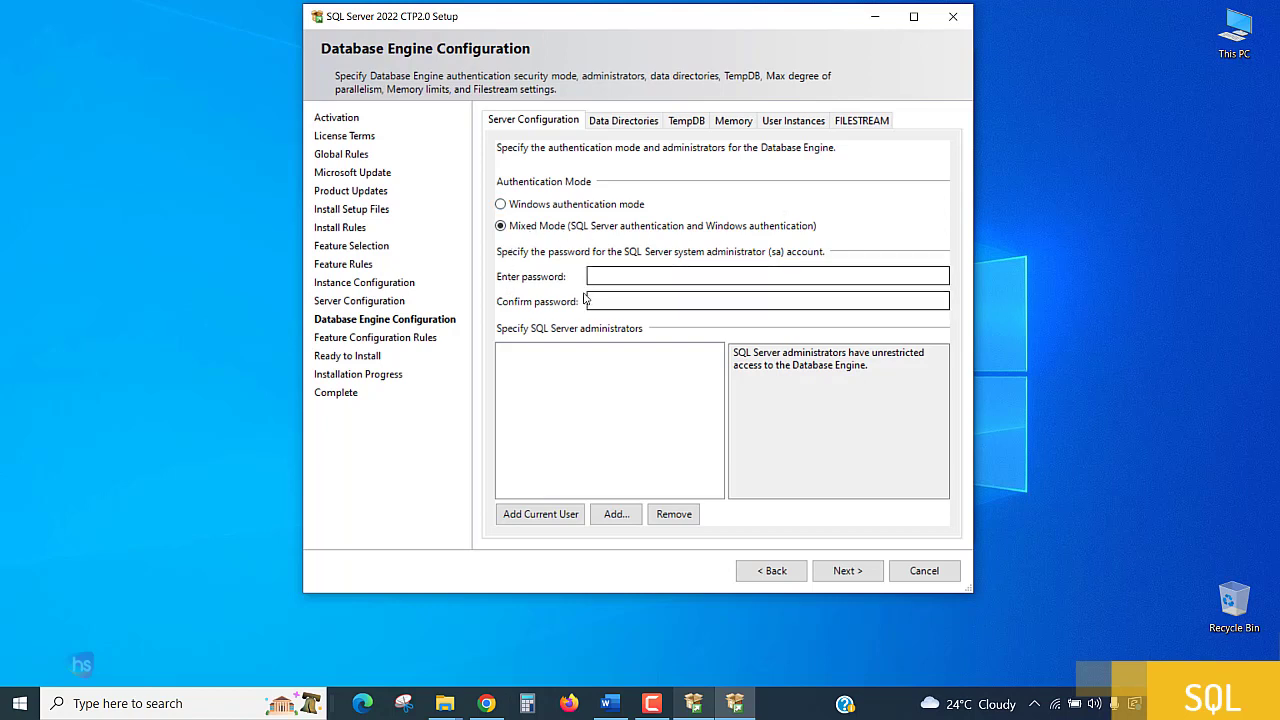
pyautogui.click(612, 276)
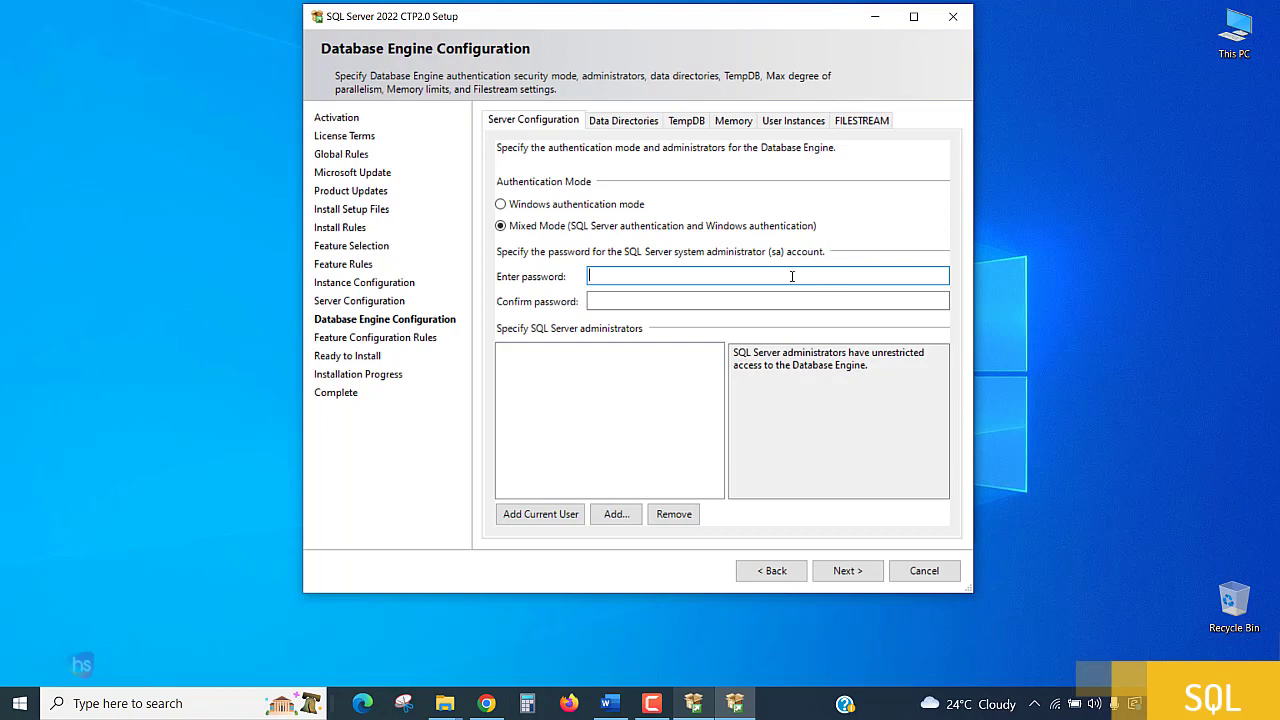
pyautogui.write('12345')
pyautogui.click(613, 302)
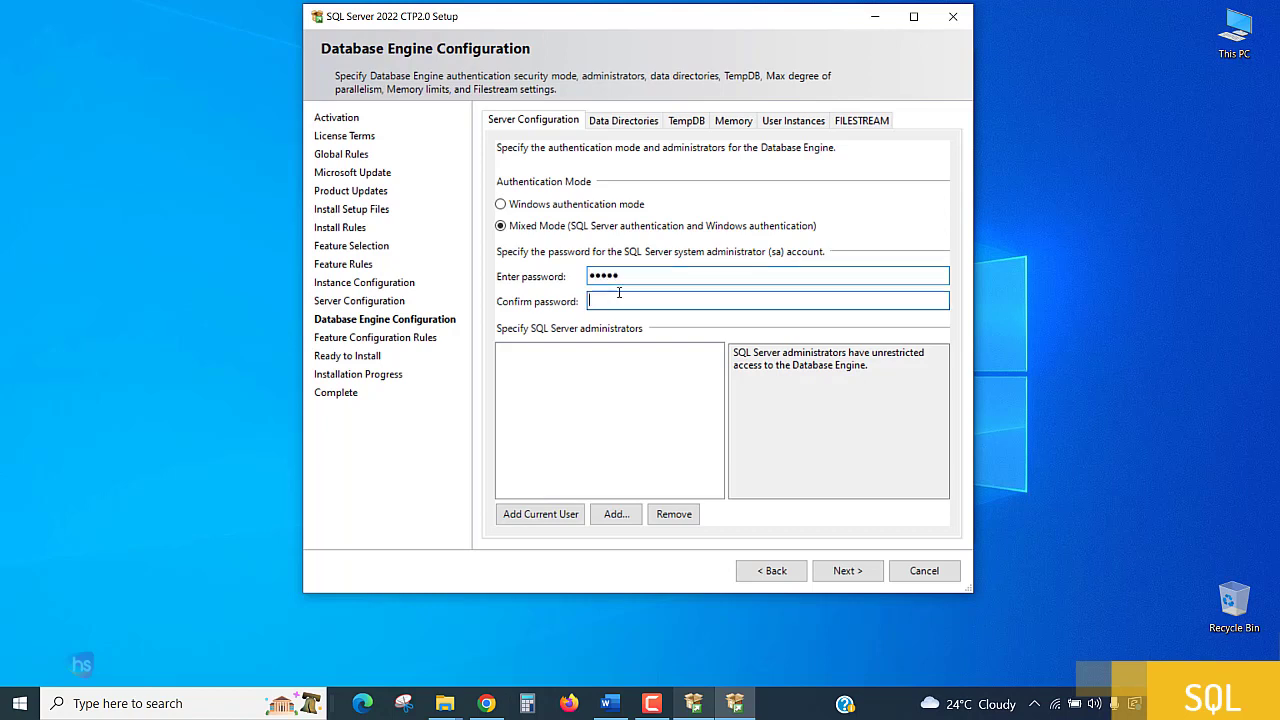
pyautogui.write('12345')
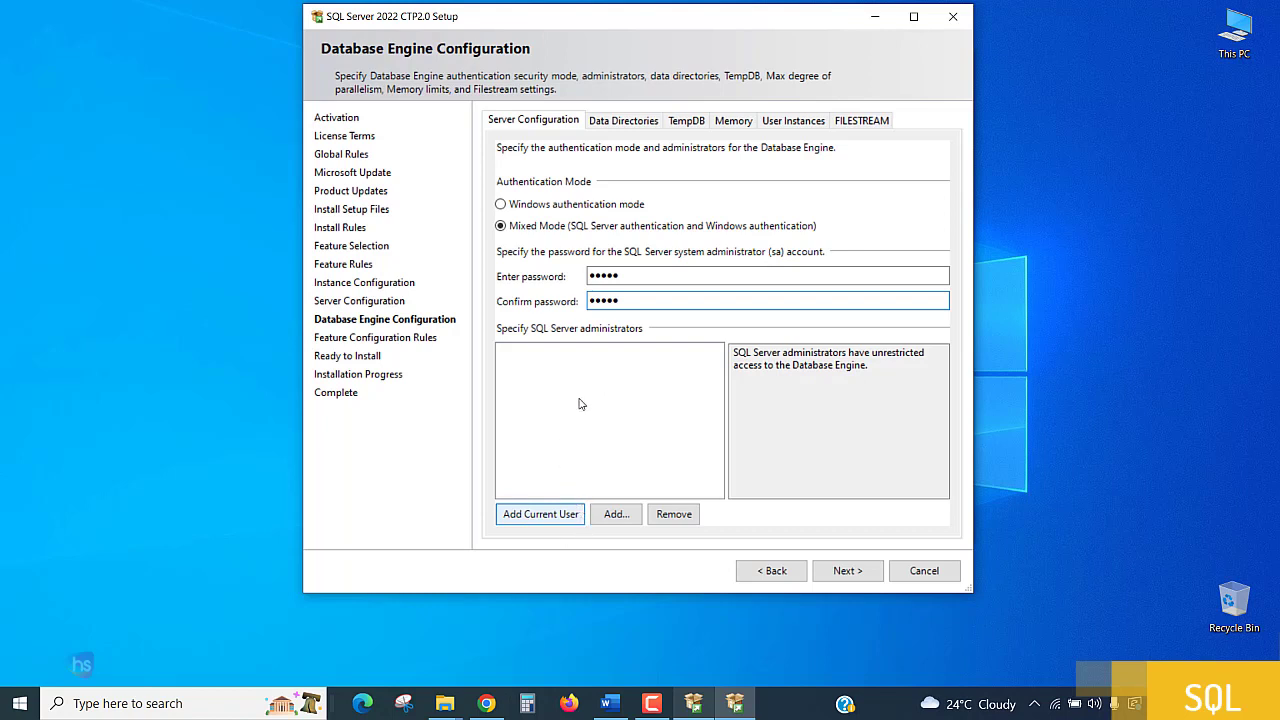
pyautogui.click(525, 520)
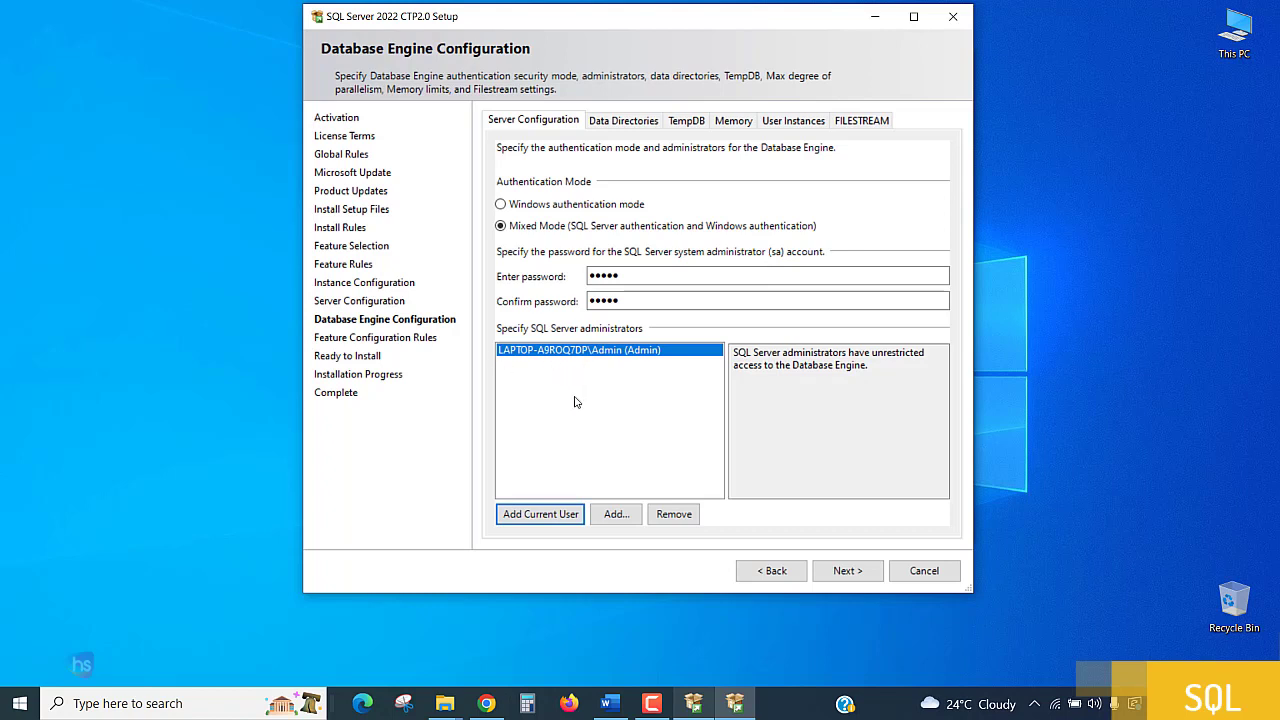
pyautogui.click(858, 578)
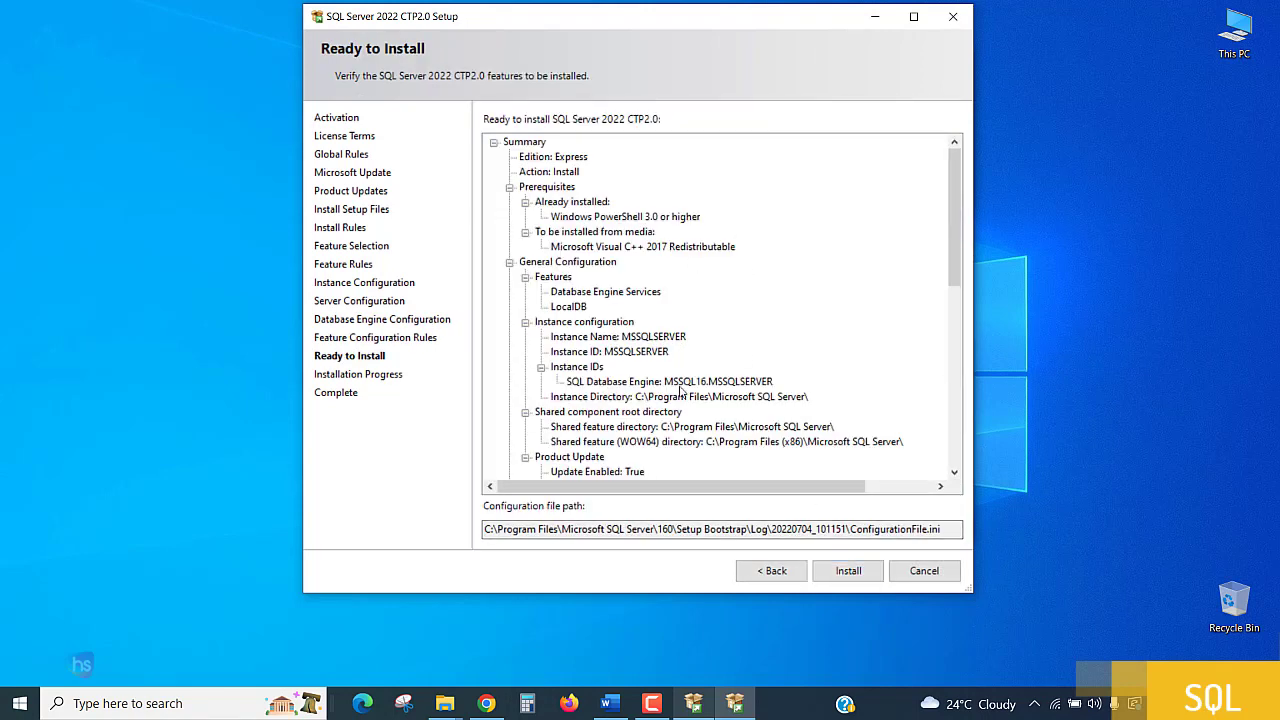
# Review the installation summary and the configuration file path, and start the installation.
pyautogui.scroll(-6, 768, 388)
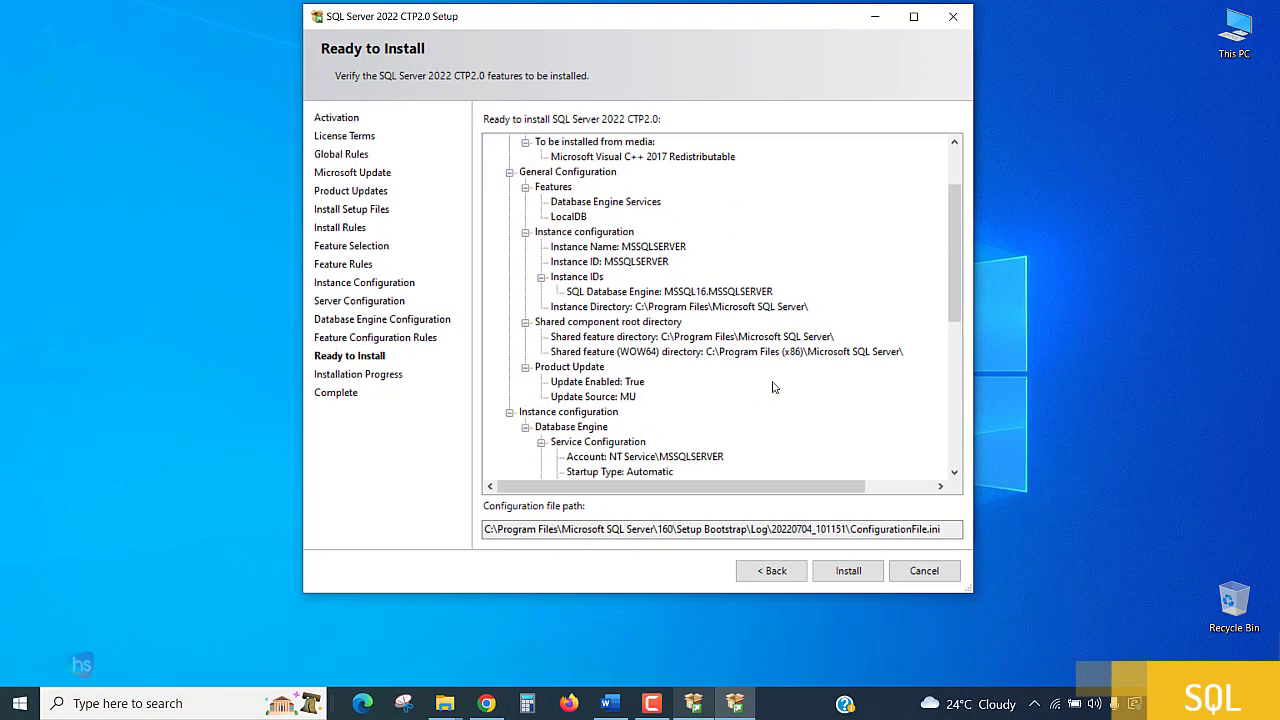
pyautogui.scroll(-4, 773, 387)
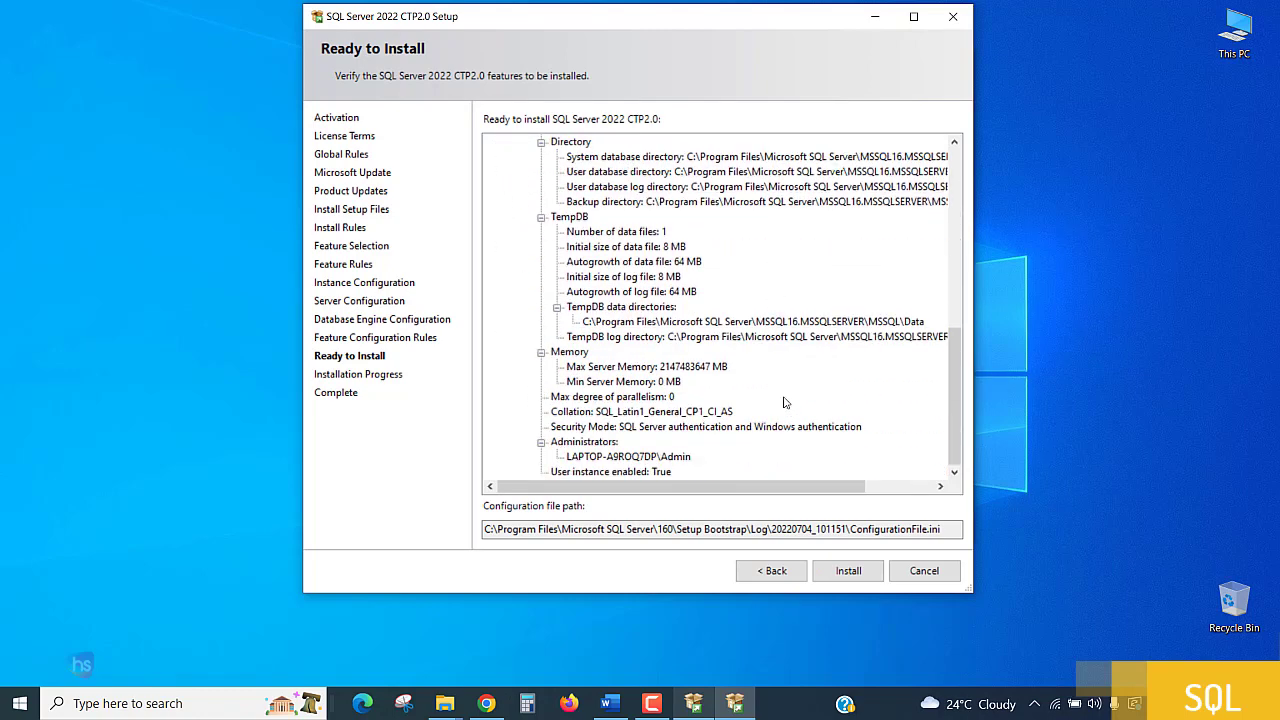
pyautogui.scroll(12, 885, 145)
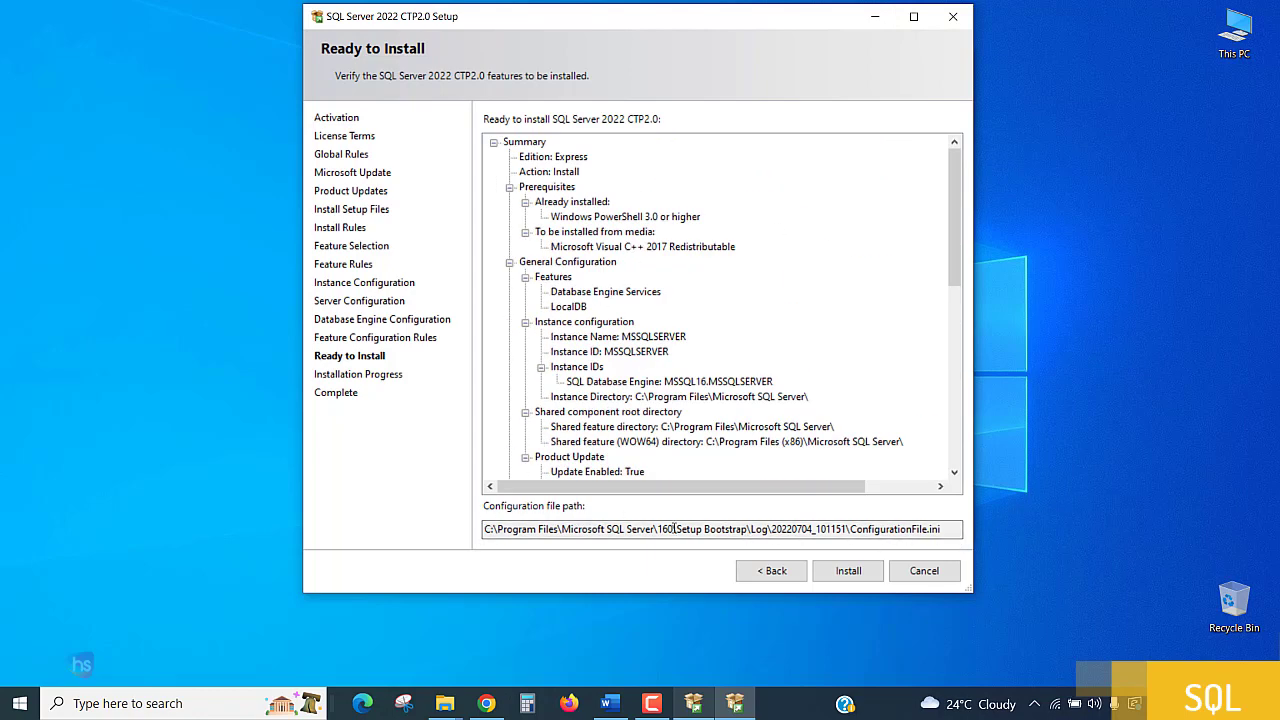
pyautogui.moveTo(676, 529); pyautogui.dragTo(957, 526)
pyautogui.click(634, 560)
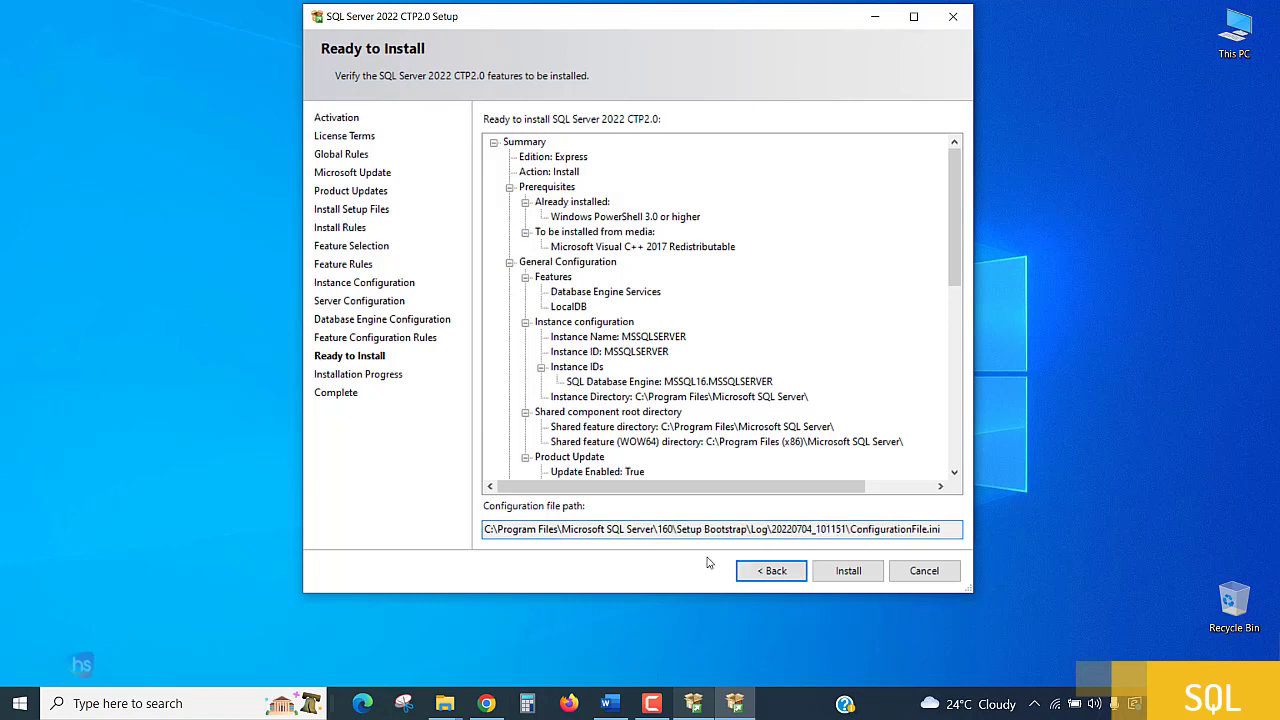
pyautogui.click(846, 571)
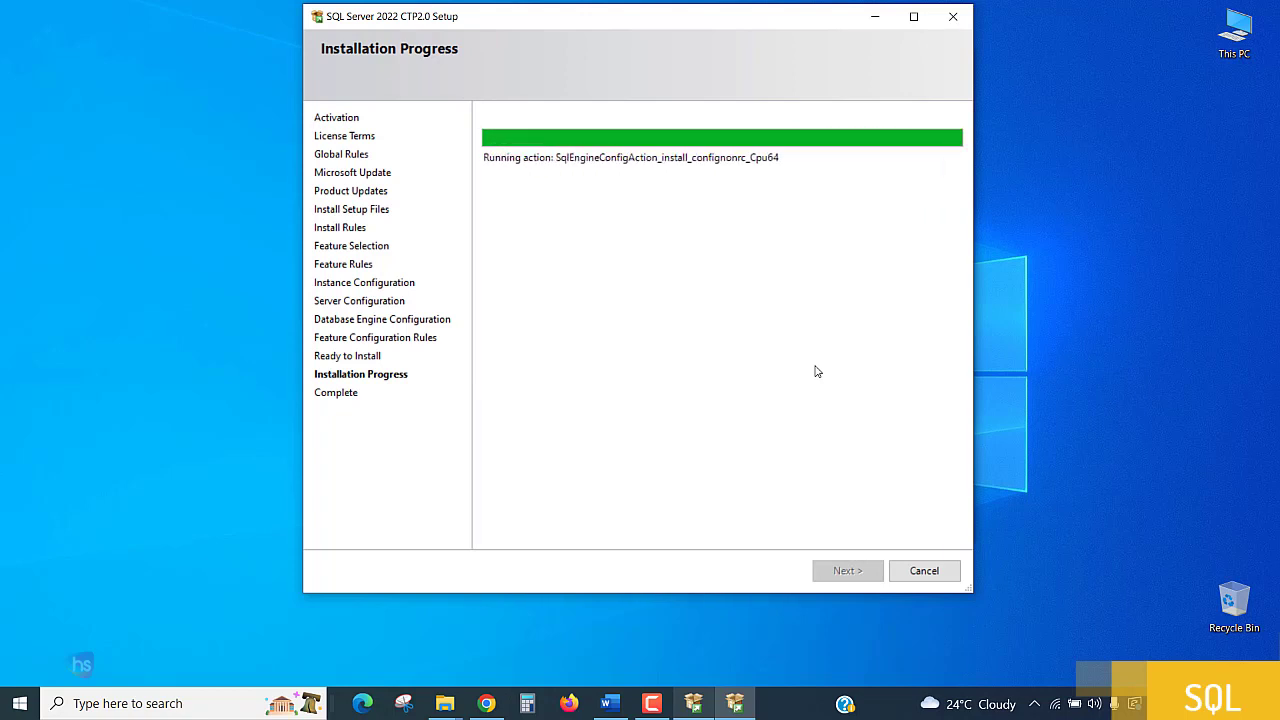
# Acknowledge the computer restart notice, check the installation details for Database Engine Services, and close the setup wizard.
pyautogui.moveTo(641, 26); pyautogui.dragTo(651, 57)
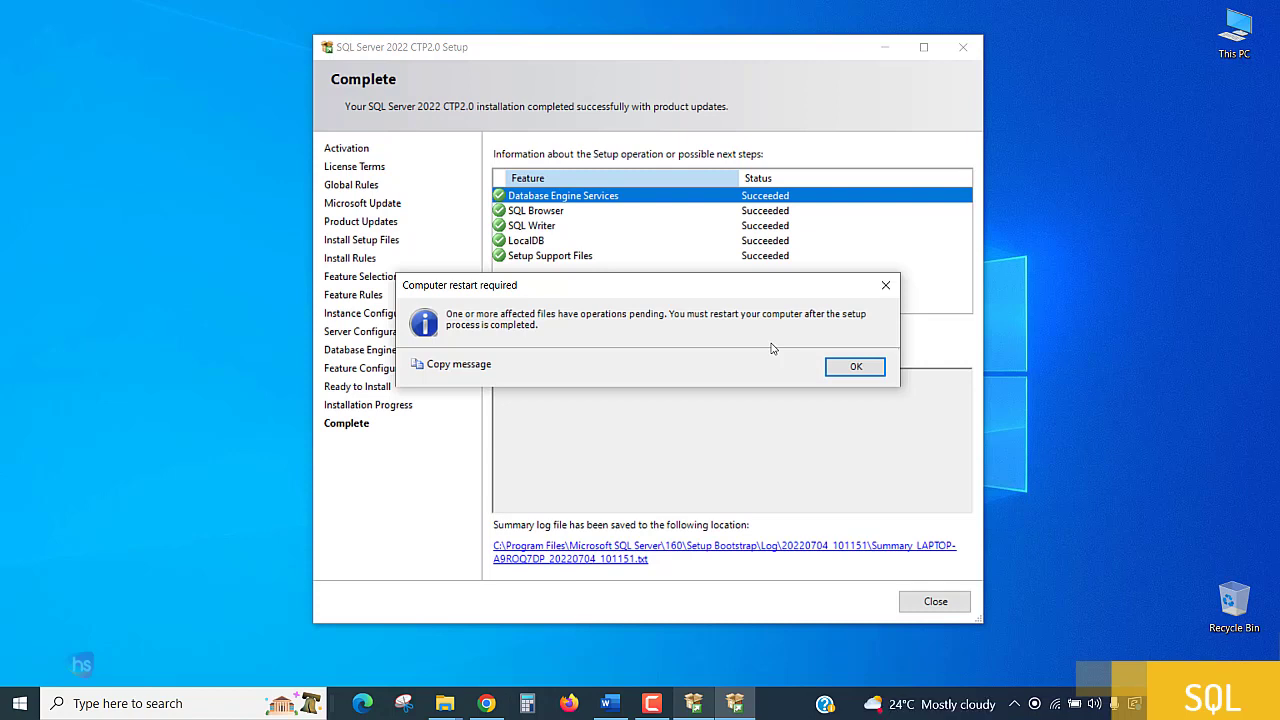
pyautogui.moveTo(718, 299); pyautogui.dragTo(758, 348)
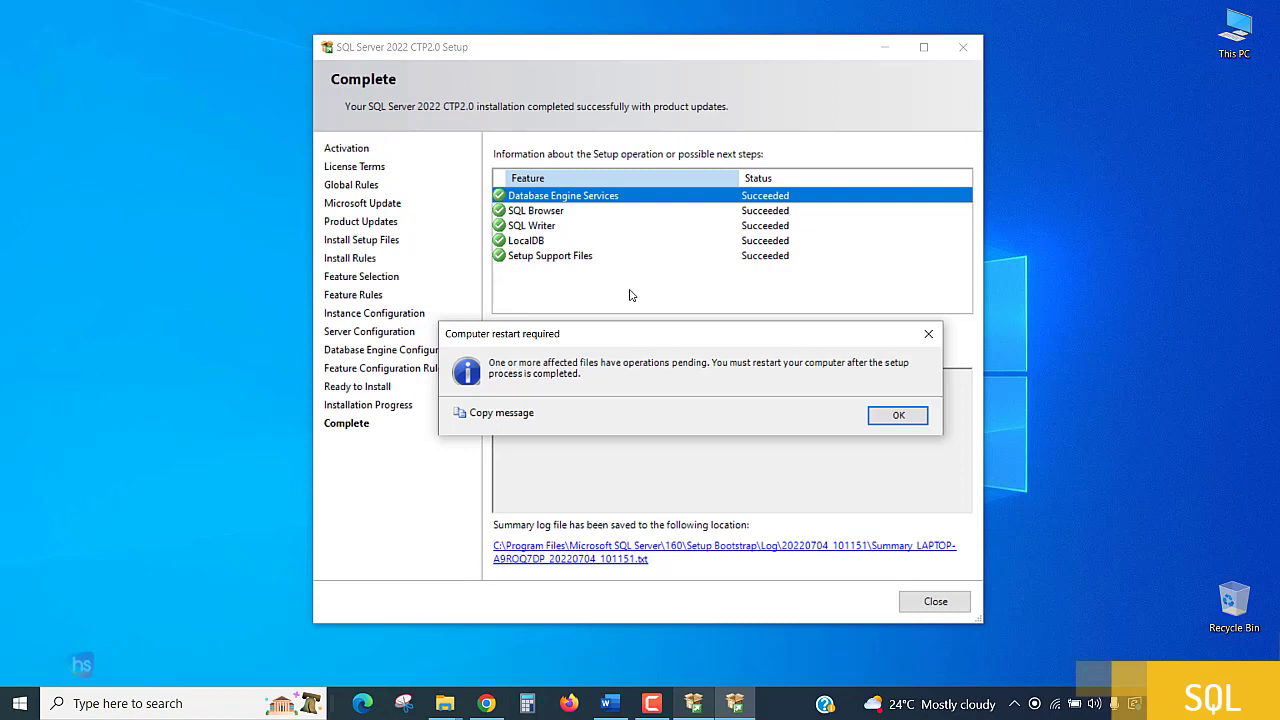
pyautogui.click(910, 416)
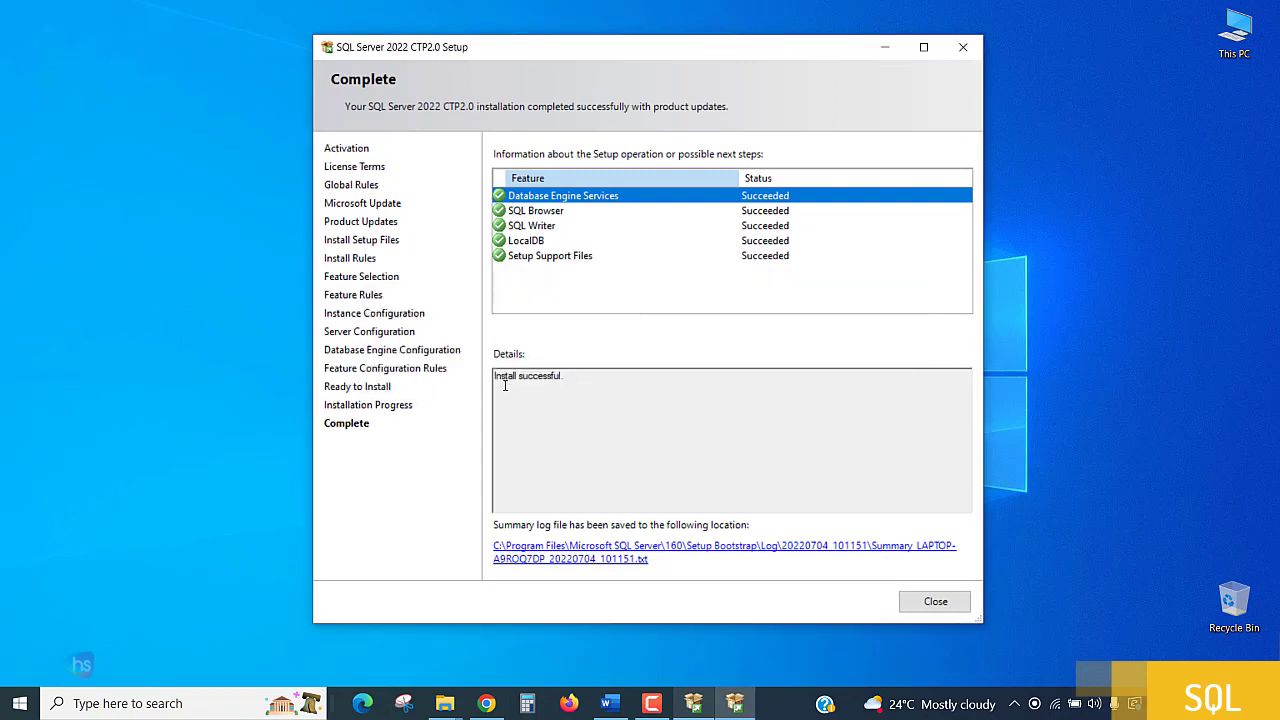
pyautogui.moveTo(495, 376); pyautogui.dragTo(585, 374)
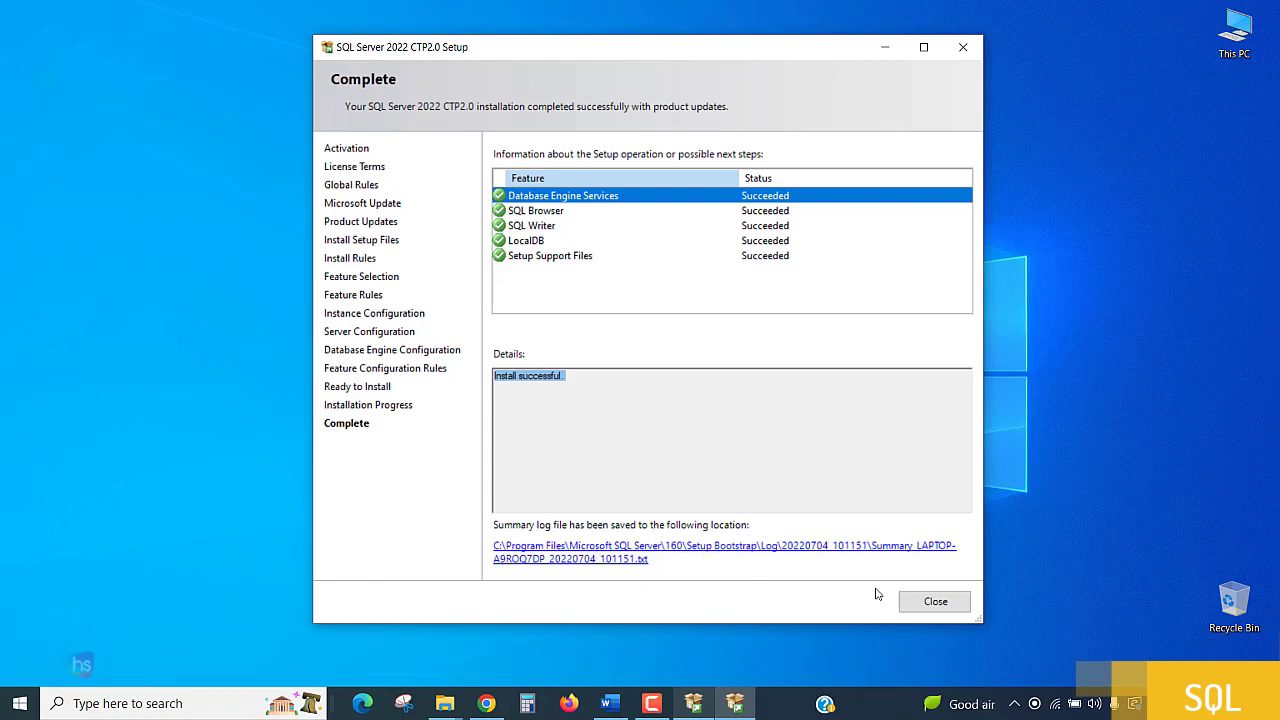
pyautogui.click(945, 608)
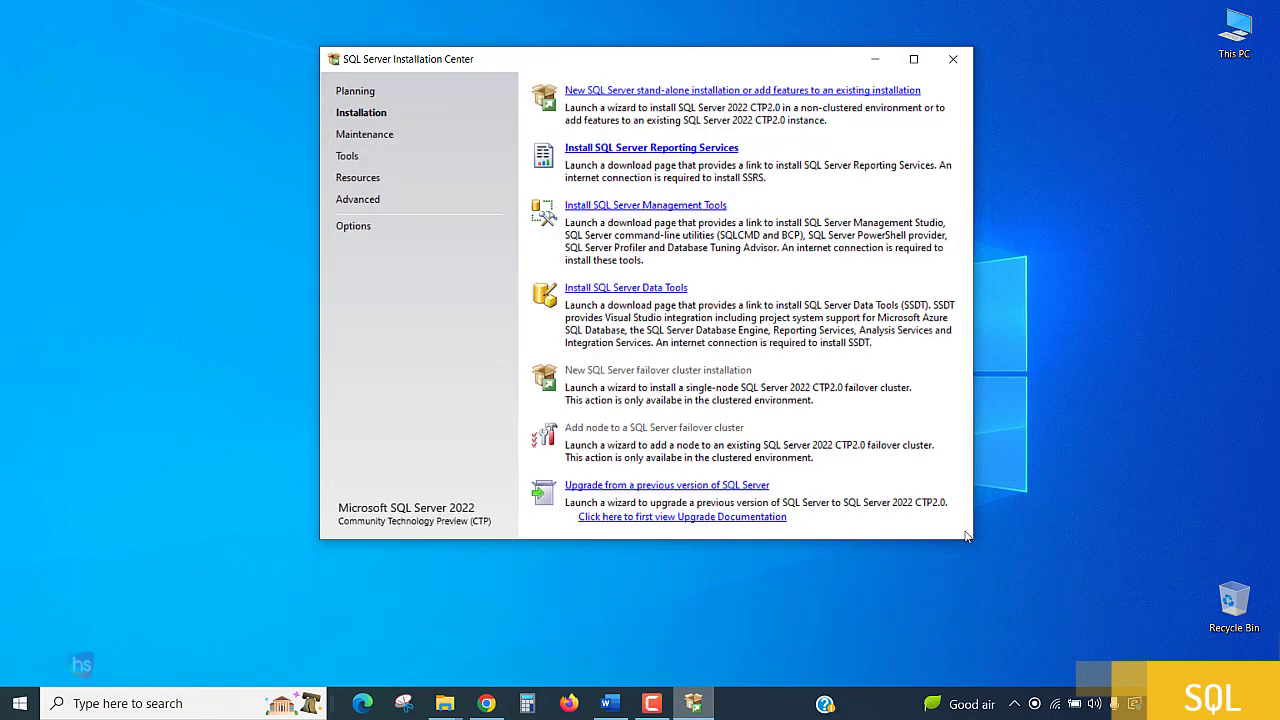